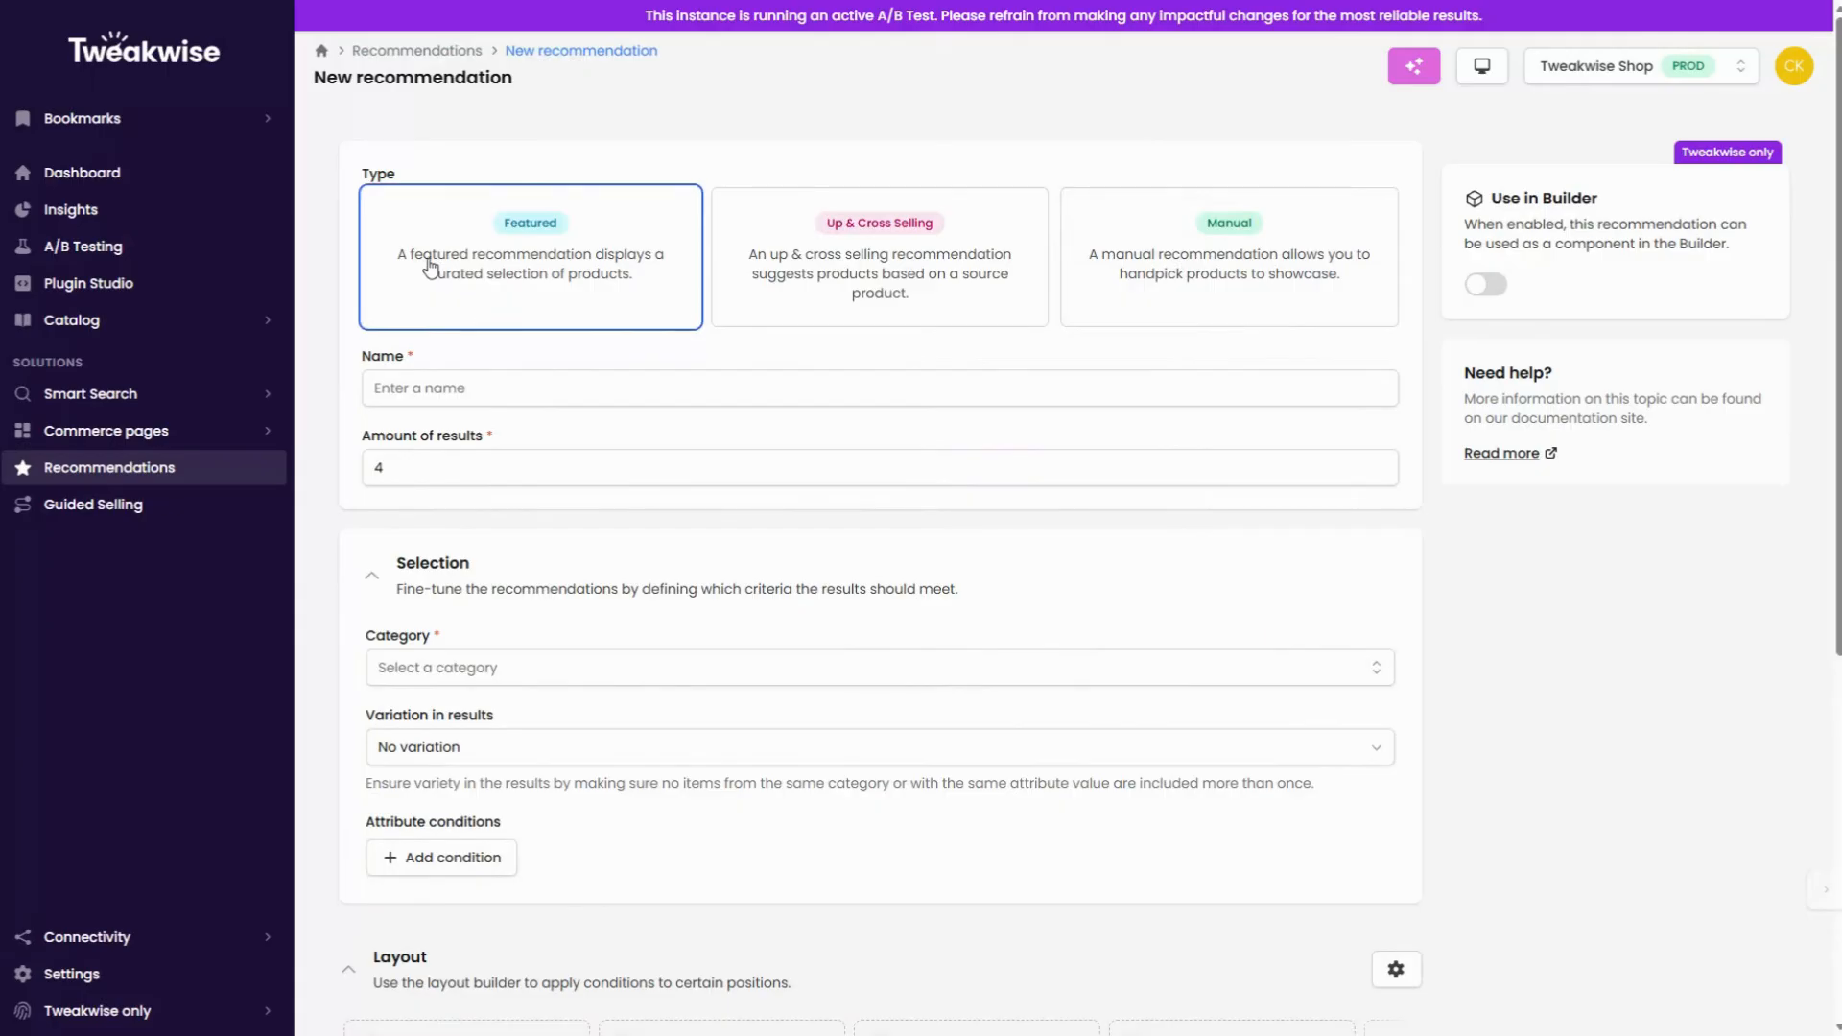
Step: Name the featured recommendation Clothing and set the amount of results to 3
left_click(462, 388)
type("Clothing")
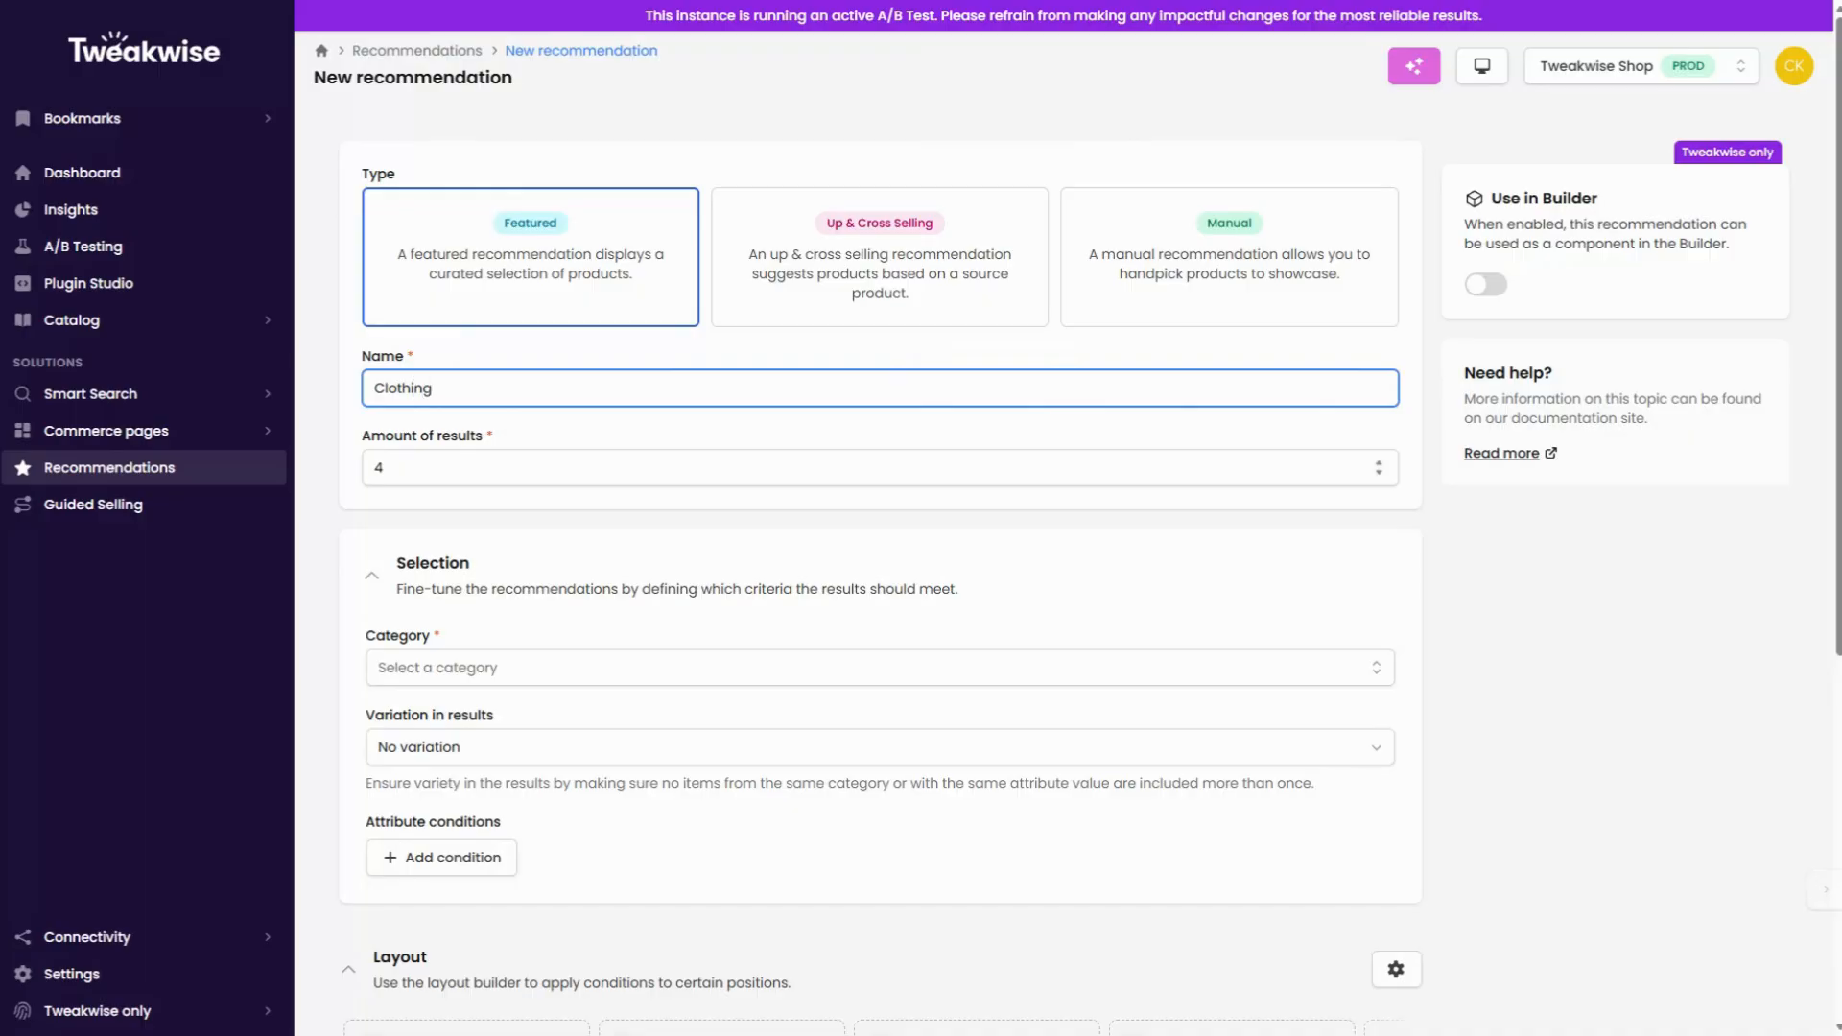
left_click(422, 468)
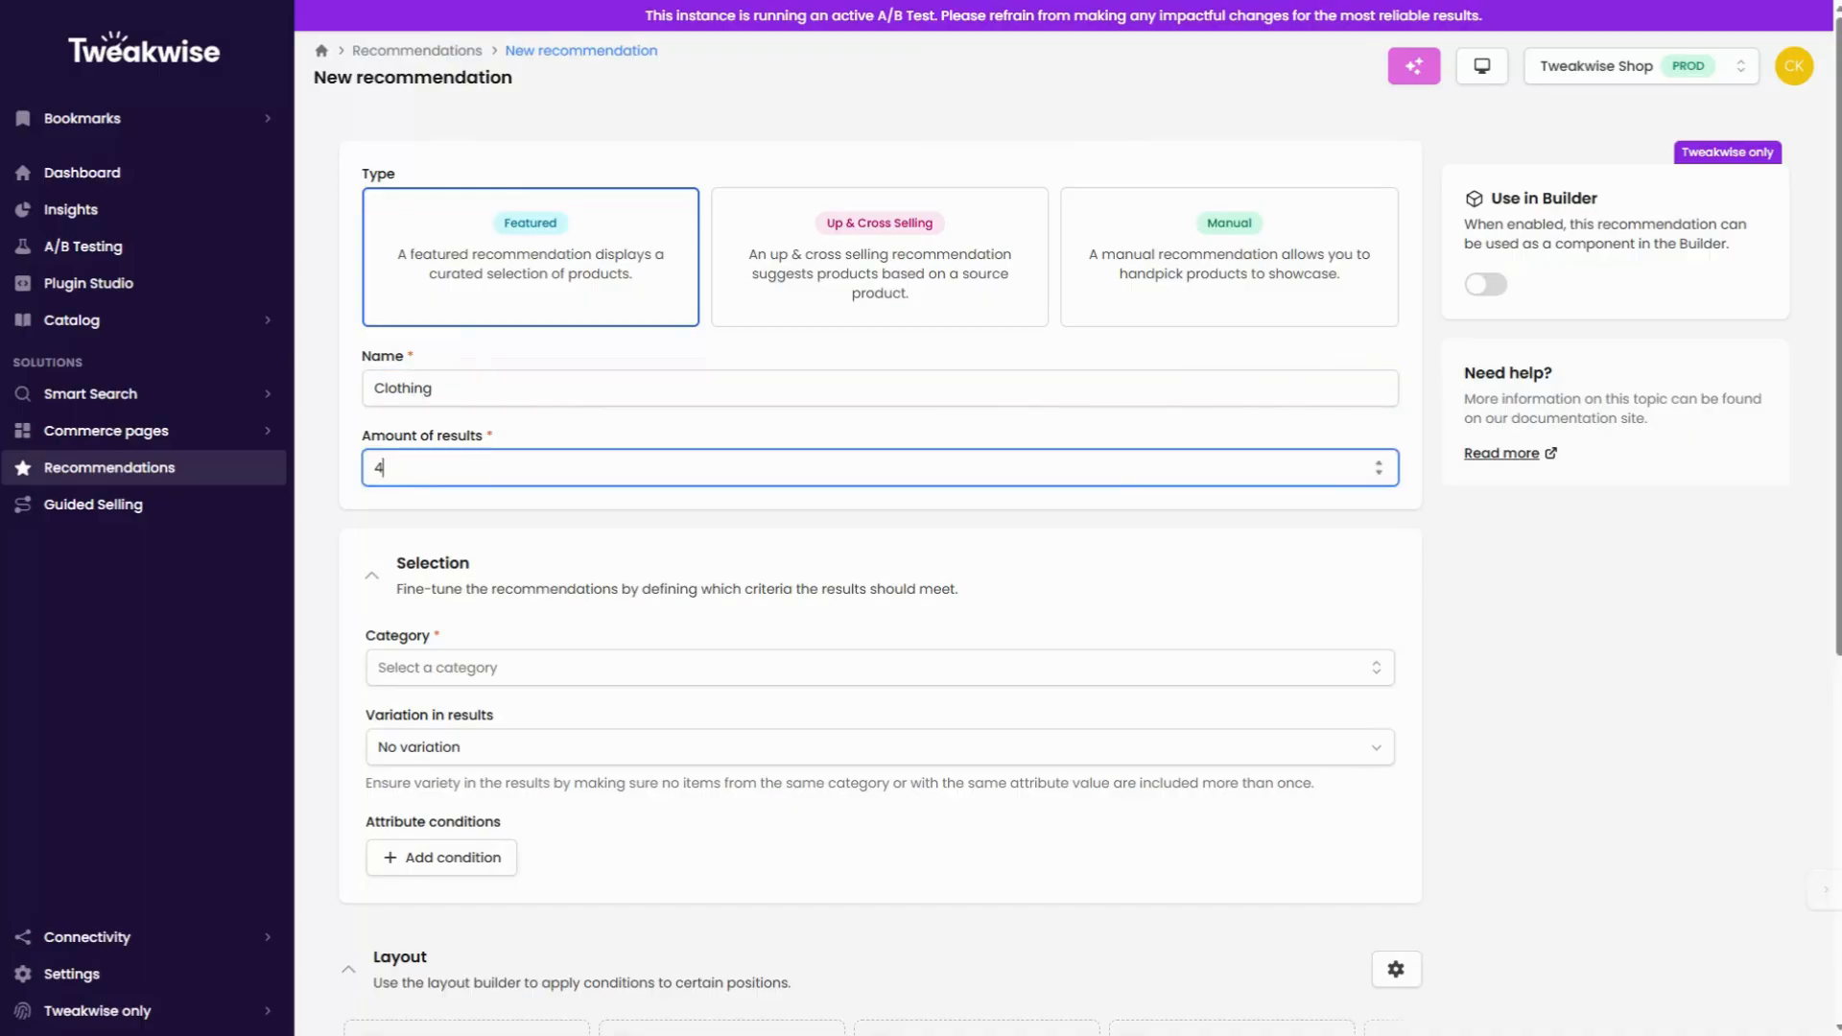
left_click(476, 560)
Step: Choose Clothing under Root as the recommendation's selection category
left_click(415, 567)
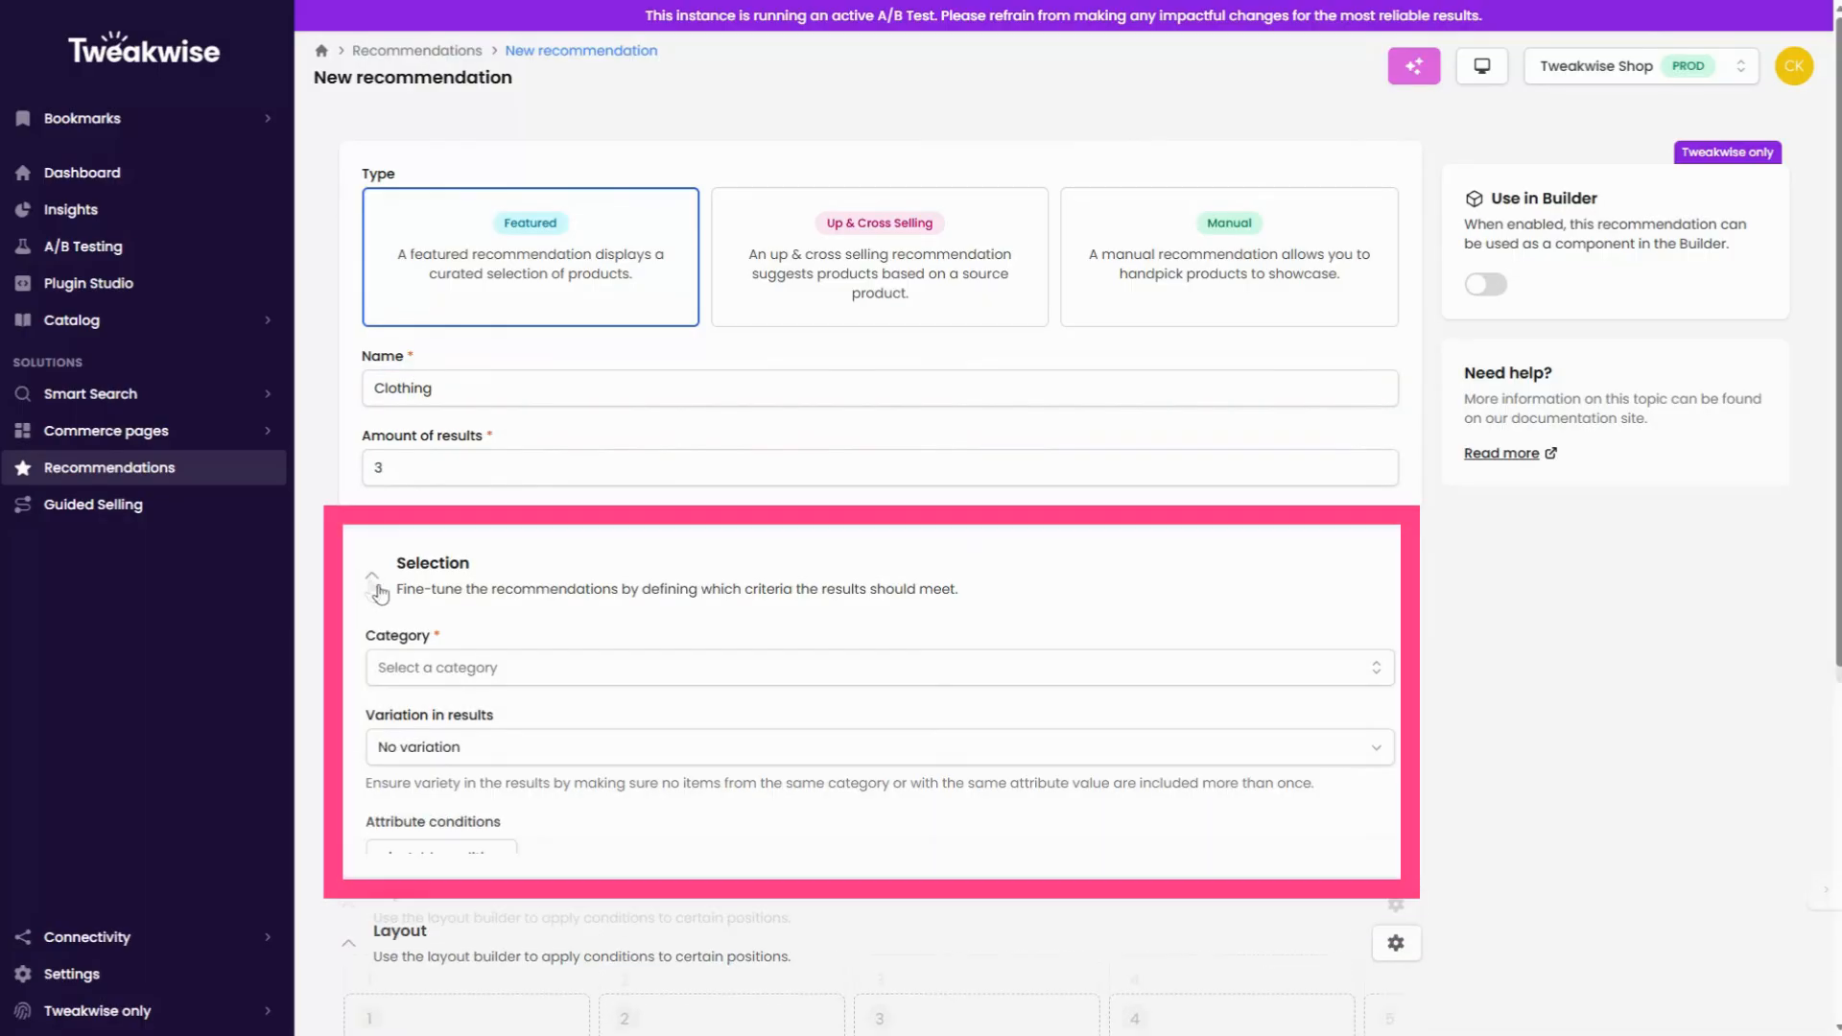
left_click(454, 680)
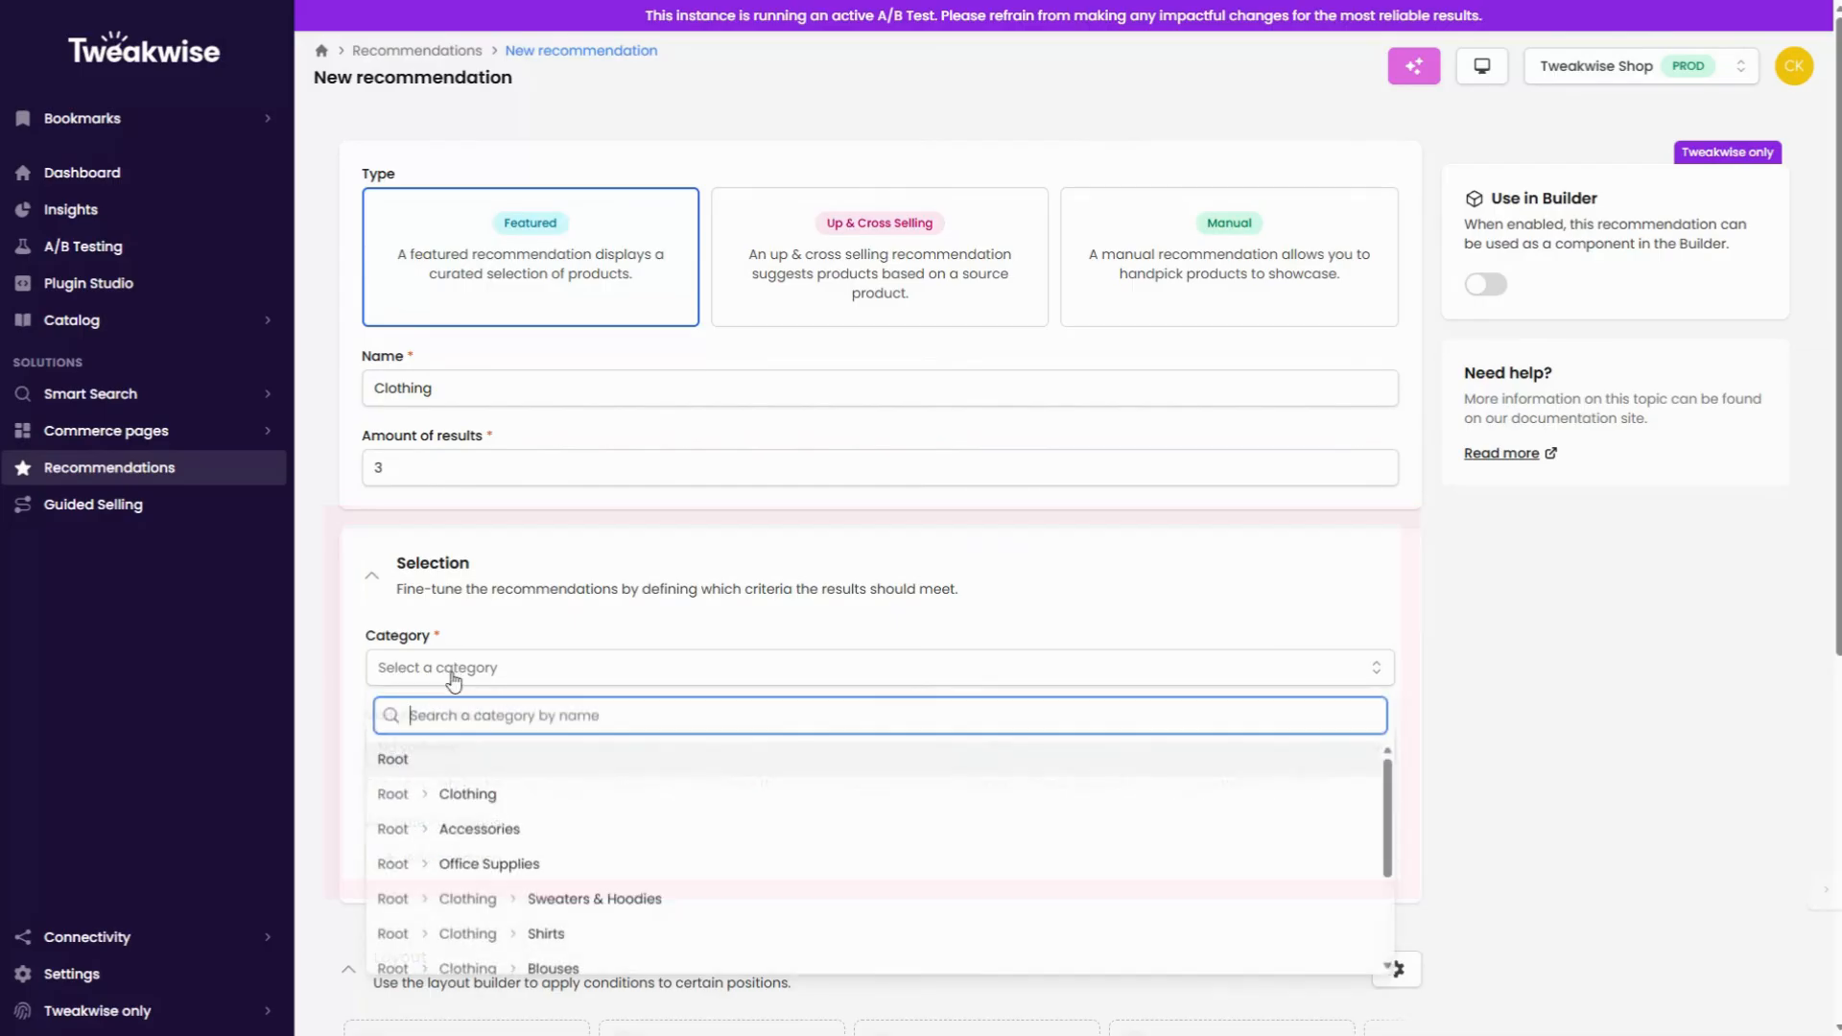
left_click(469, 796)
Step: Set the variation in results to one item per (sub)category
scroll(336, 741, "down", 1)
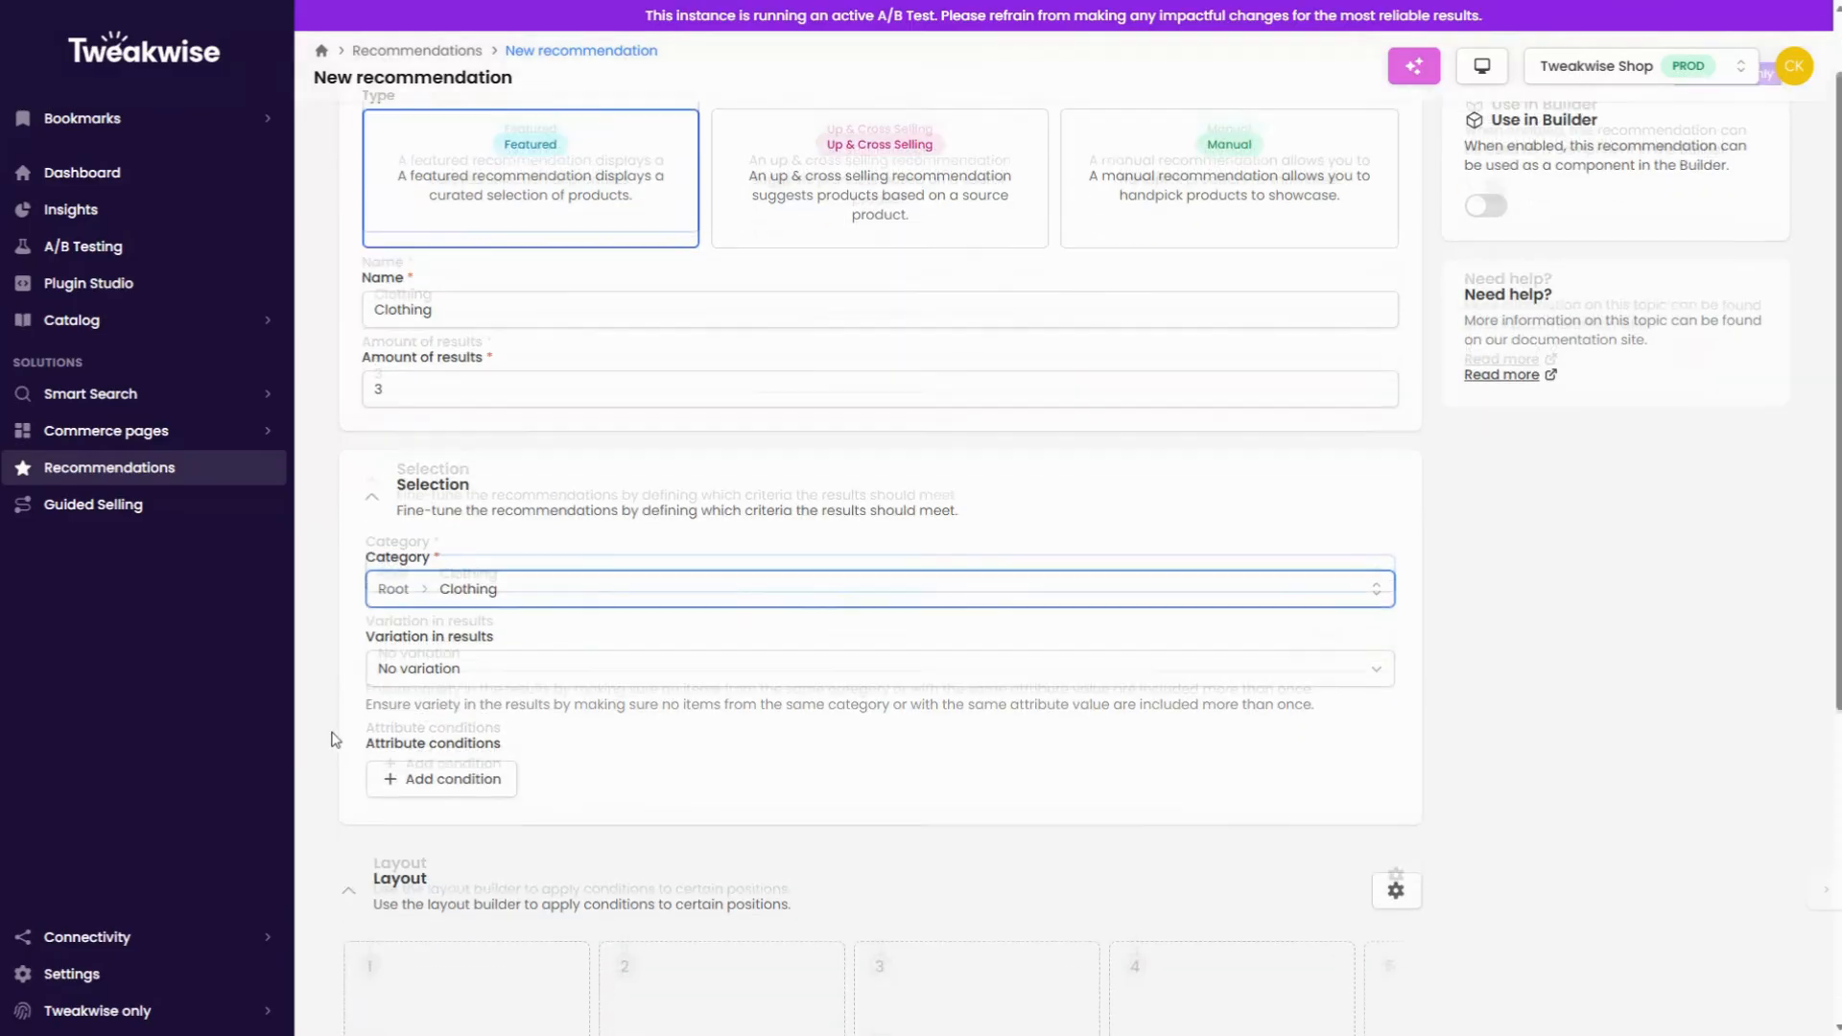
left_click(423, 657)
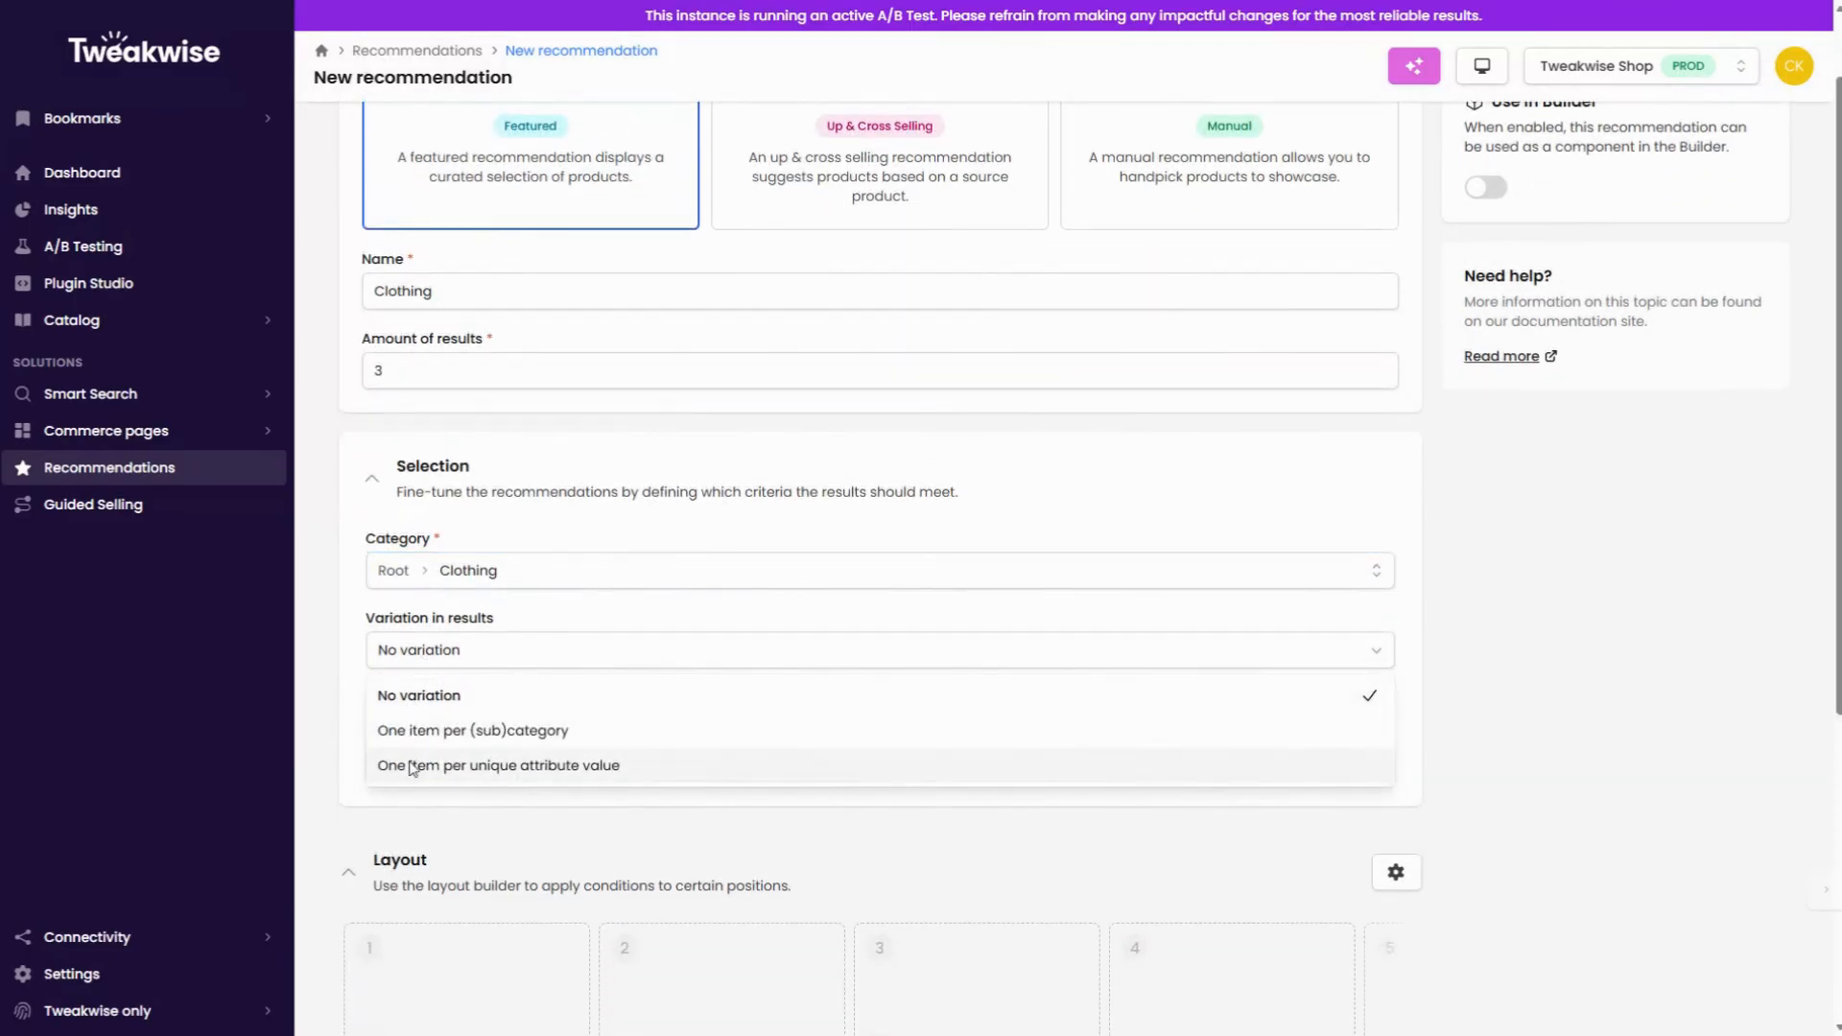
left_click(417, 708)
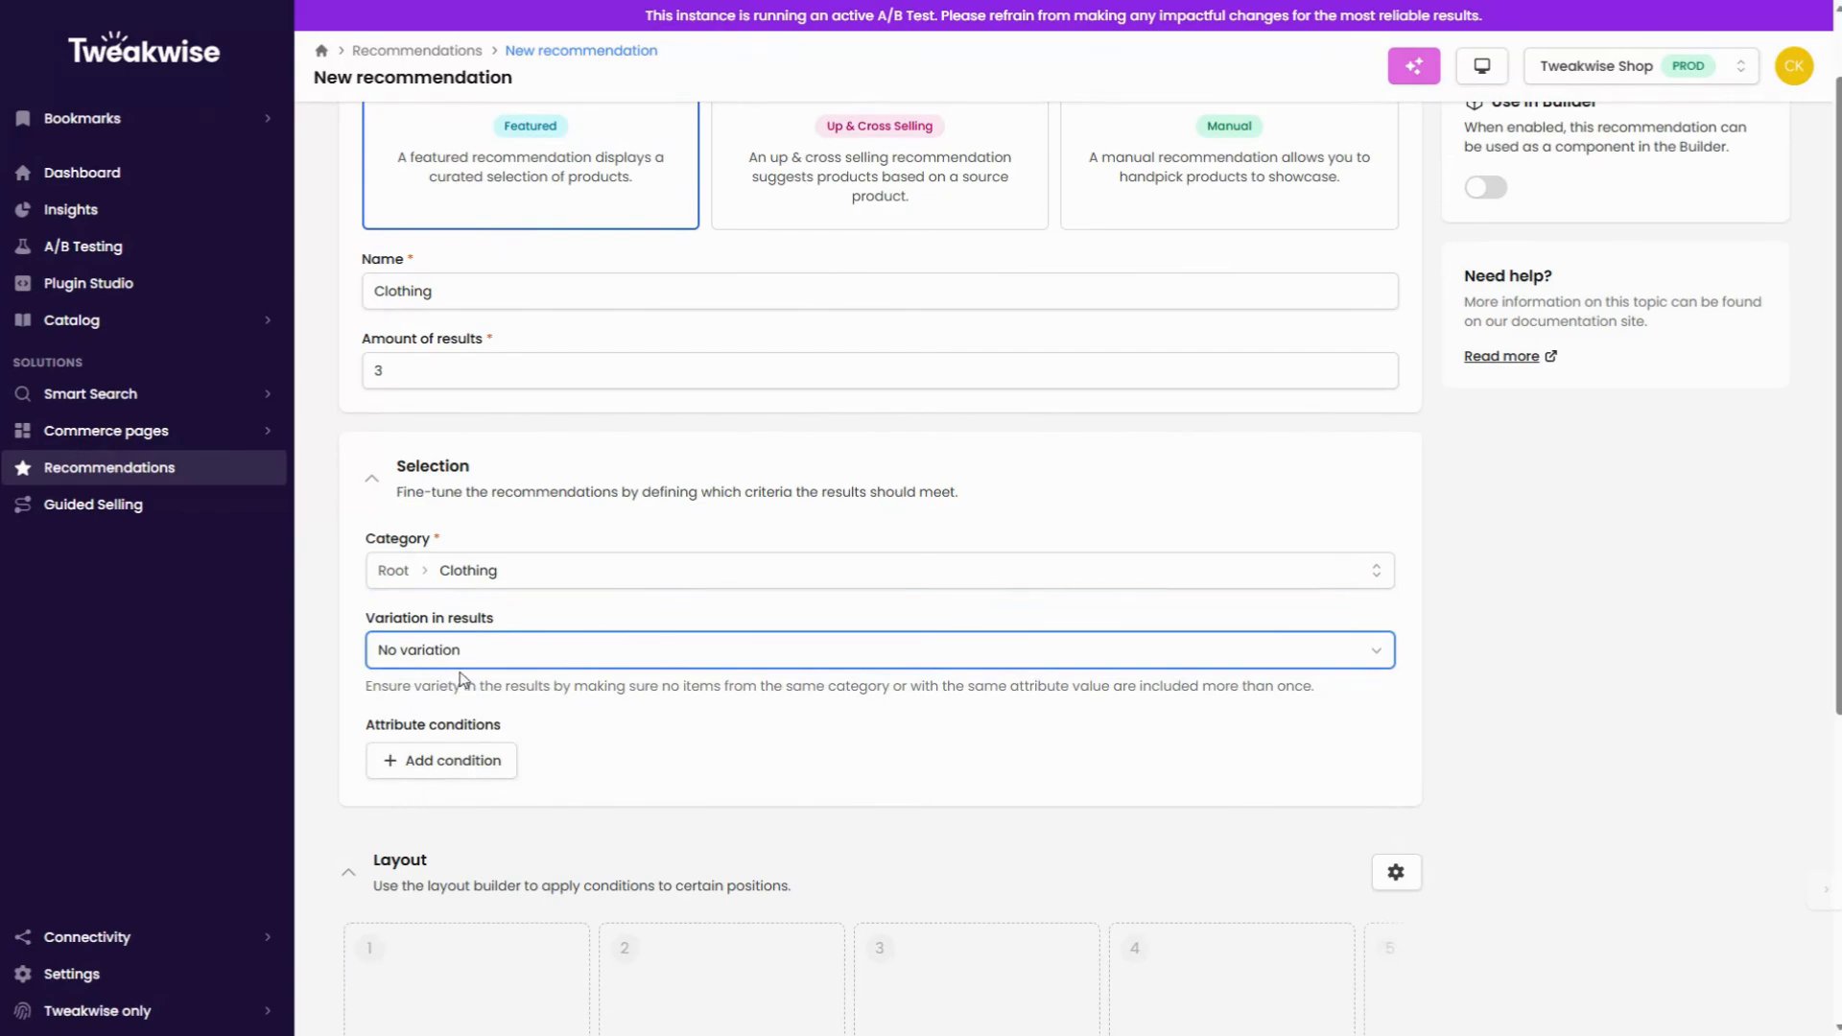
left_click(477, 650)
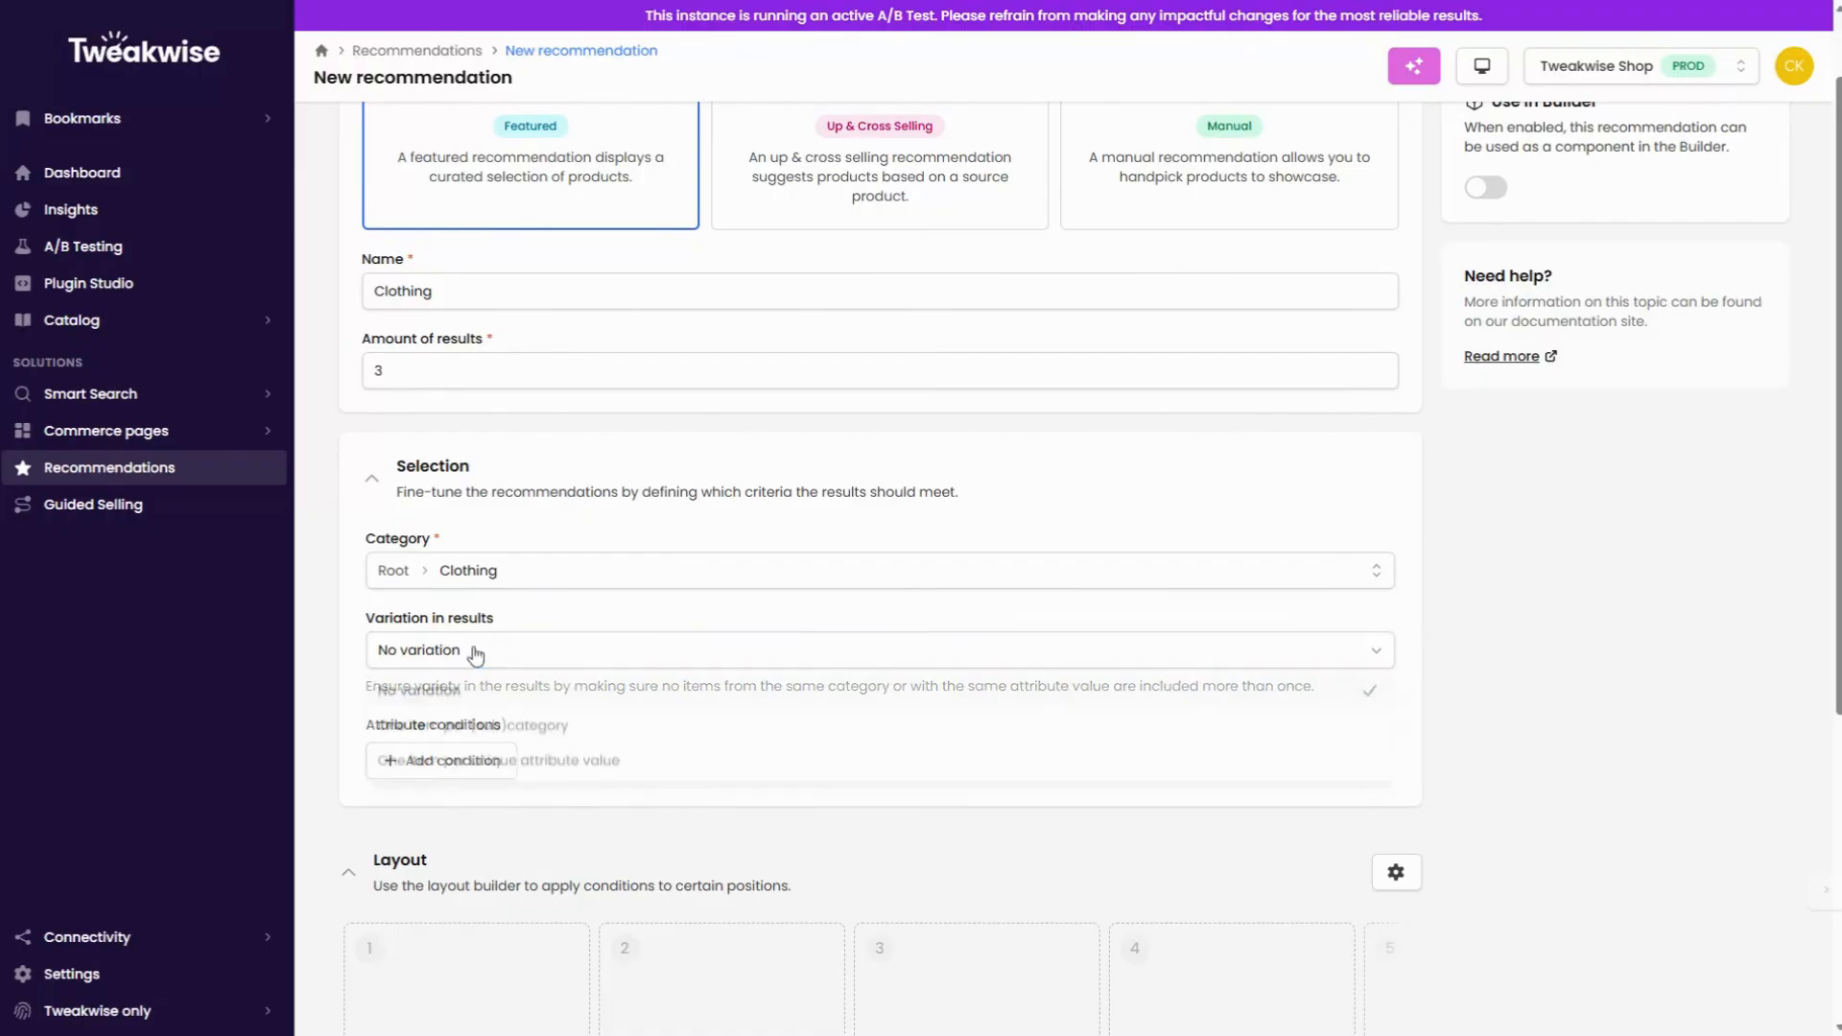
left_click(403, 727)
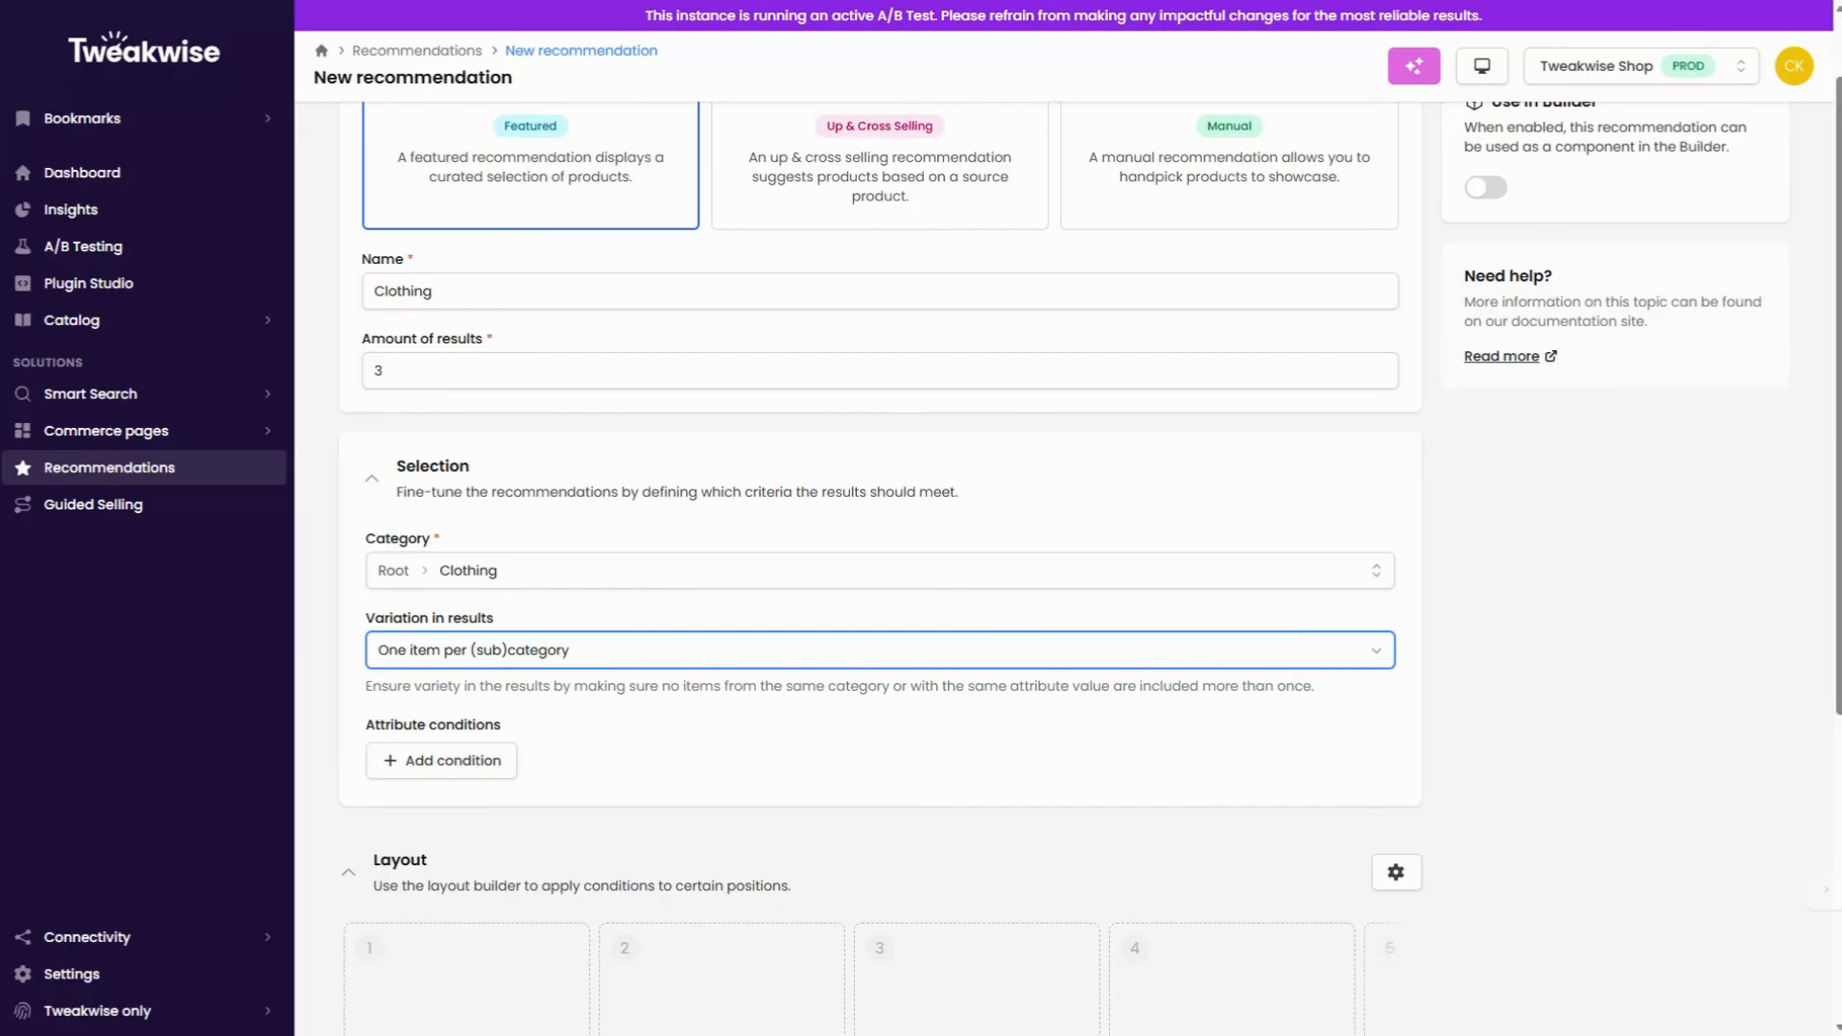
Step: Set the variation in results to one item per unique attribute value, using the ae-brand attribute
left_click(535, 660)
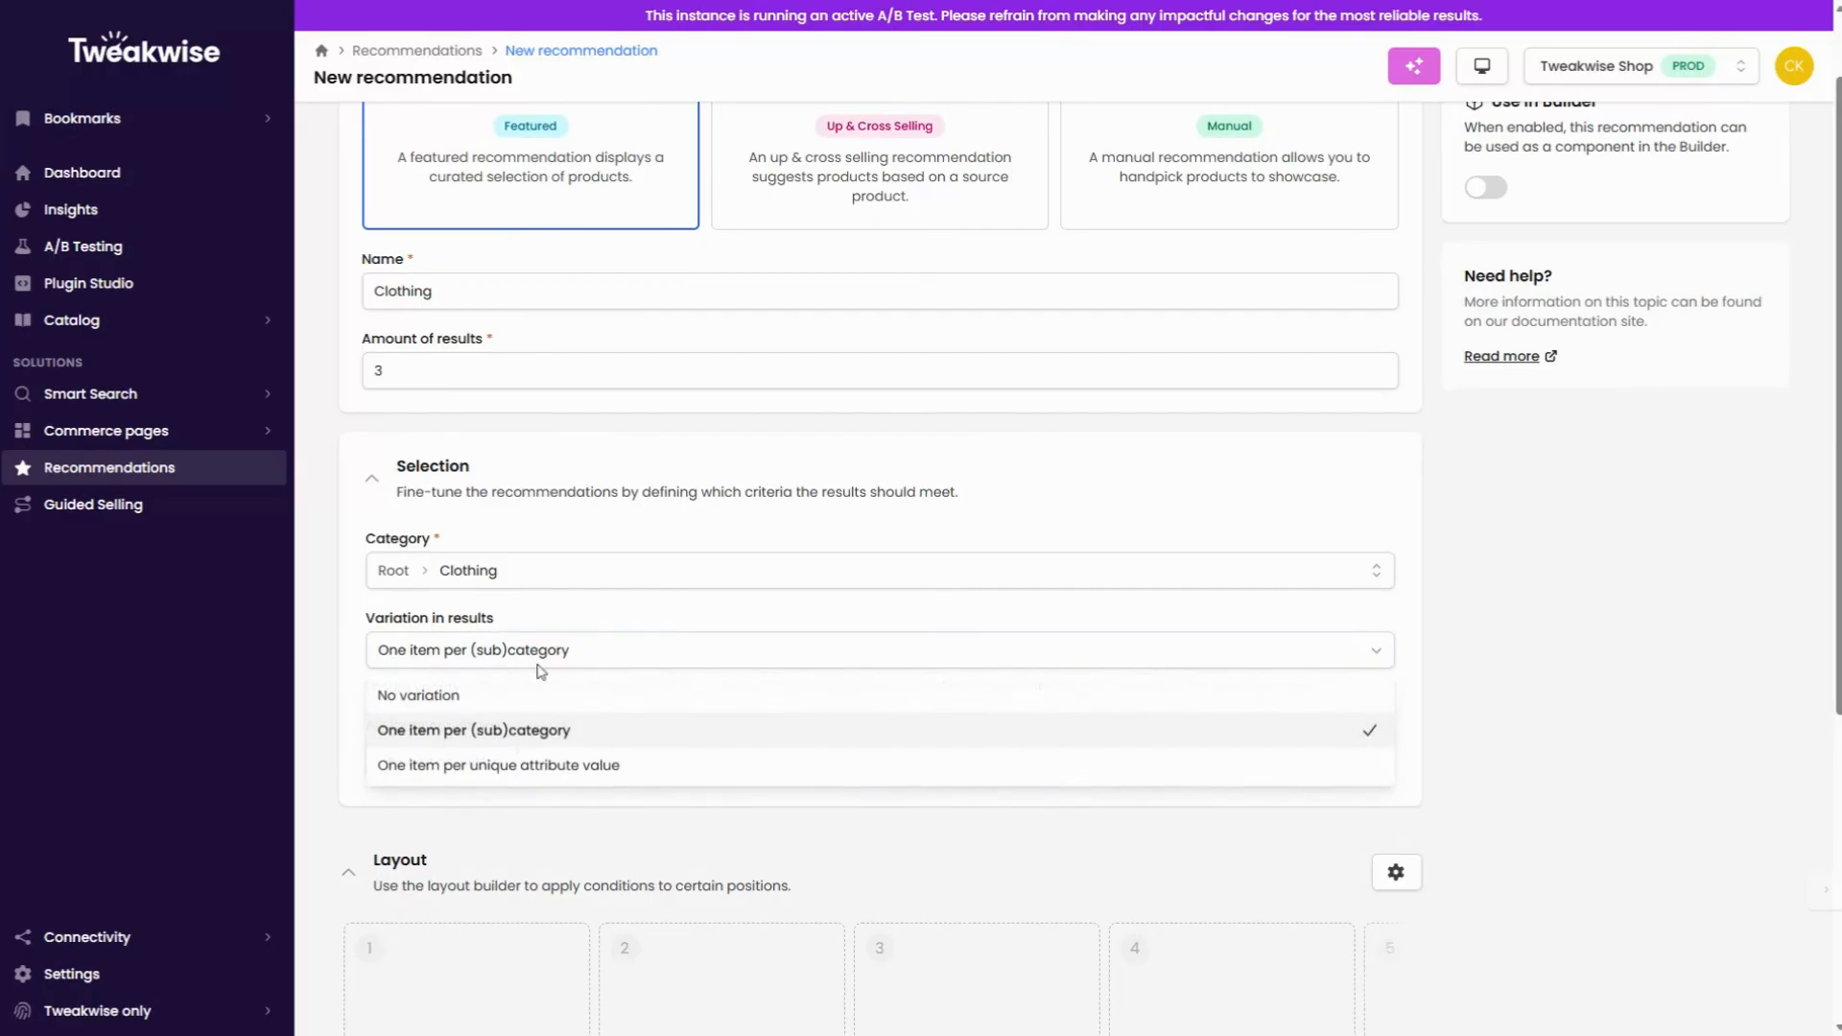
left_click(484, 766)
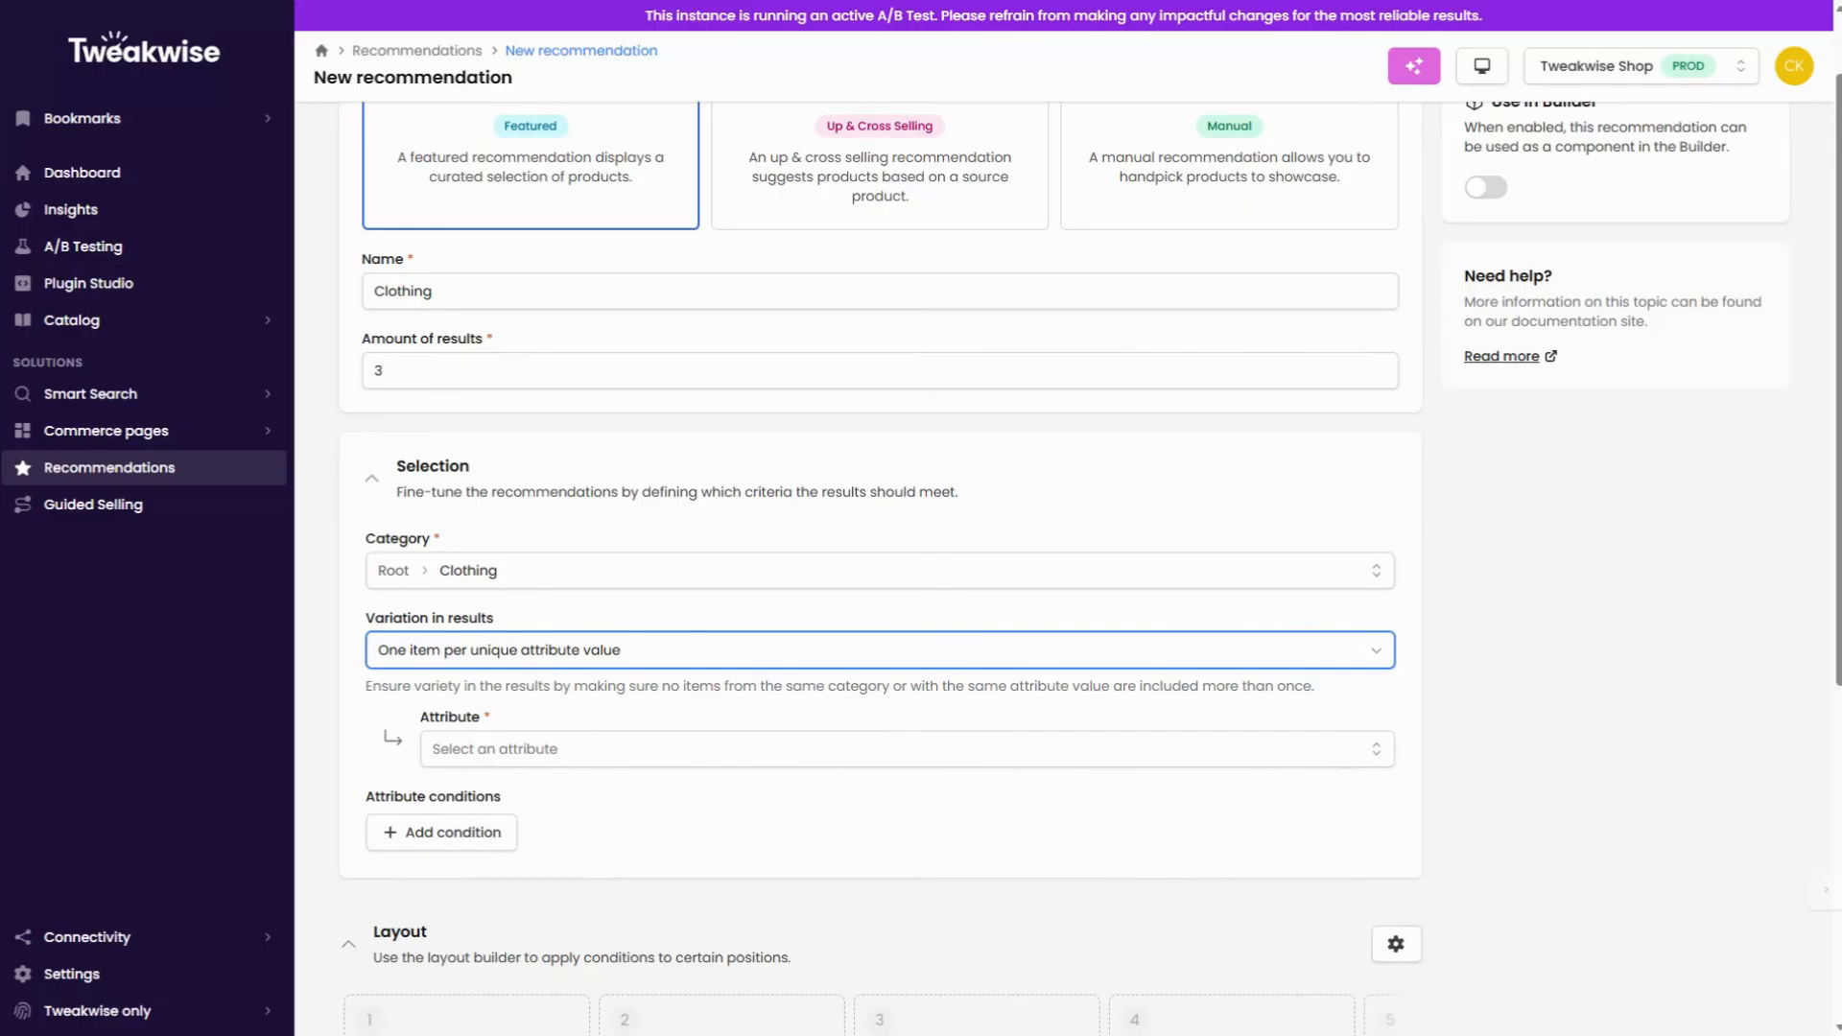
left_click(468, 758)
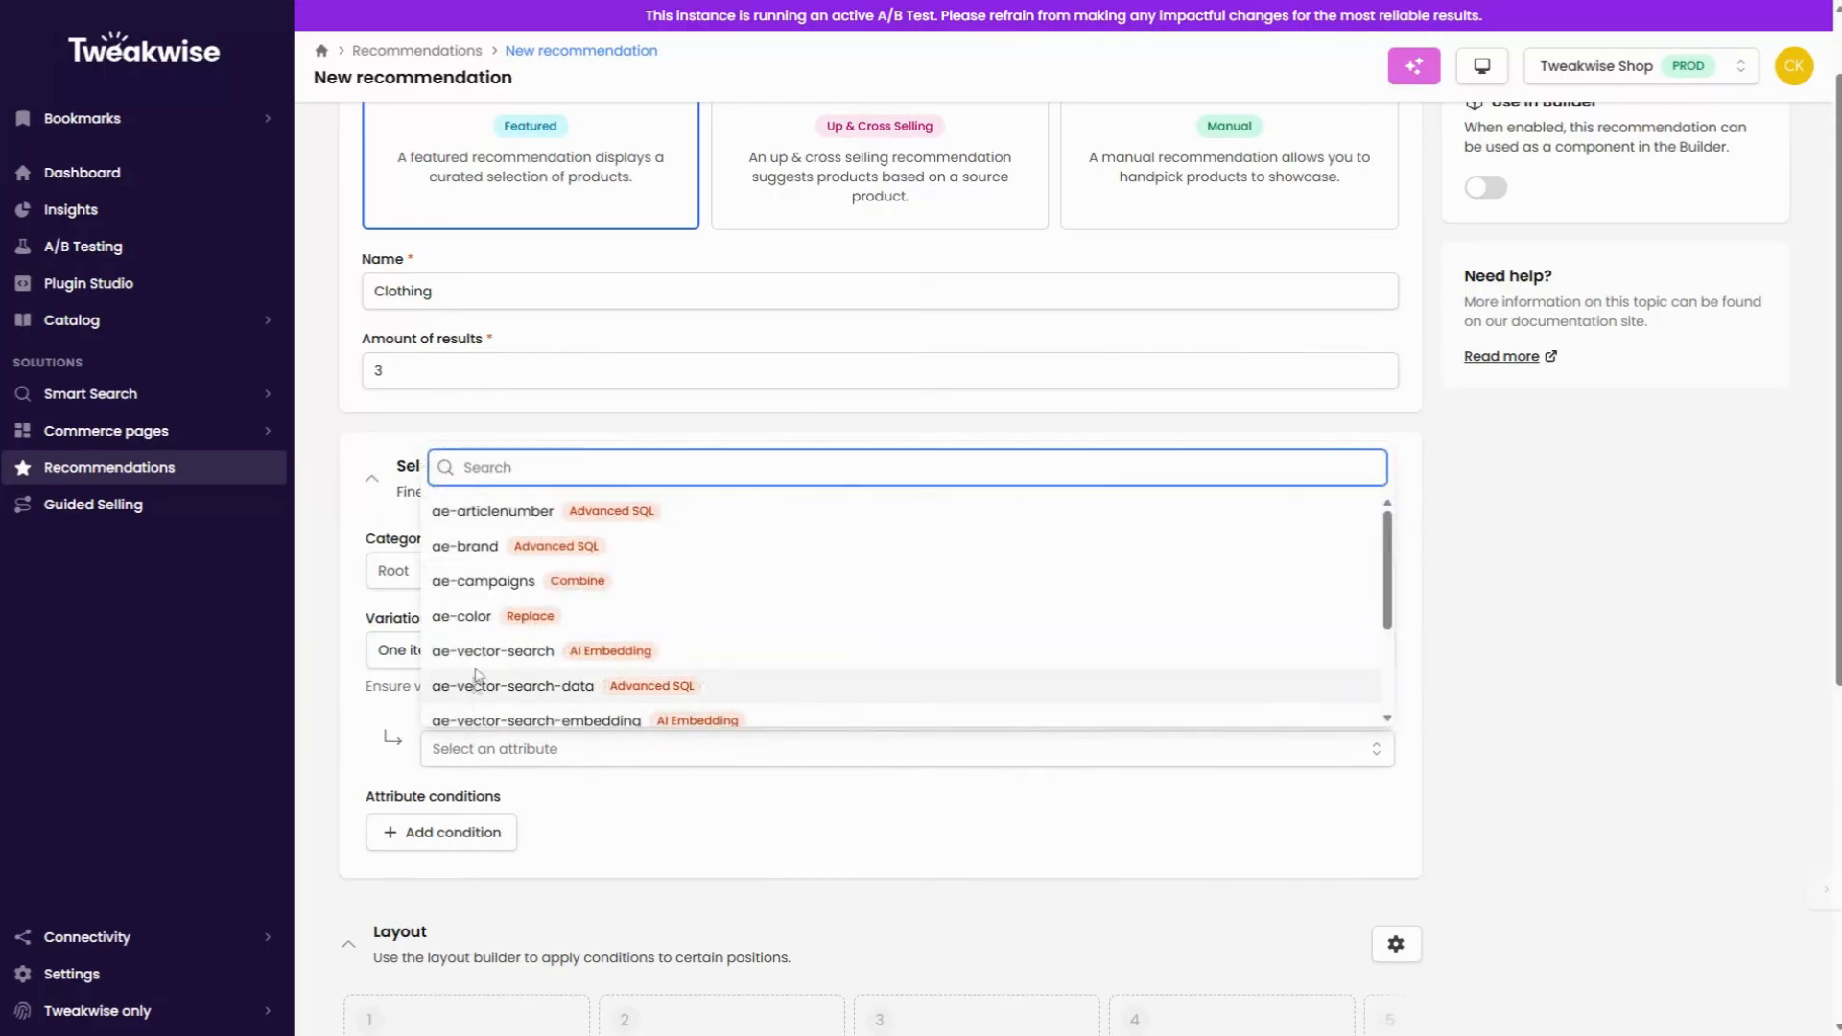
left_click(477, 545)
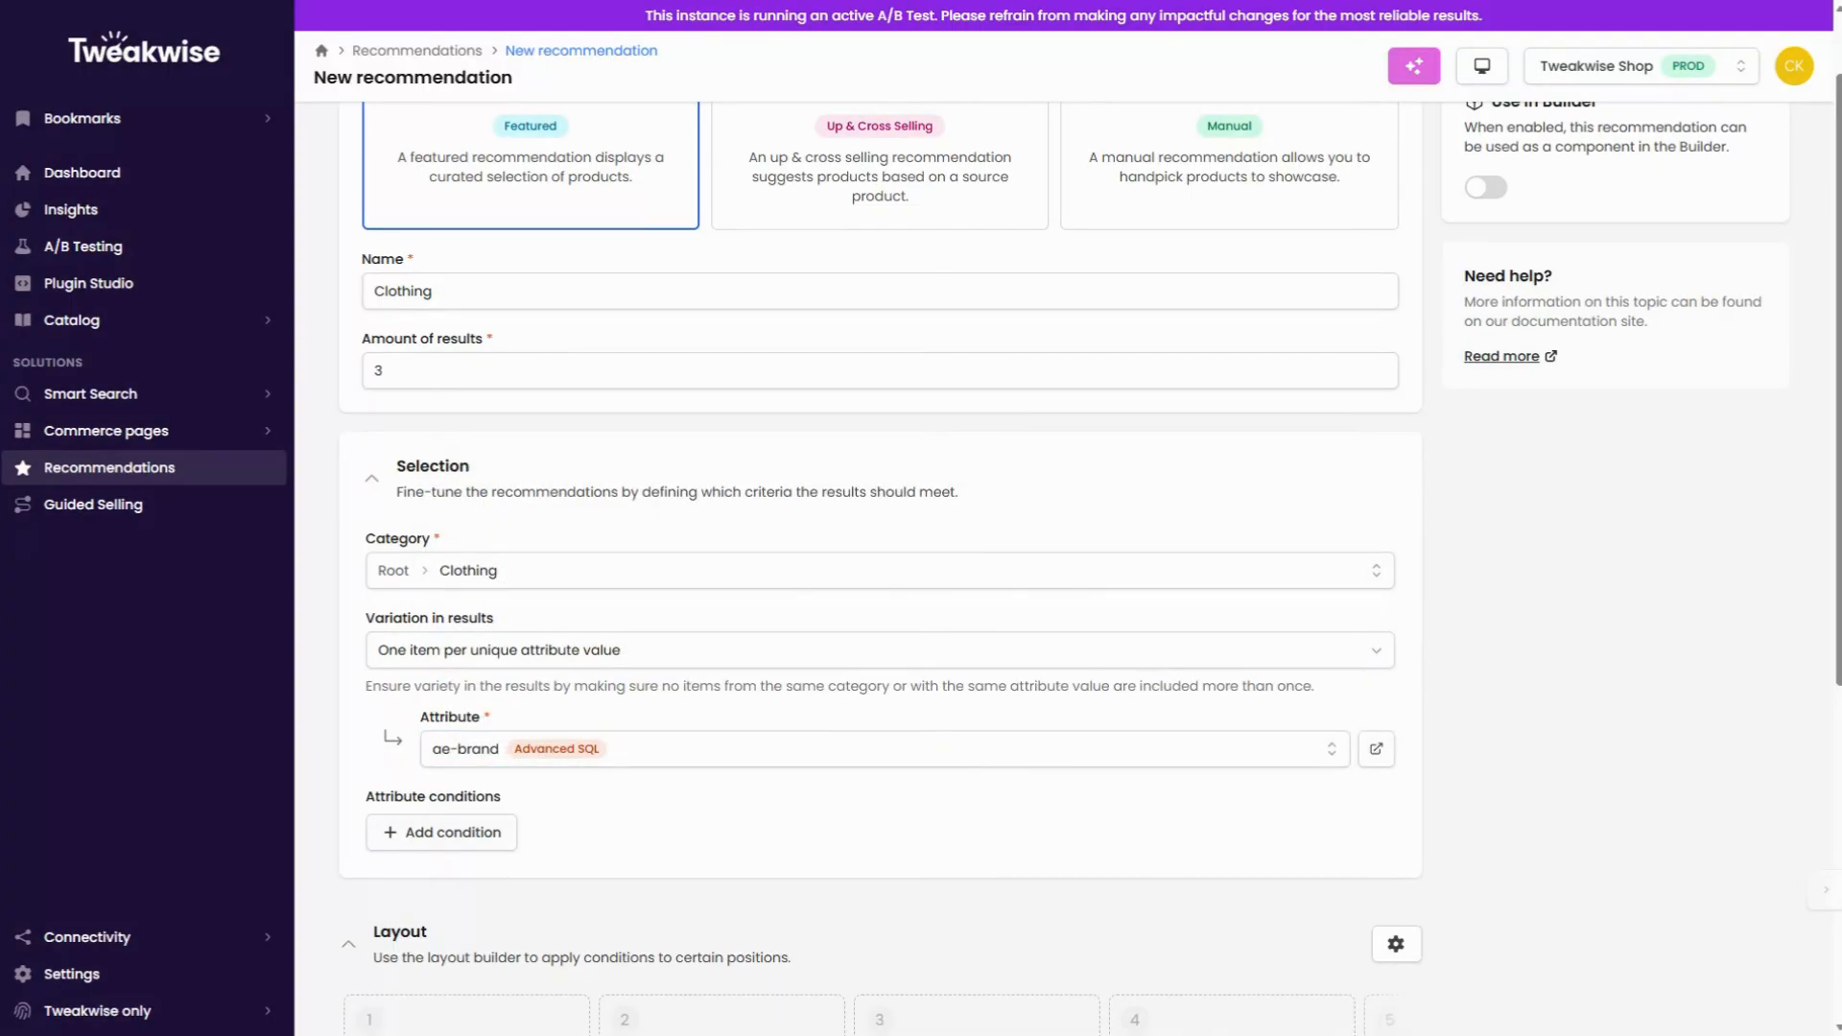
Step: Add an attribute condition requiring Color to be one of Red or White
left_click(464, 833)
left_click(464, 844)
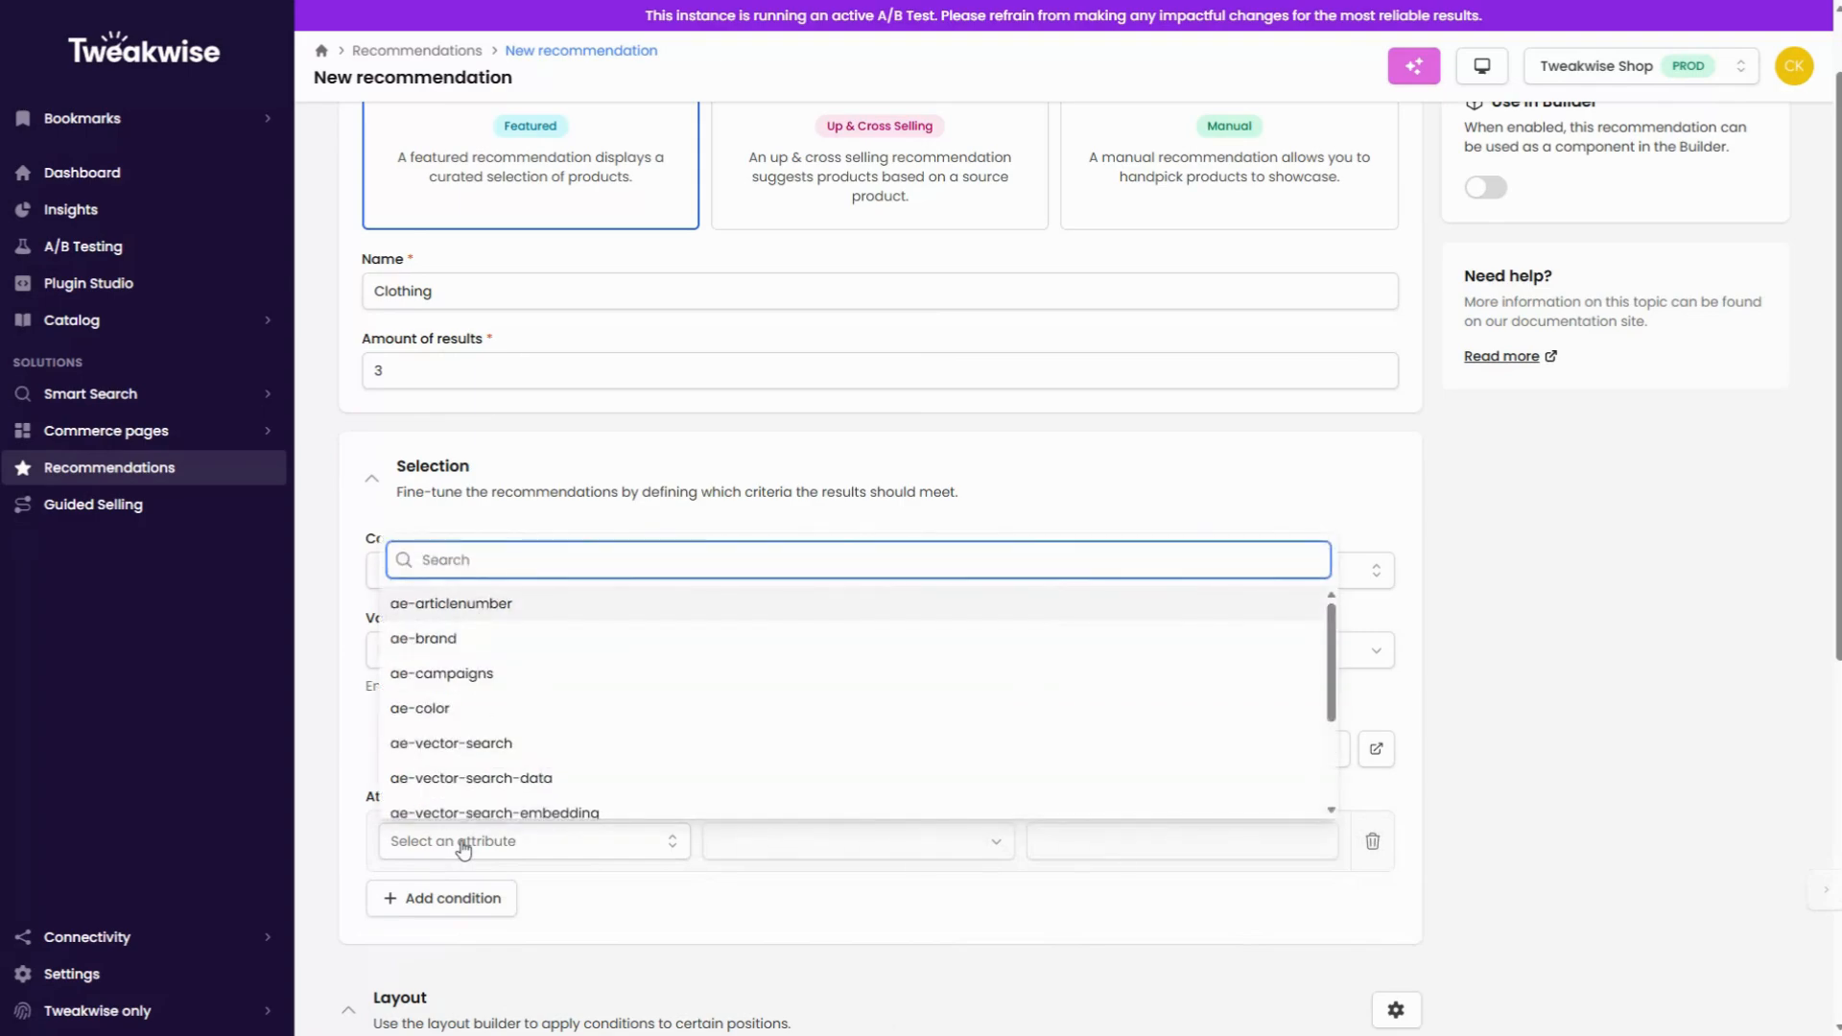
type("co")
left_click(408, 638)
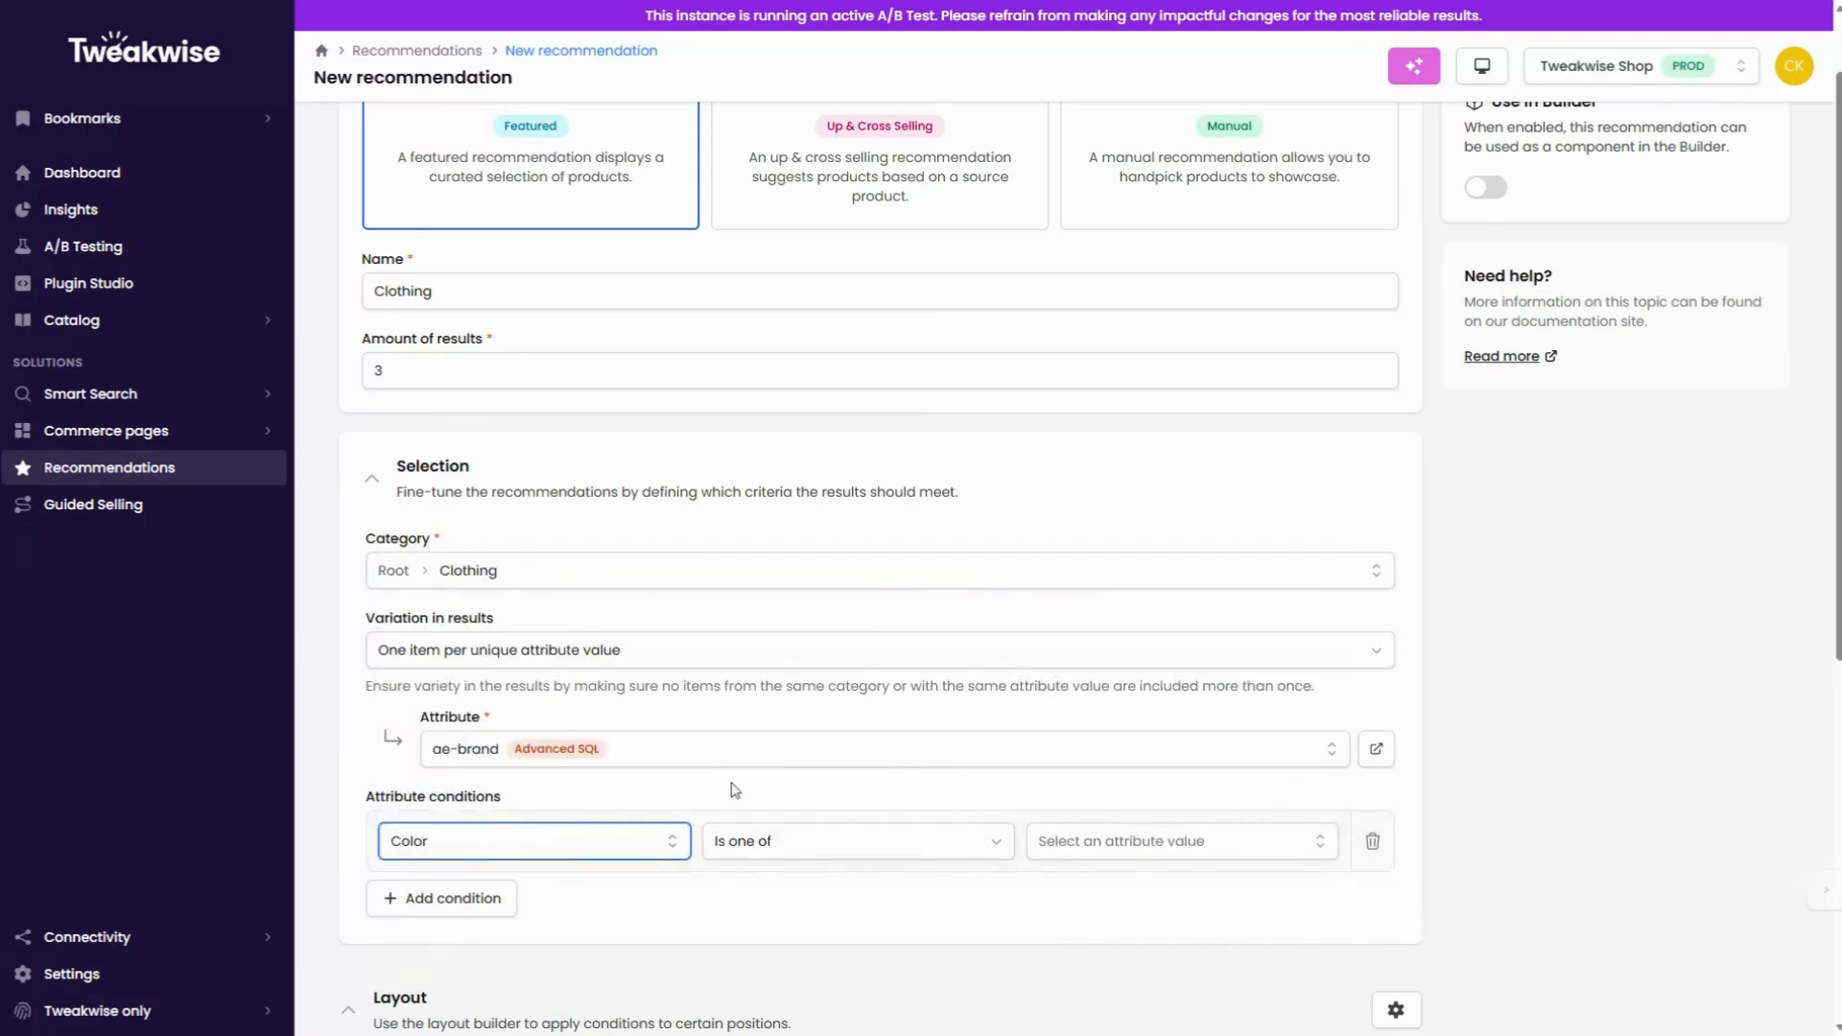
left_click(787, 844)
left_click(777, 885)
left_click(1101, 856)
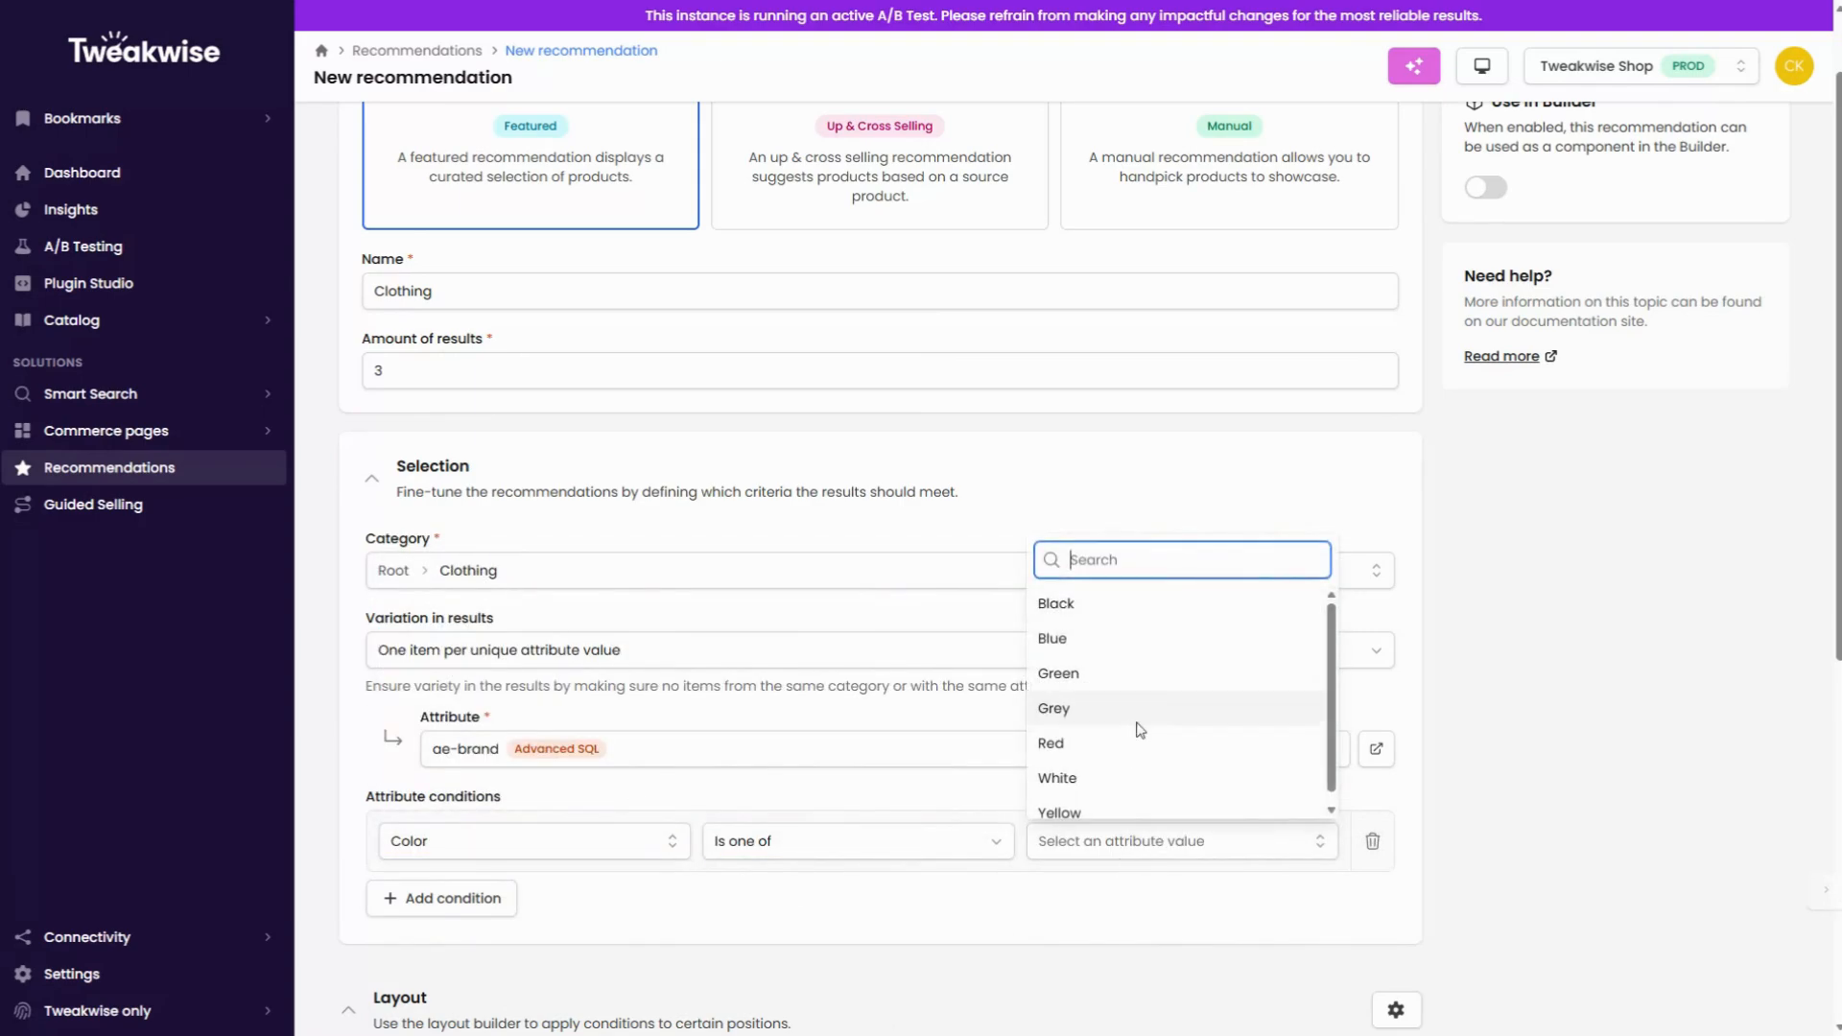
left_click(1084, 736)
left_click(1101, 890)
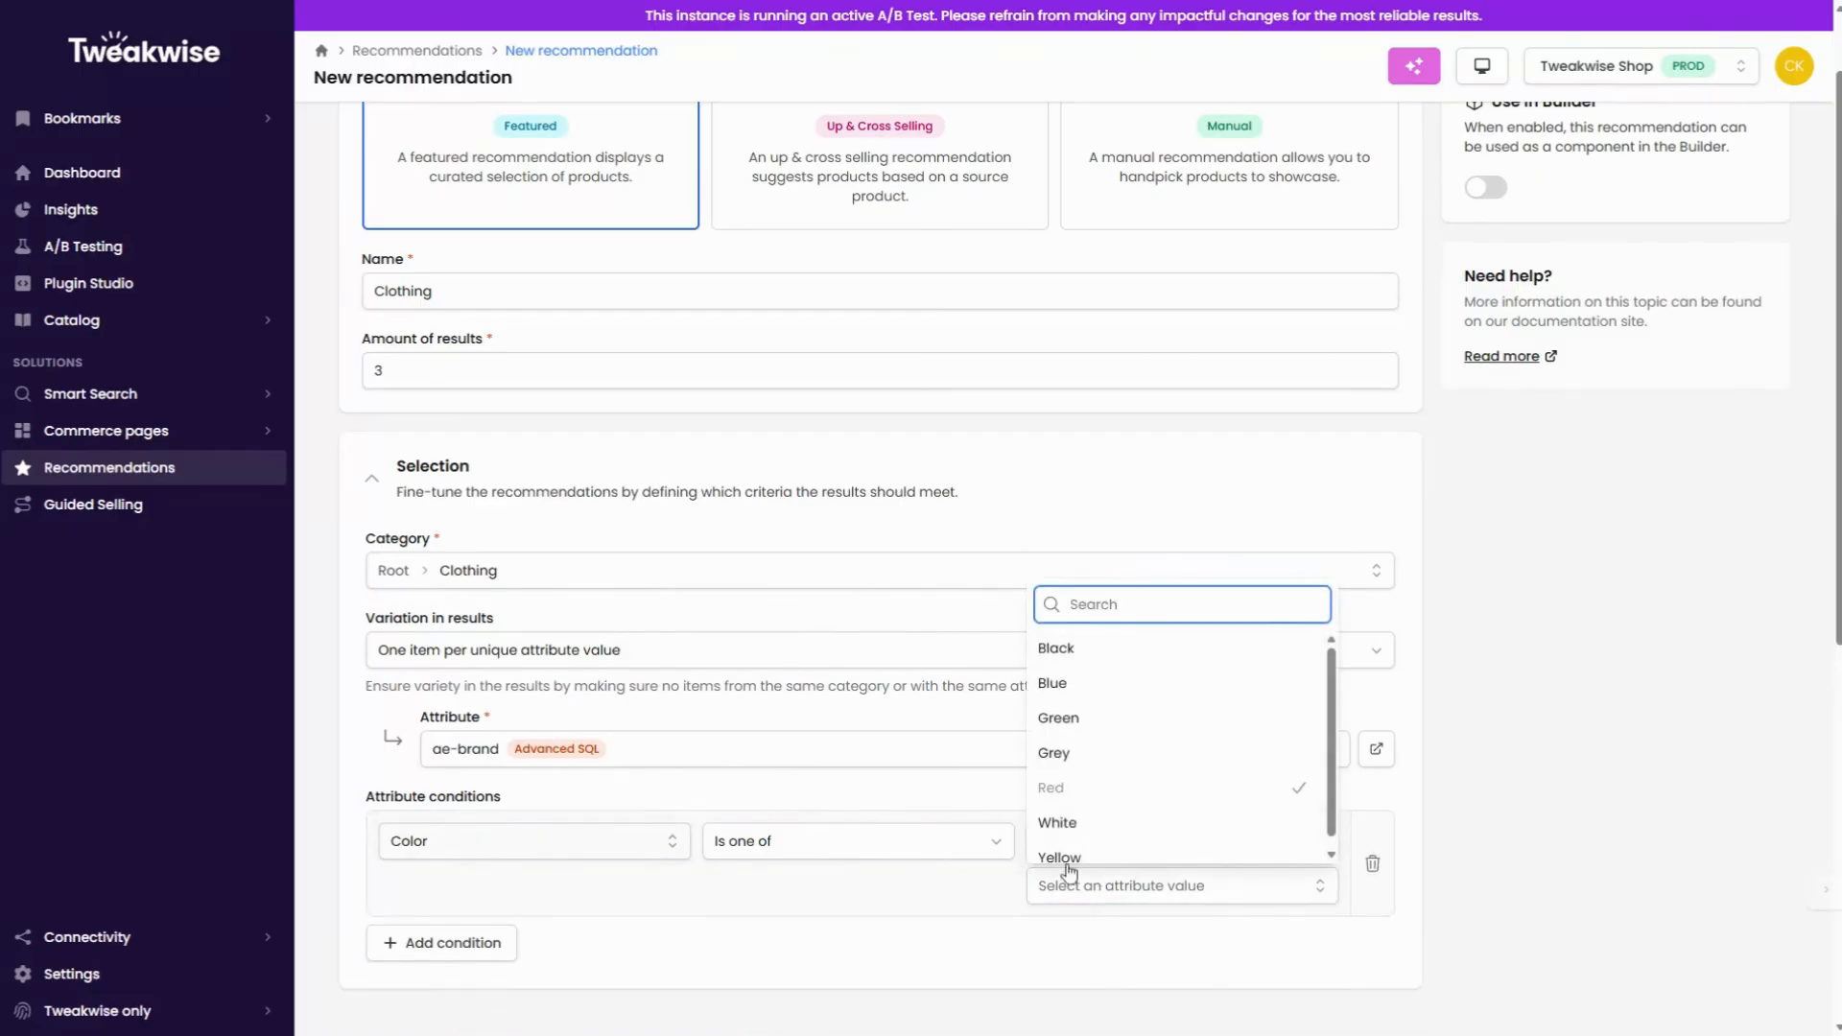
left_click(1055, 822)
Step: Add a second attribute condition on price using Is between, with an upper limit of 50 and no entered lower limit
scroll(671, 864, "down", 1)
left_click(495, 892)
left_click(494, 902)
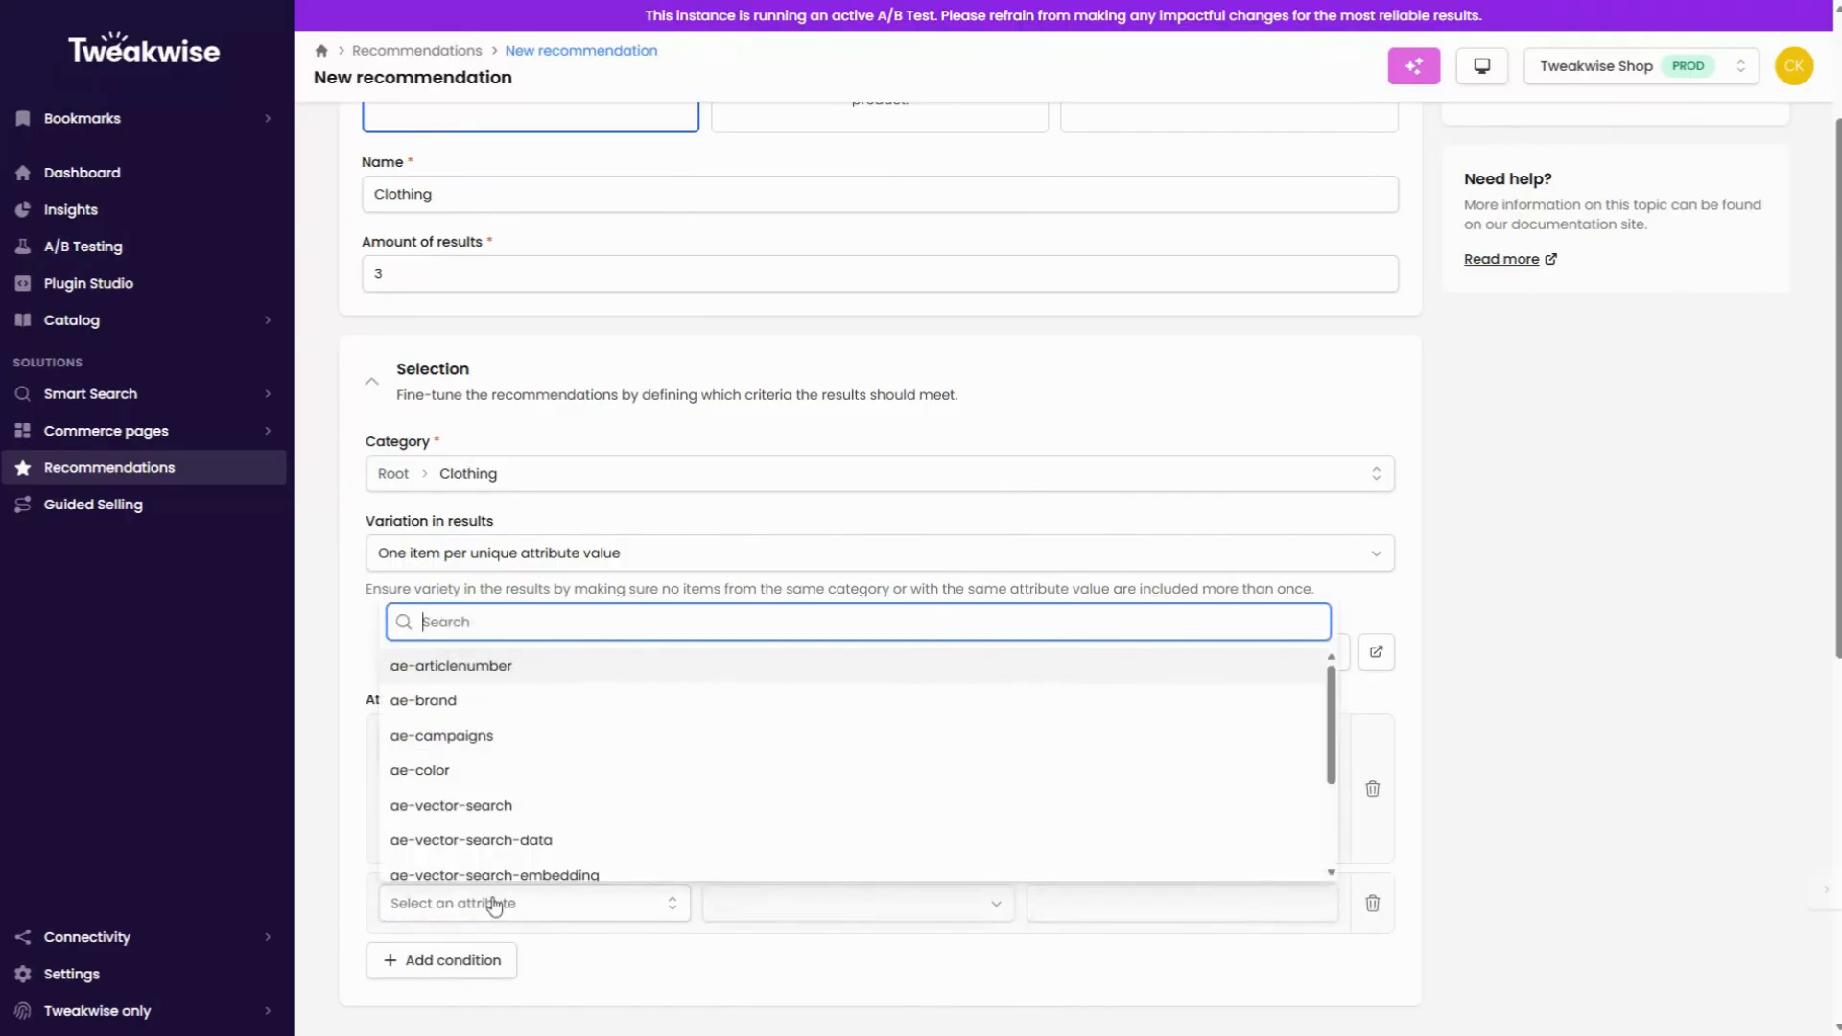
type("price")
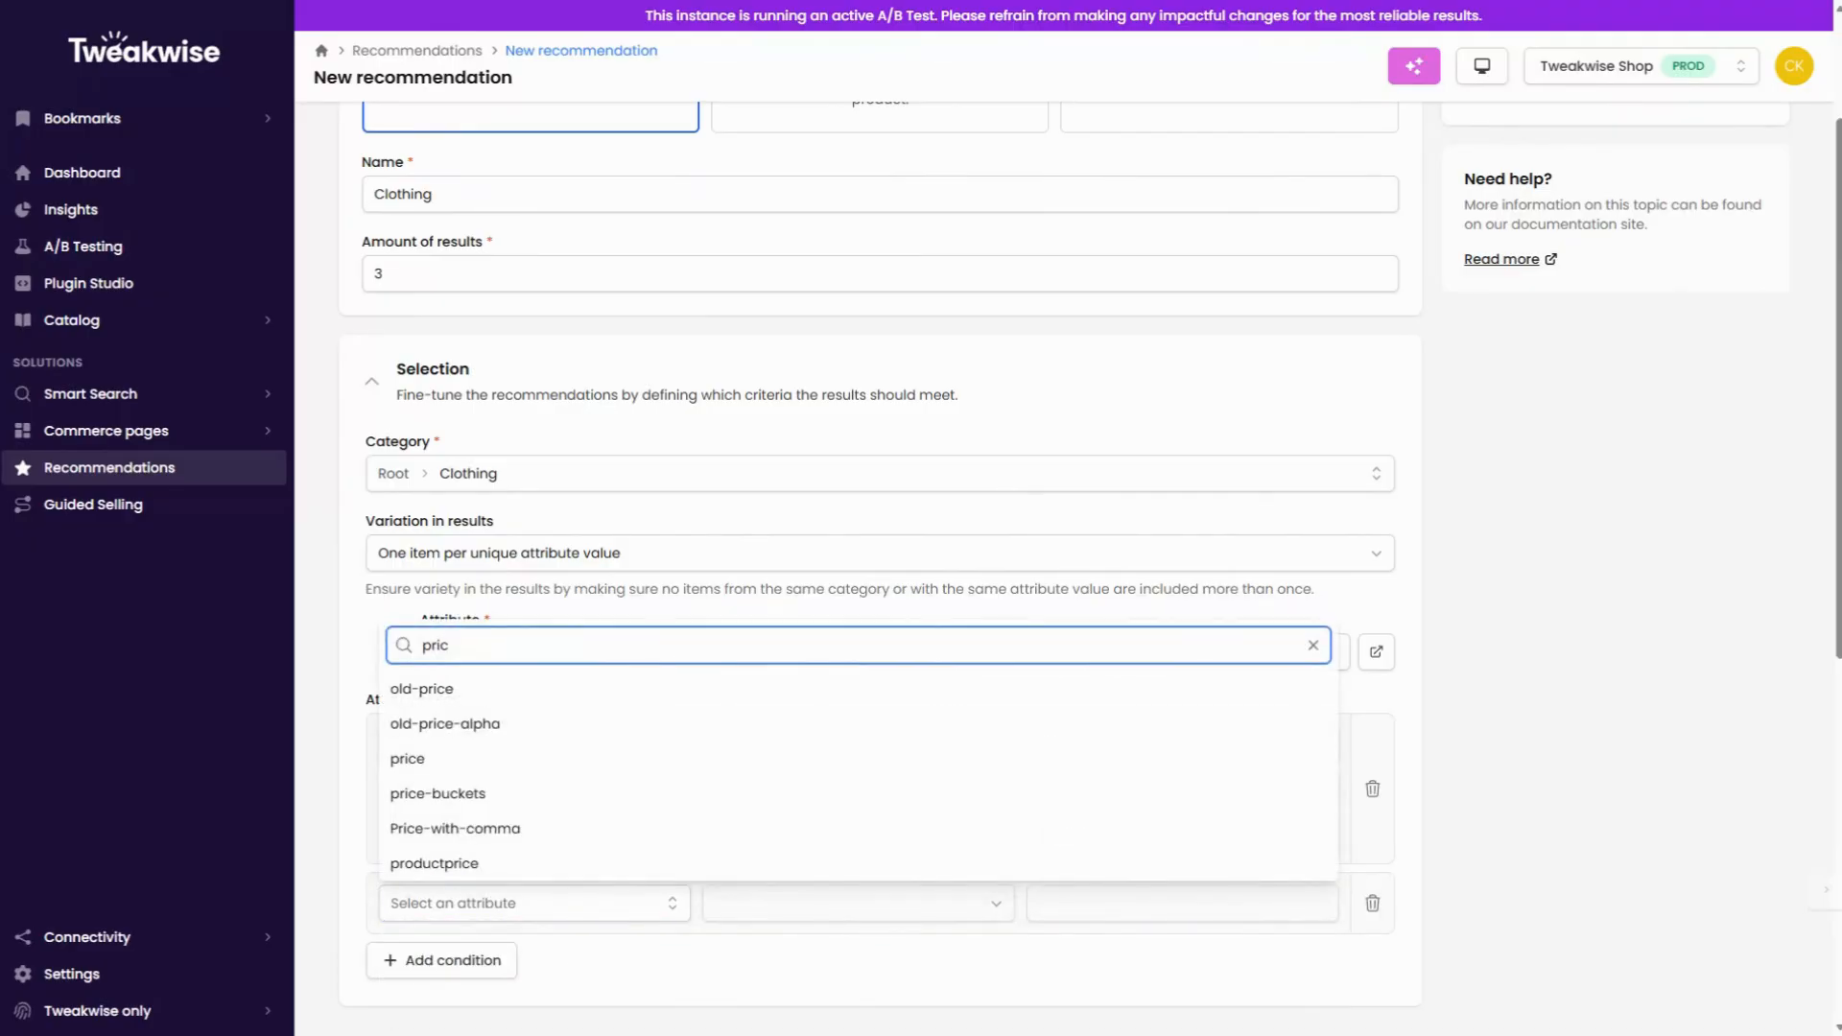
left_click(448, 759)
scroll(784, 883, "down", 1)
left_click(815, 808)
left_click(781, 884)
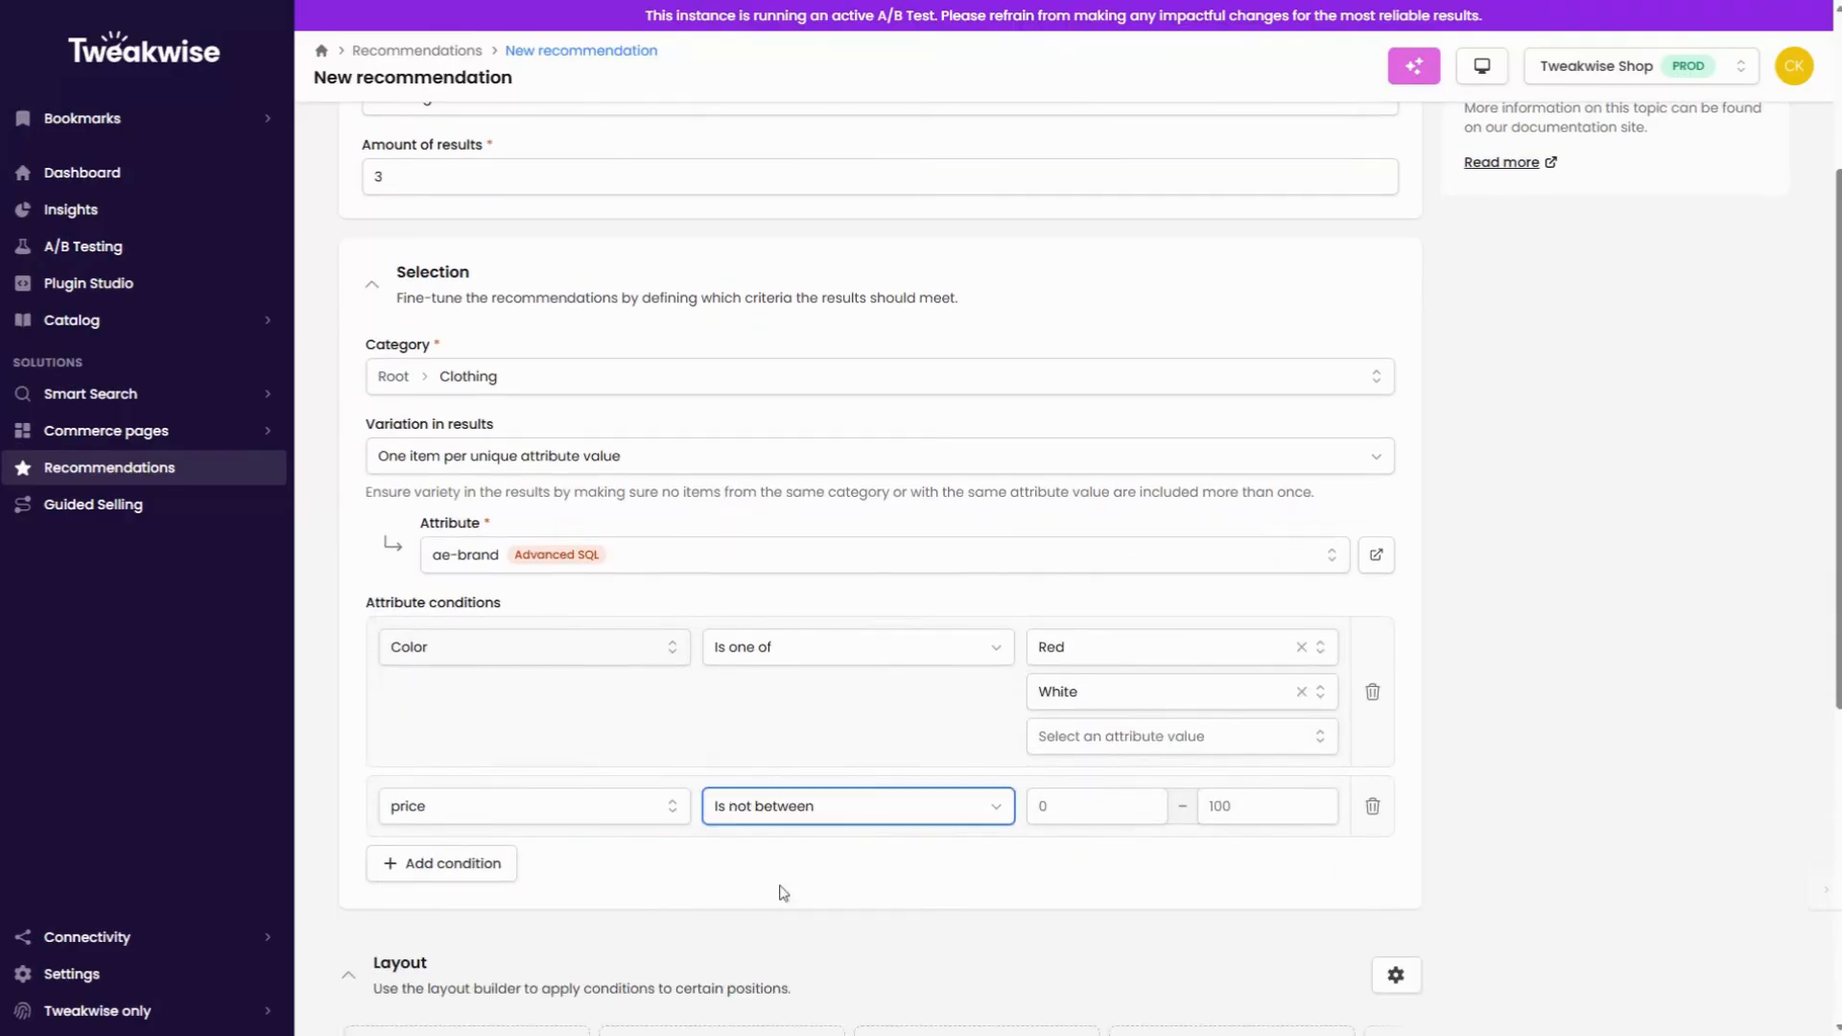
left_click(781, 806)
left_click(767, 843)
left_click(1103, 808)
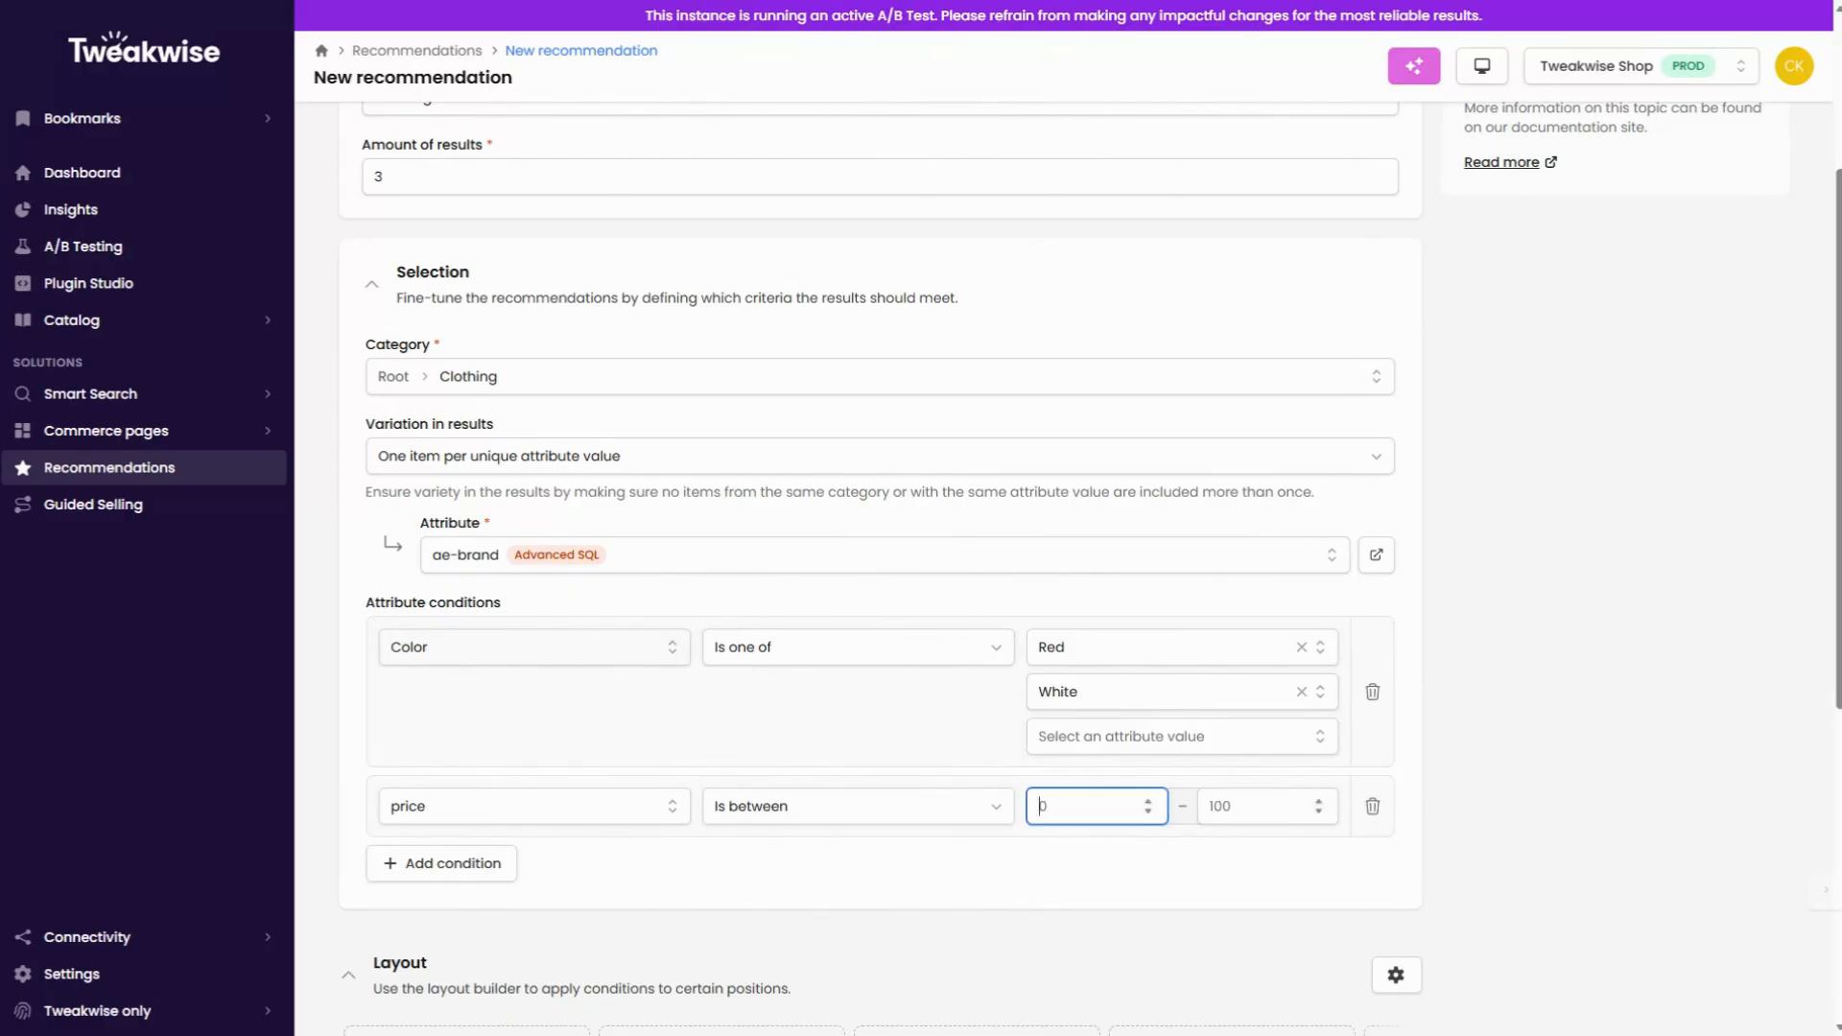
left_click(1258, 807)
type("50")
left_click(1268, 857)
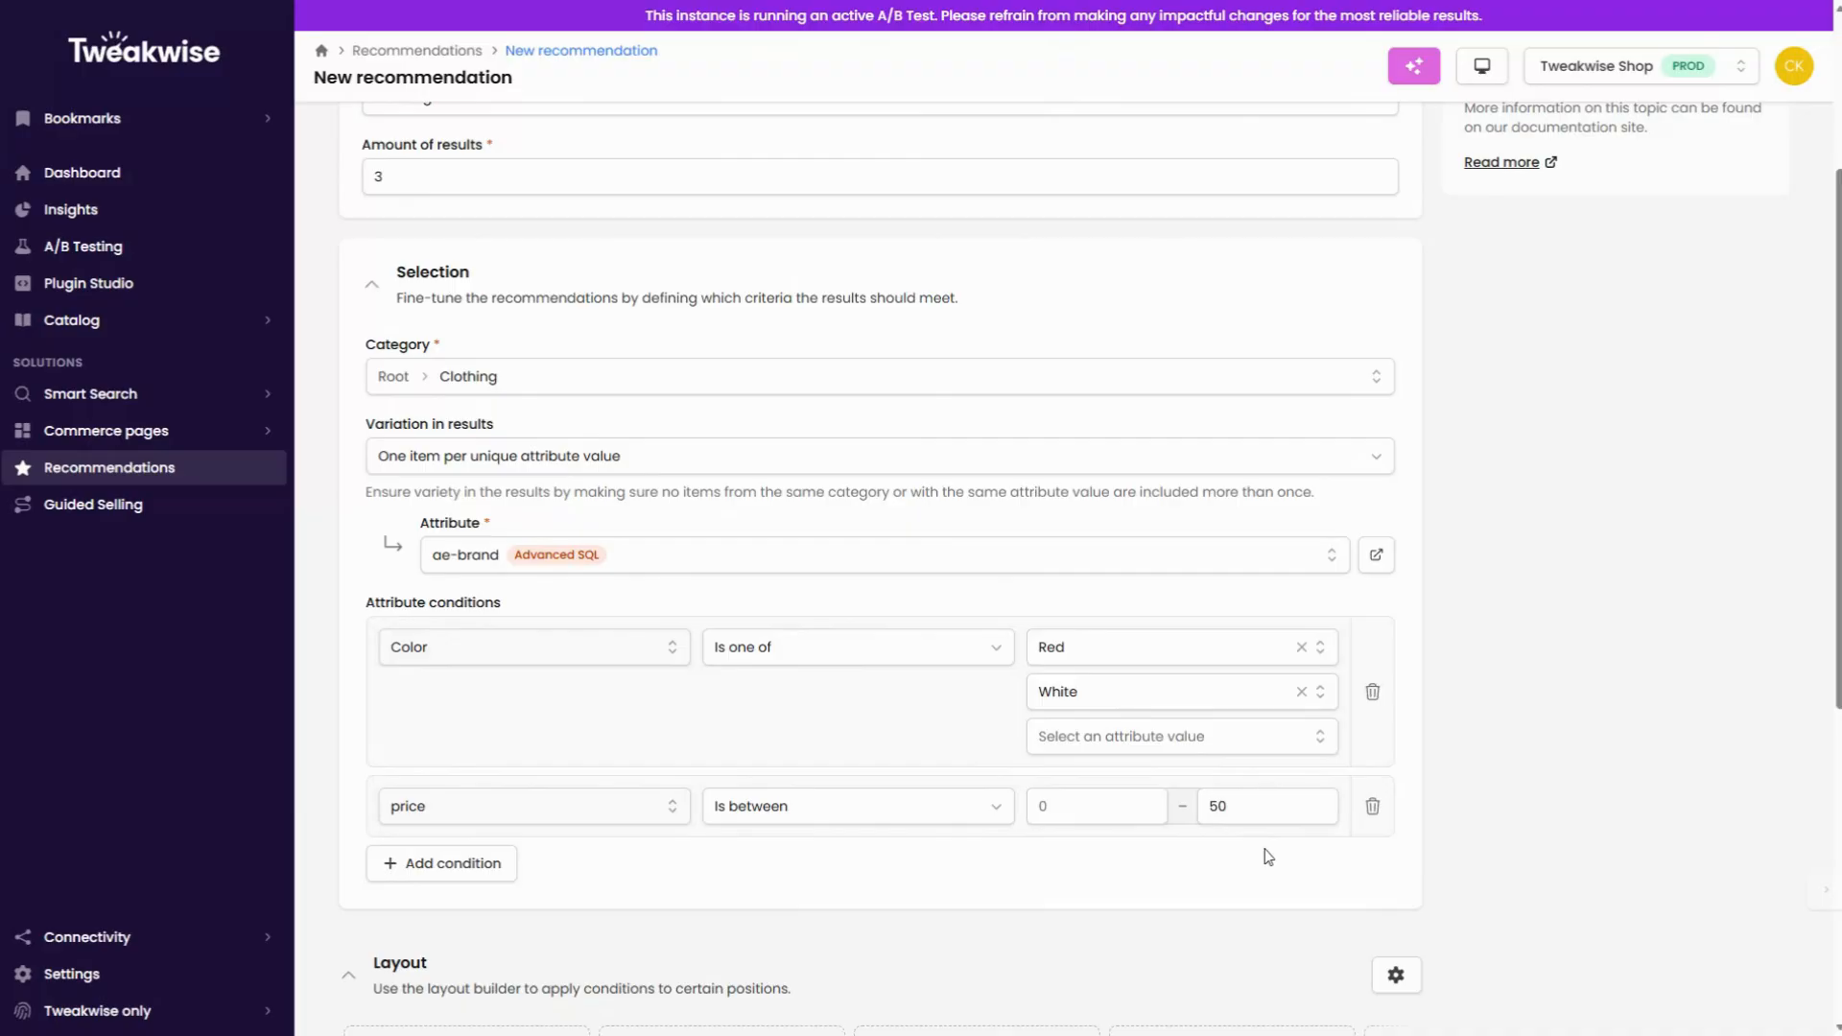
Step: Add the Bestseller component to the first layout position
scroll(1267, 857, "down", 6)
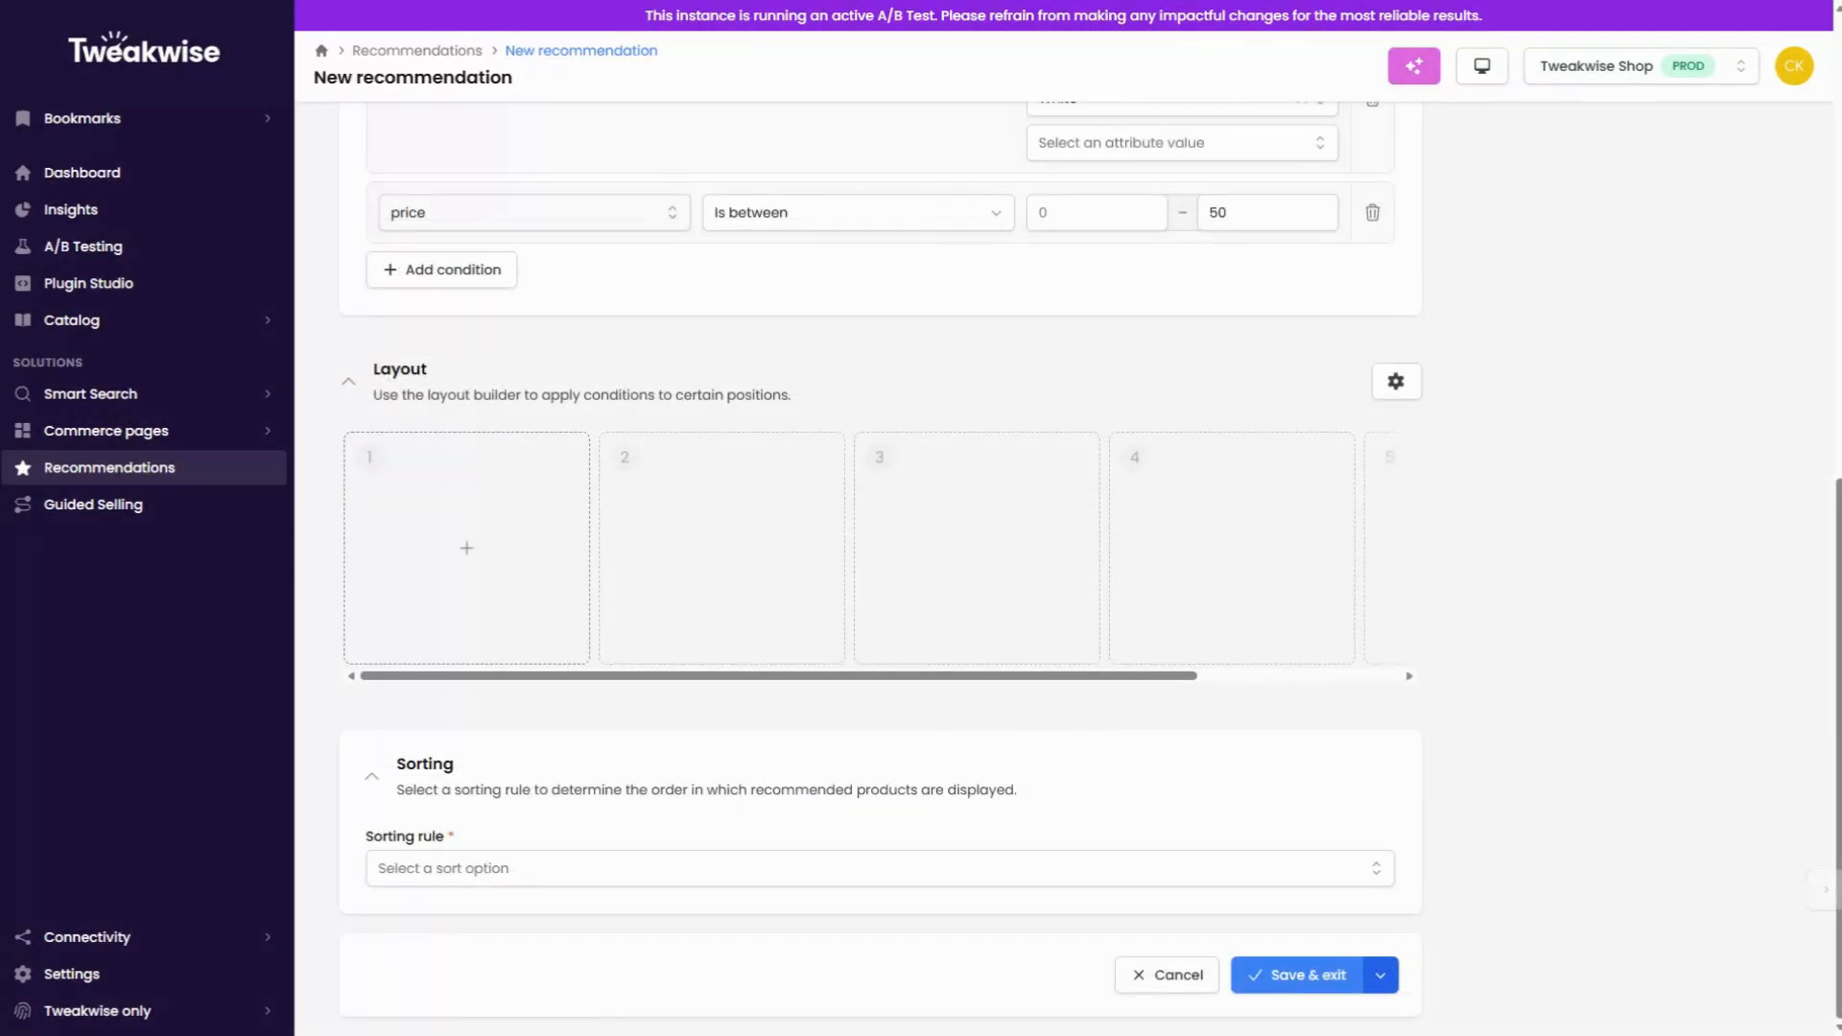
left_click(471, 543)
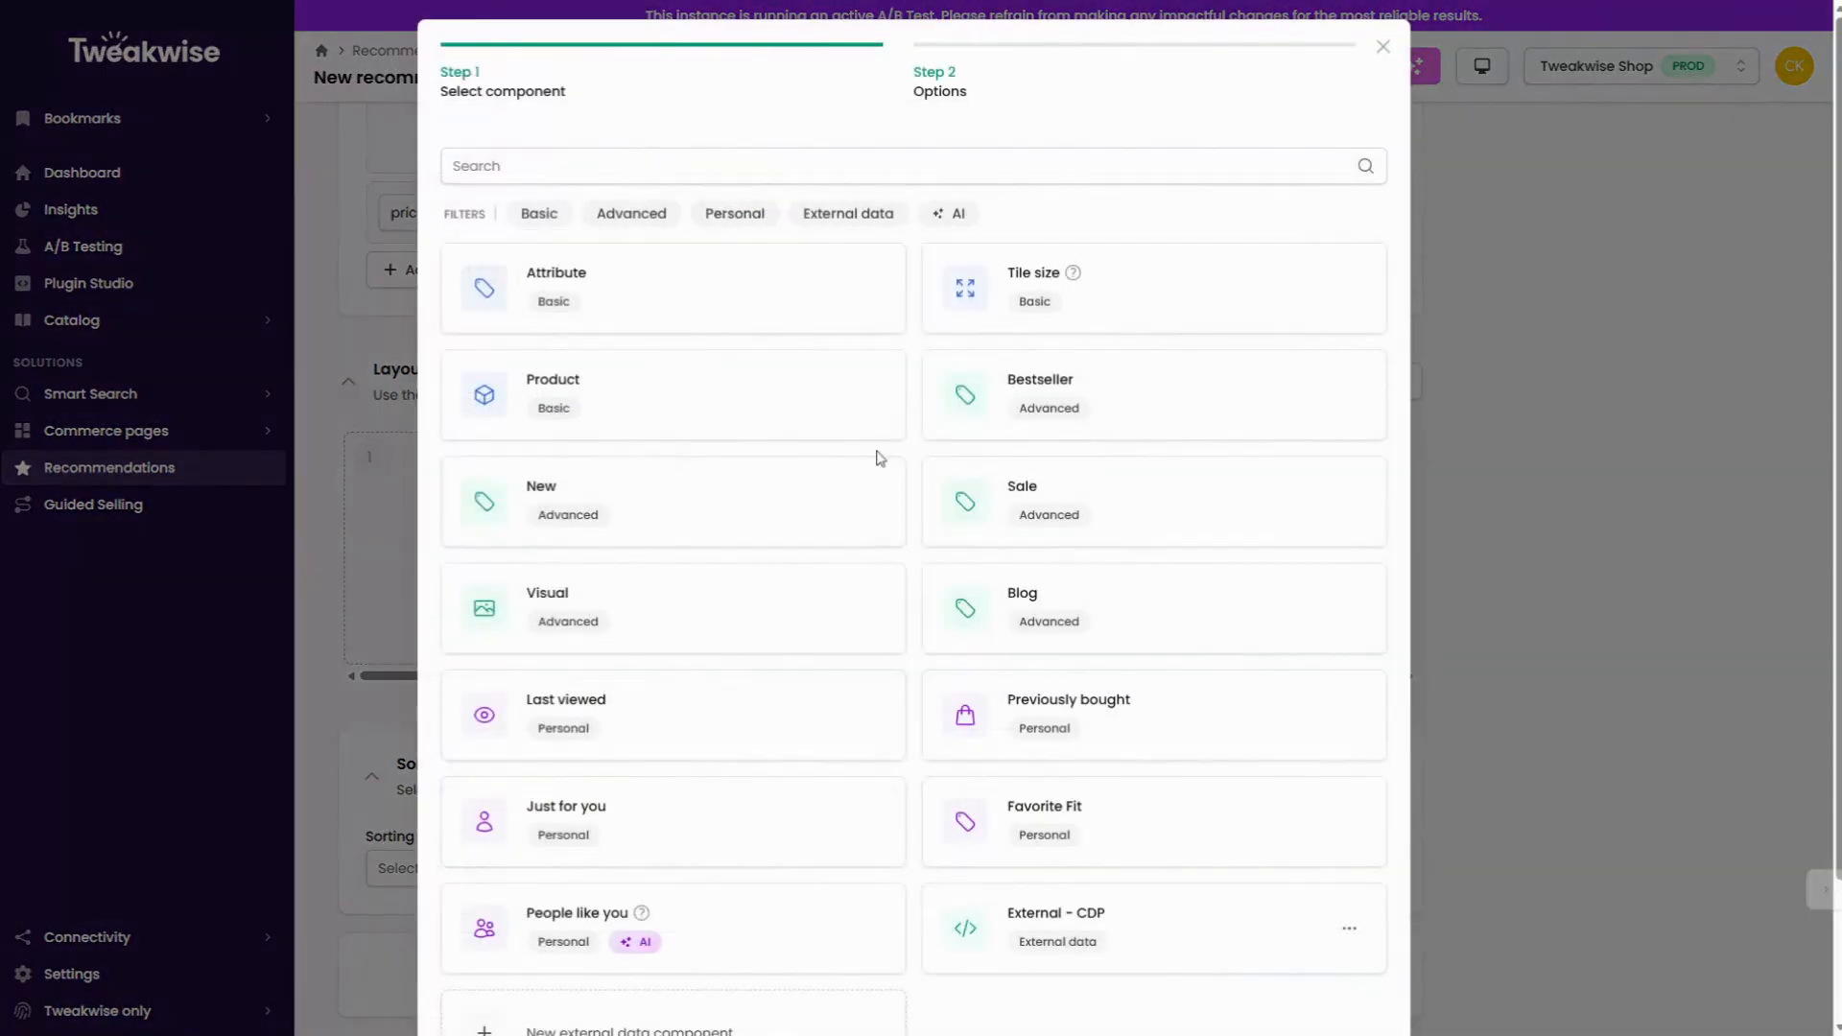
left_click(1339, 399)
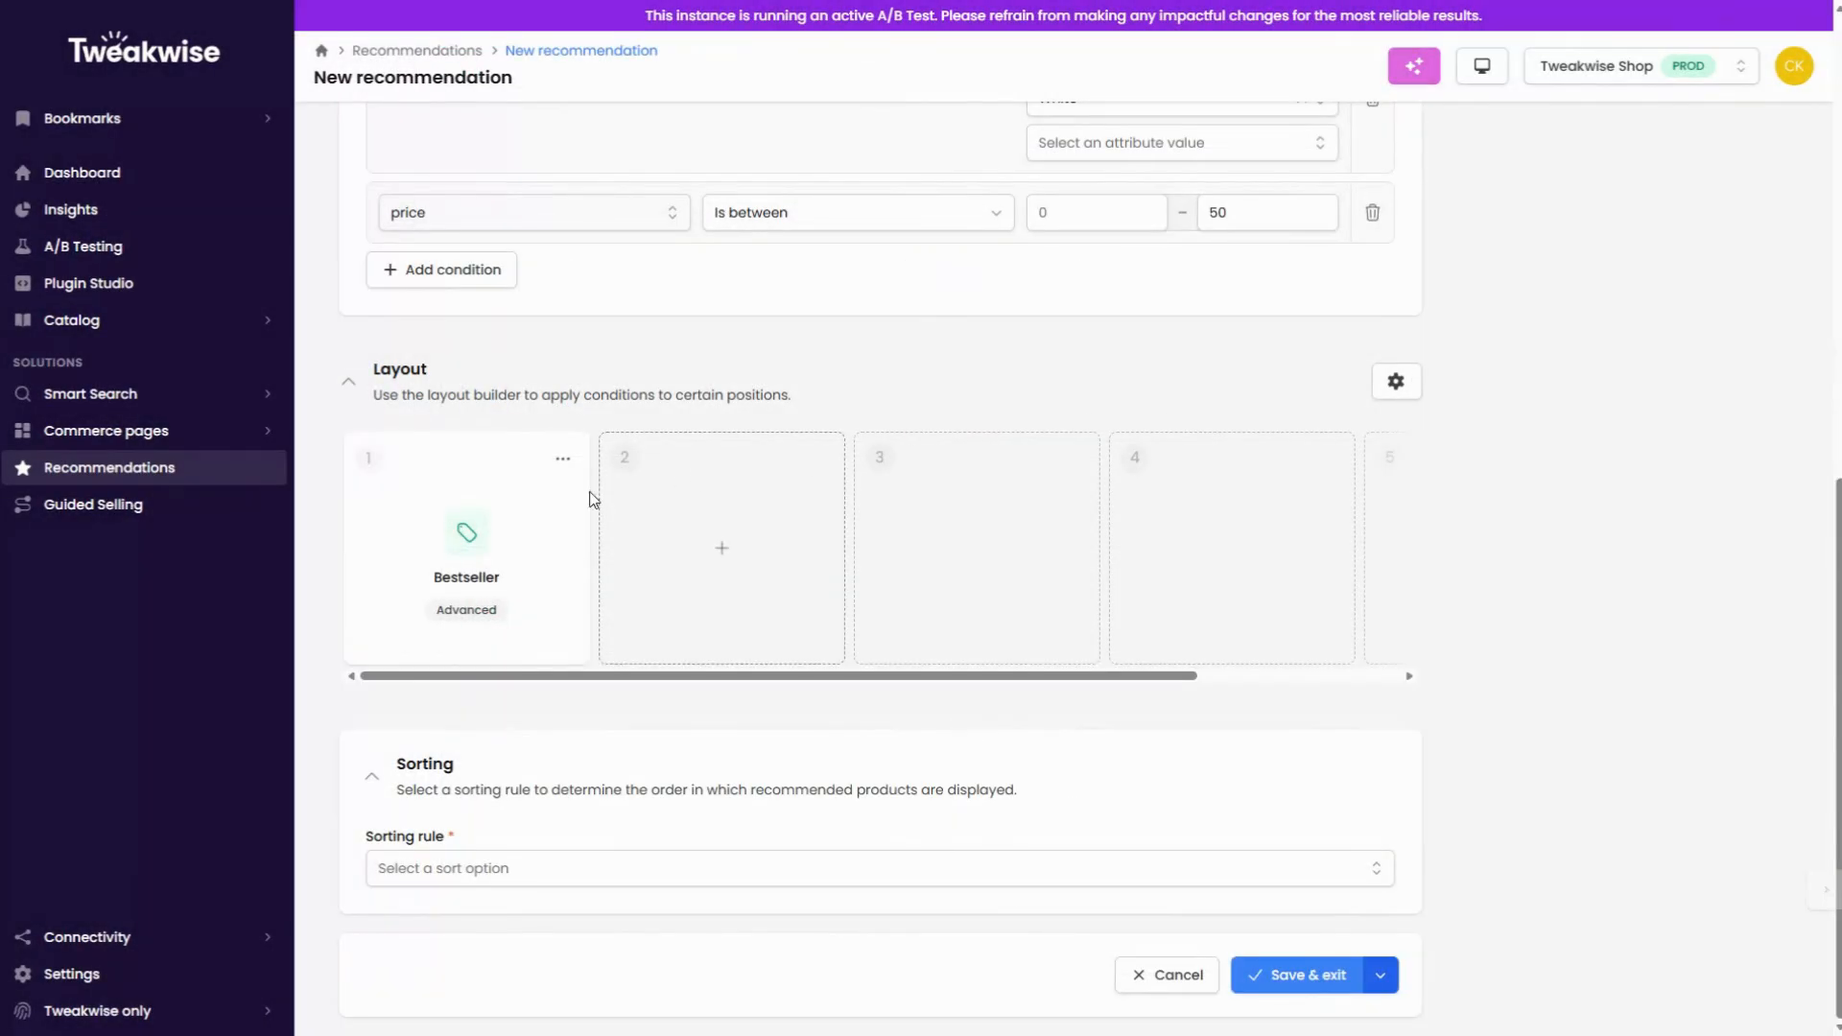
Step: Open the Bestseller component for editing, close it without changes, and delete it from the first layout position
mouse_move(467, 533)
left_mouse_down()
mouse_move(748, 535)
mouse_move(498, 534)
left_mouse_up()
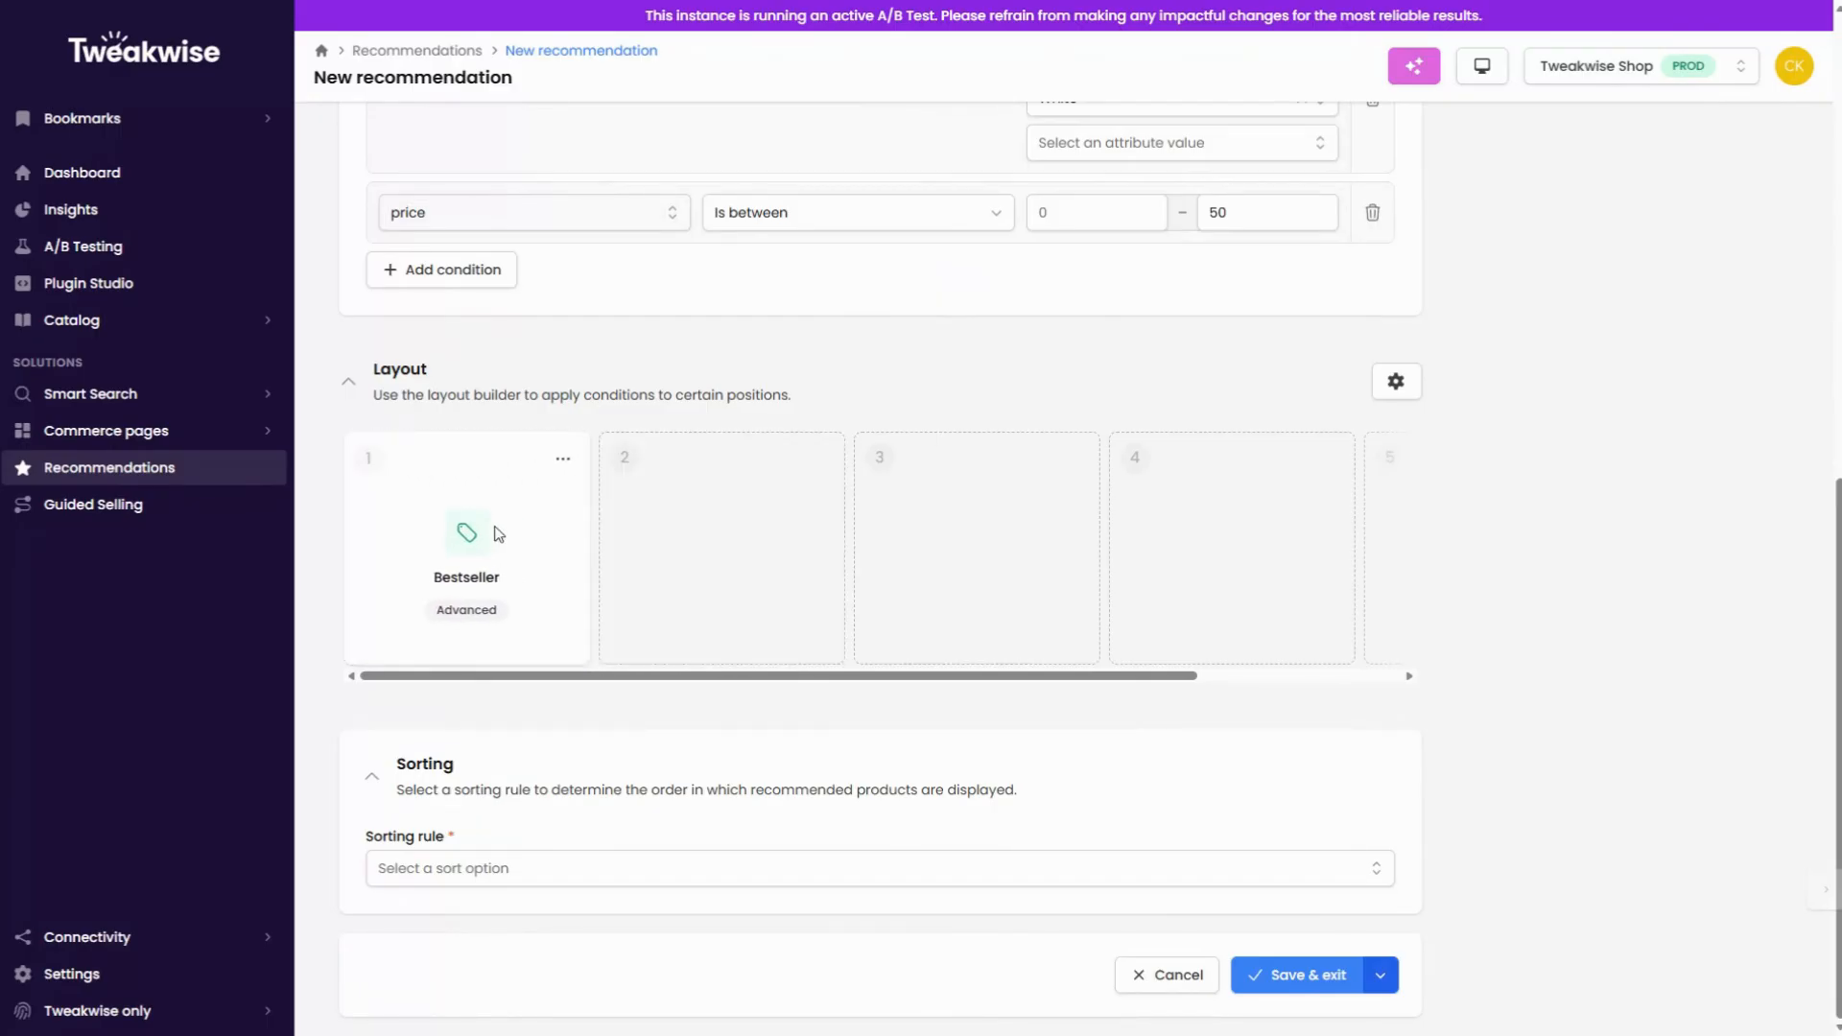
left_click(563, 458)
left_click(489, 500)
left_click(1383, 46)
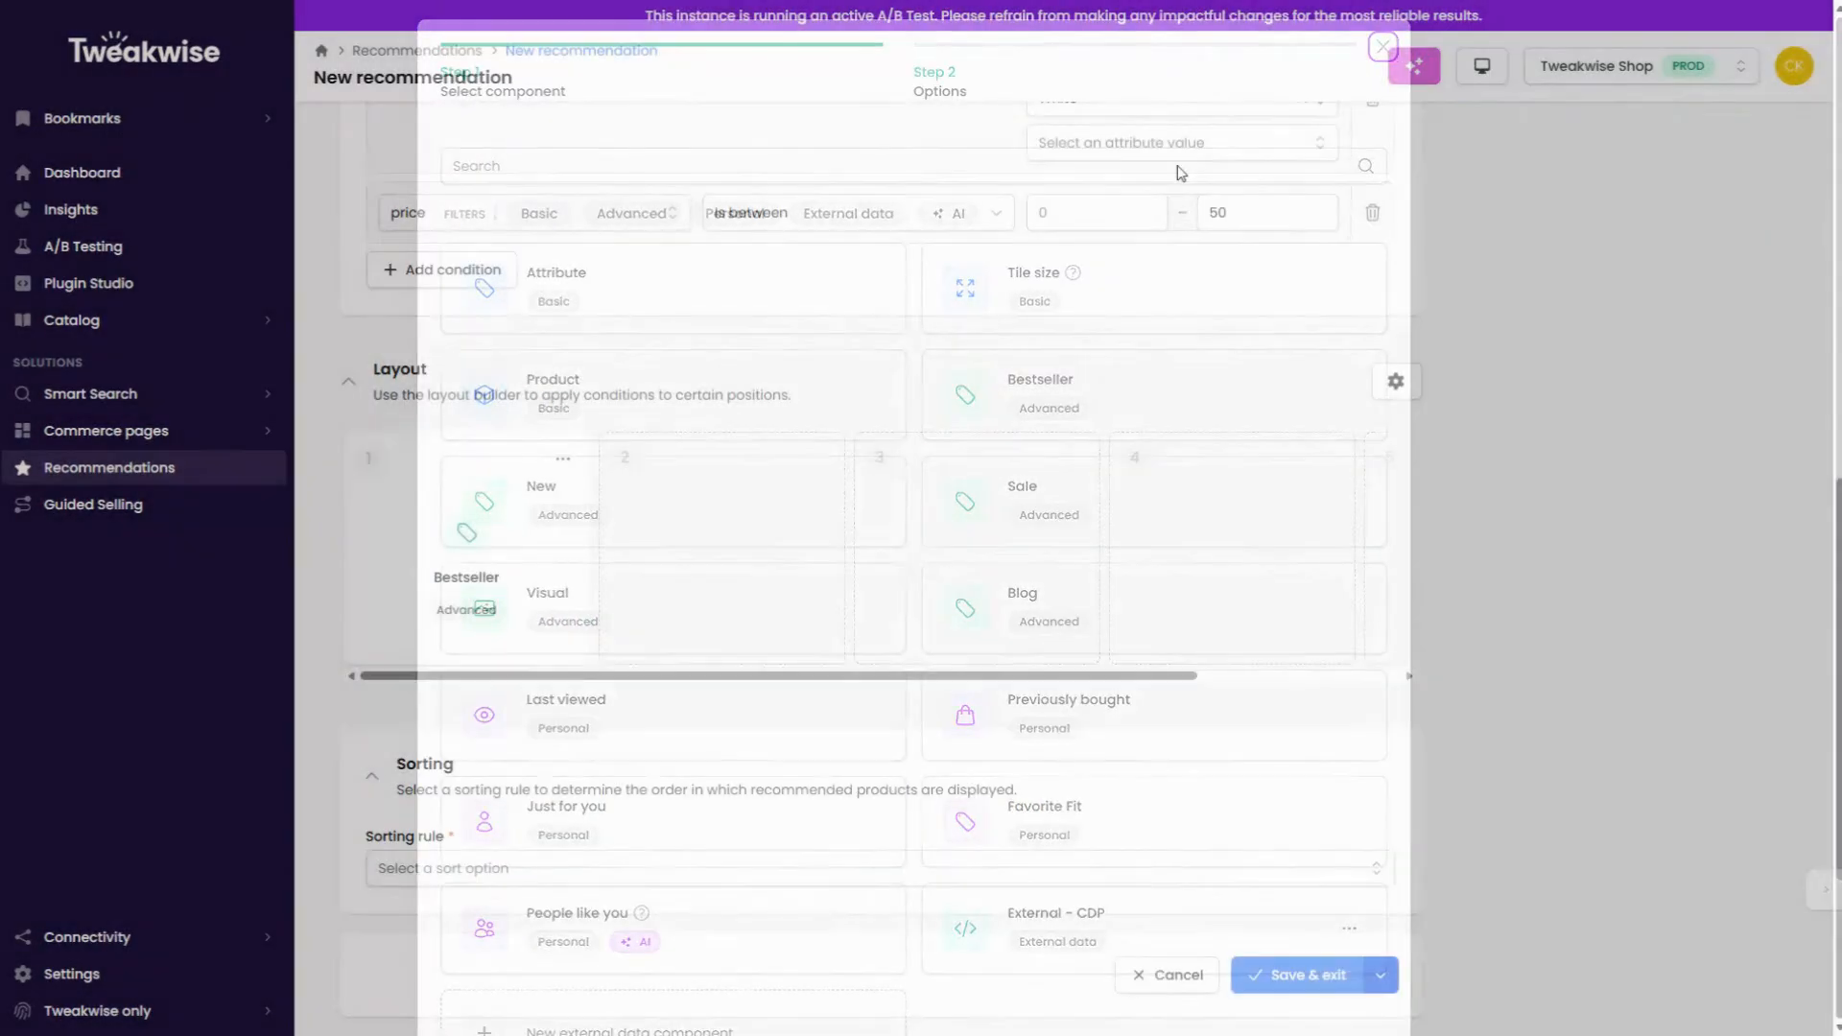
left_click(563, 460)
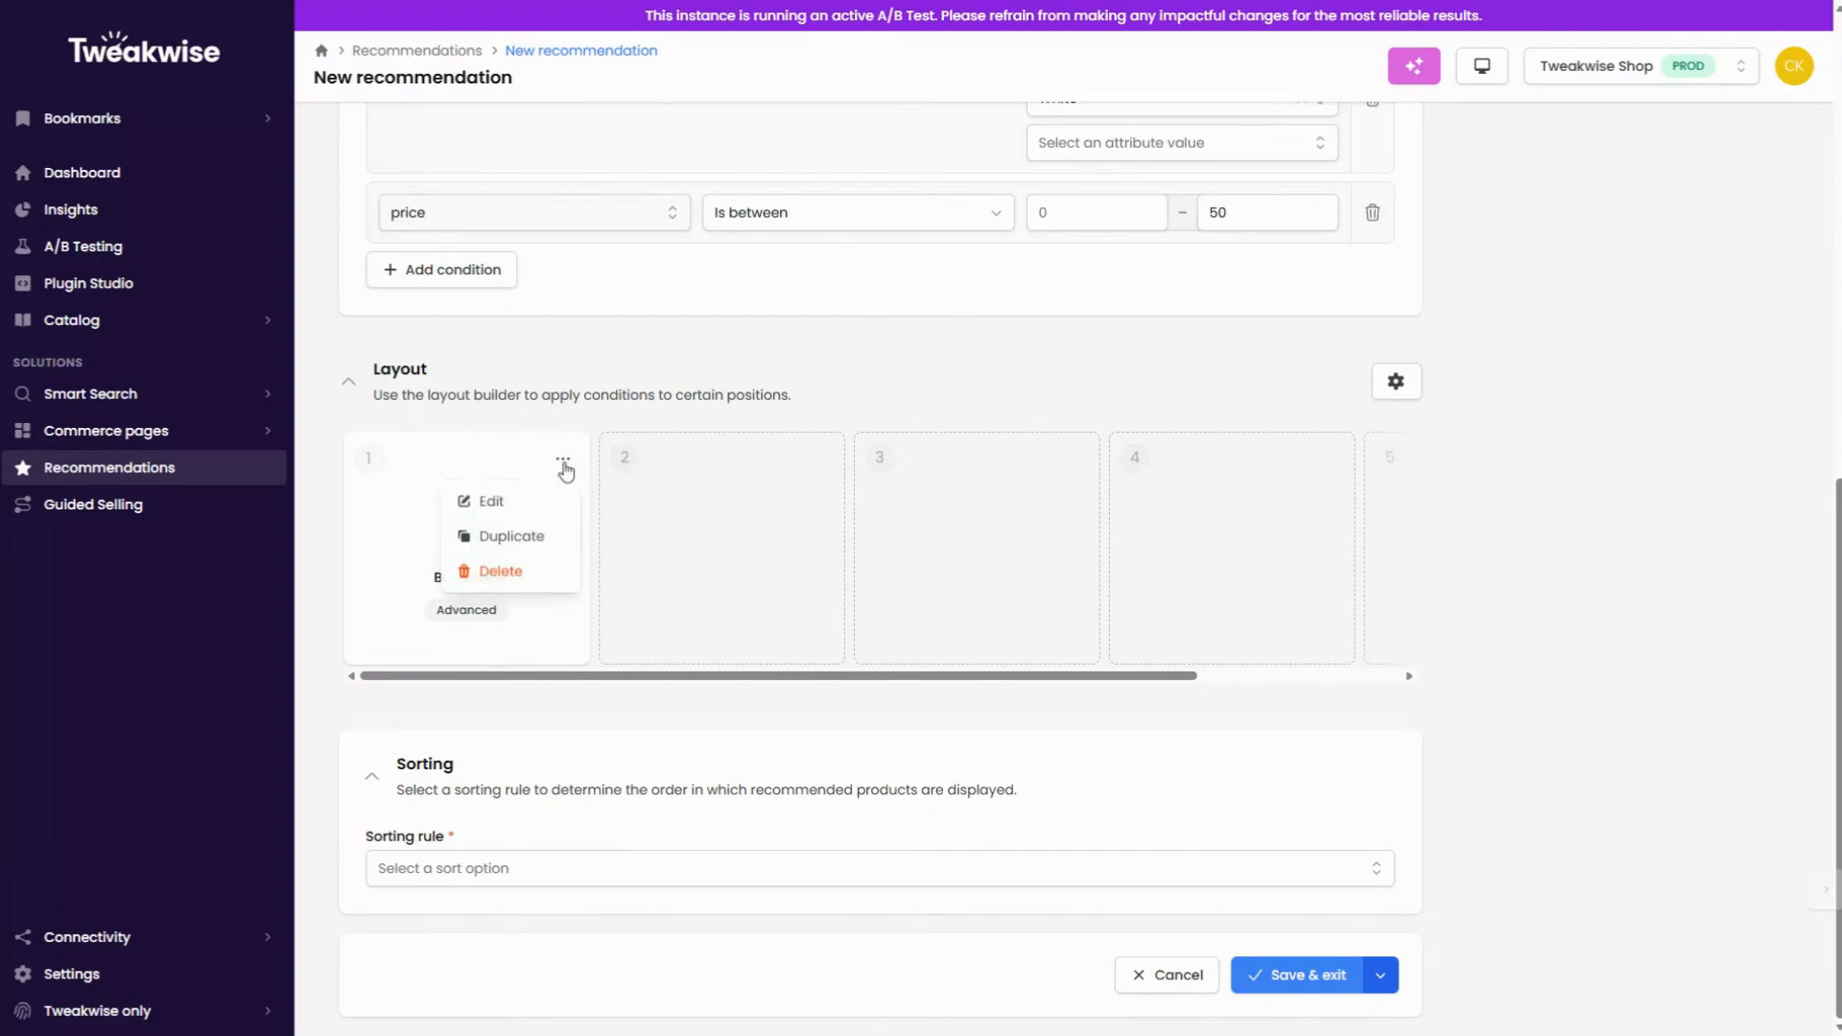
left_click(500, 572)
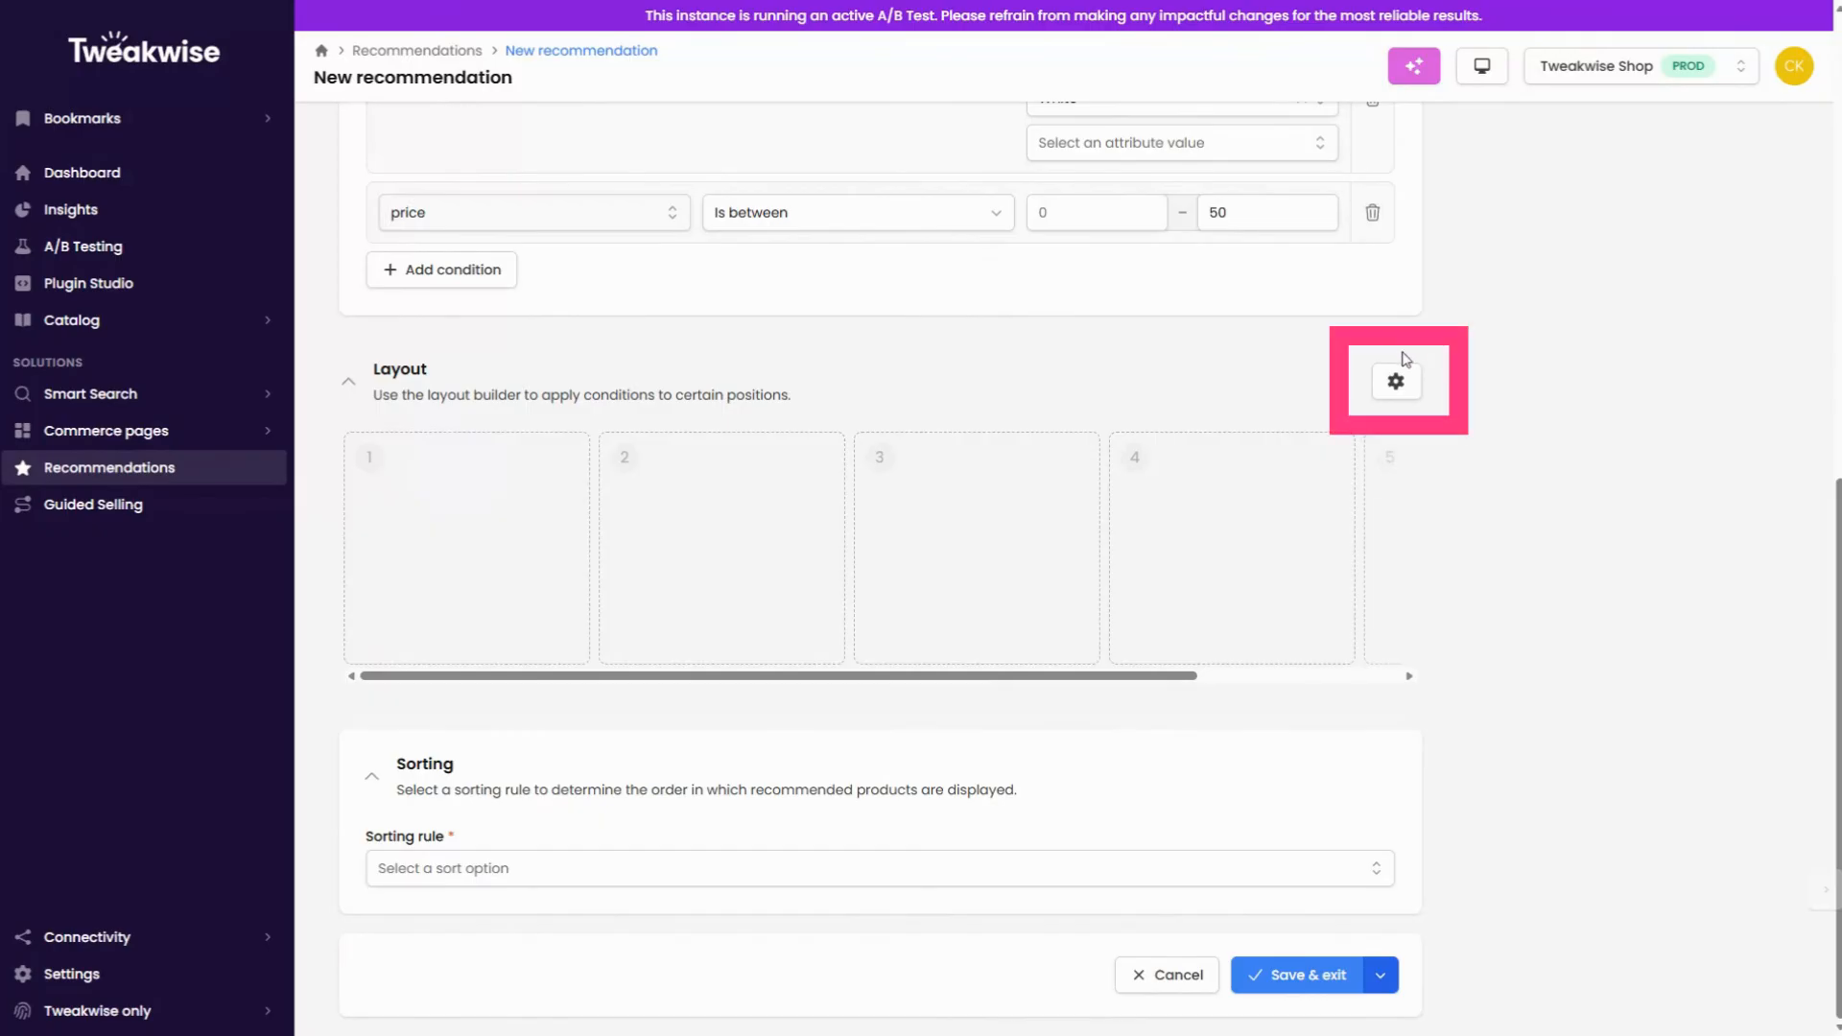
Step: Apply the Clothing builder template to the recommendation's layout
left_click(1396, 381)
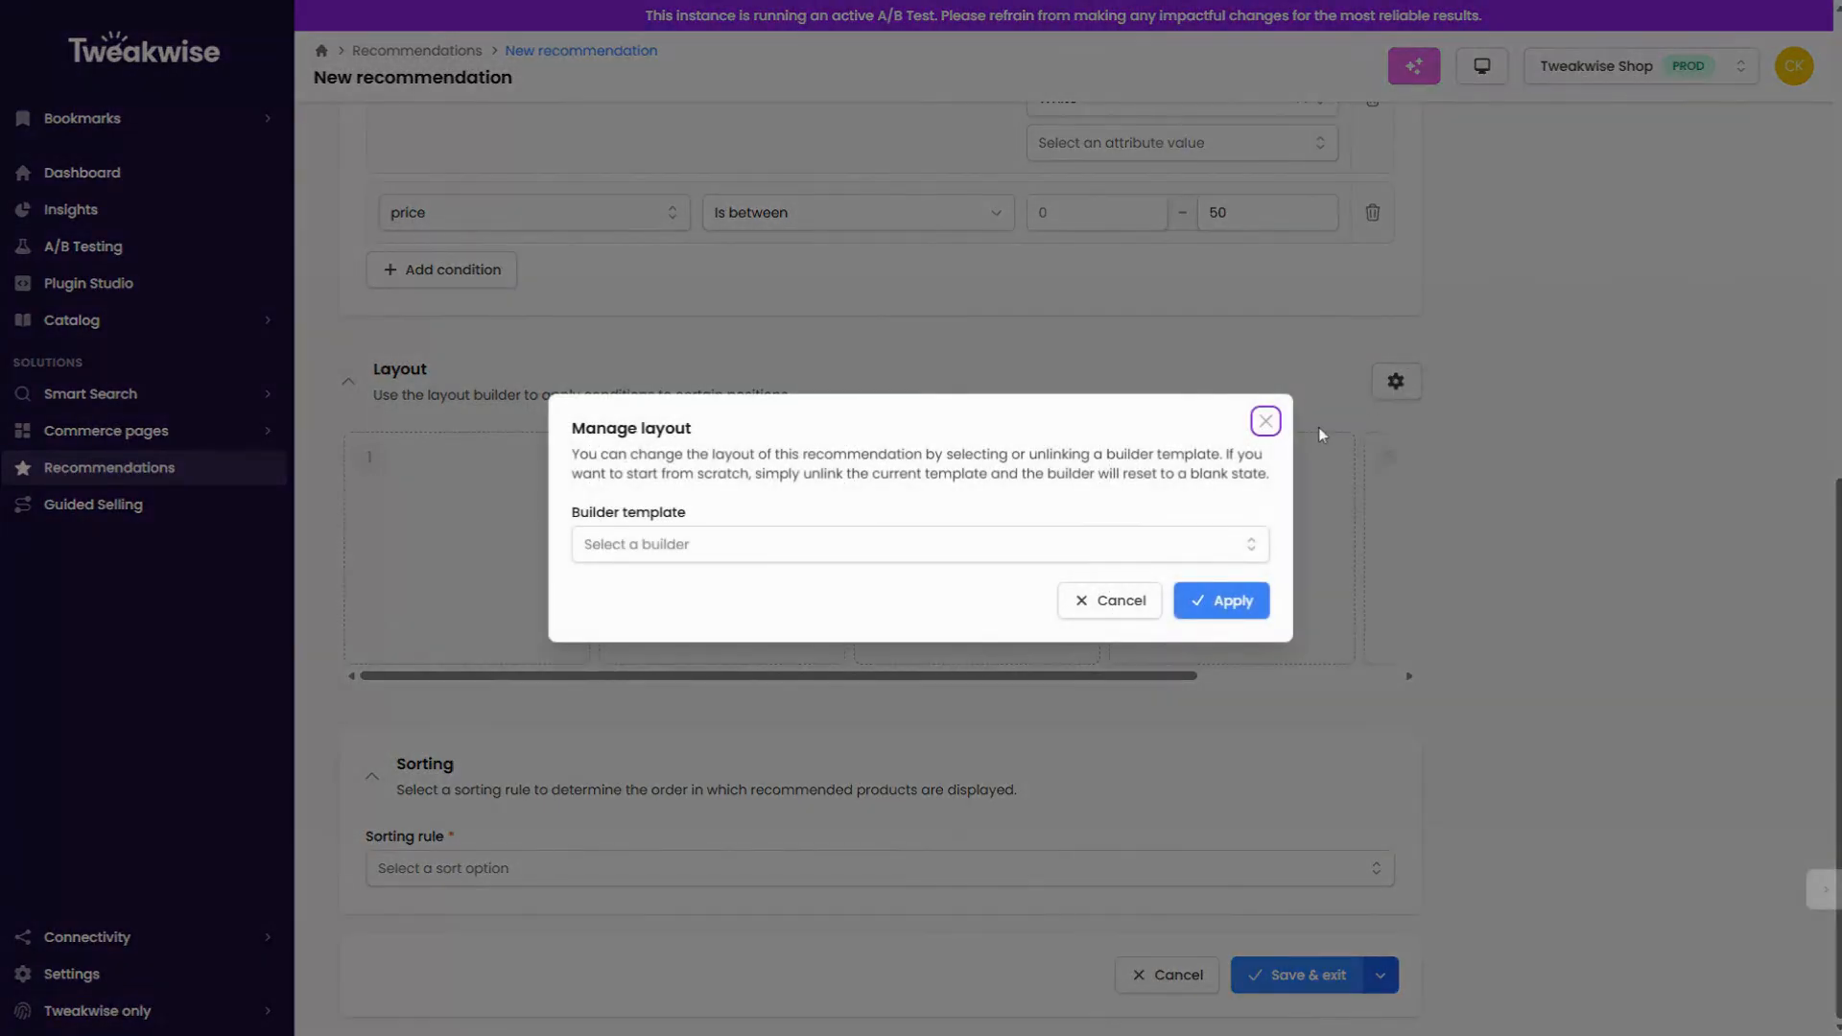
left_click(1139, 537)
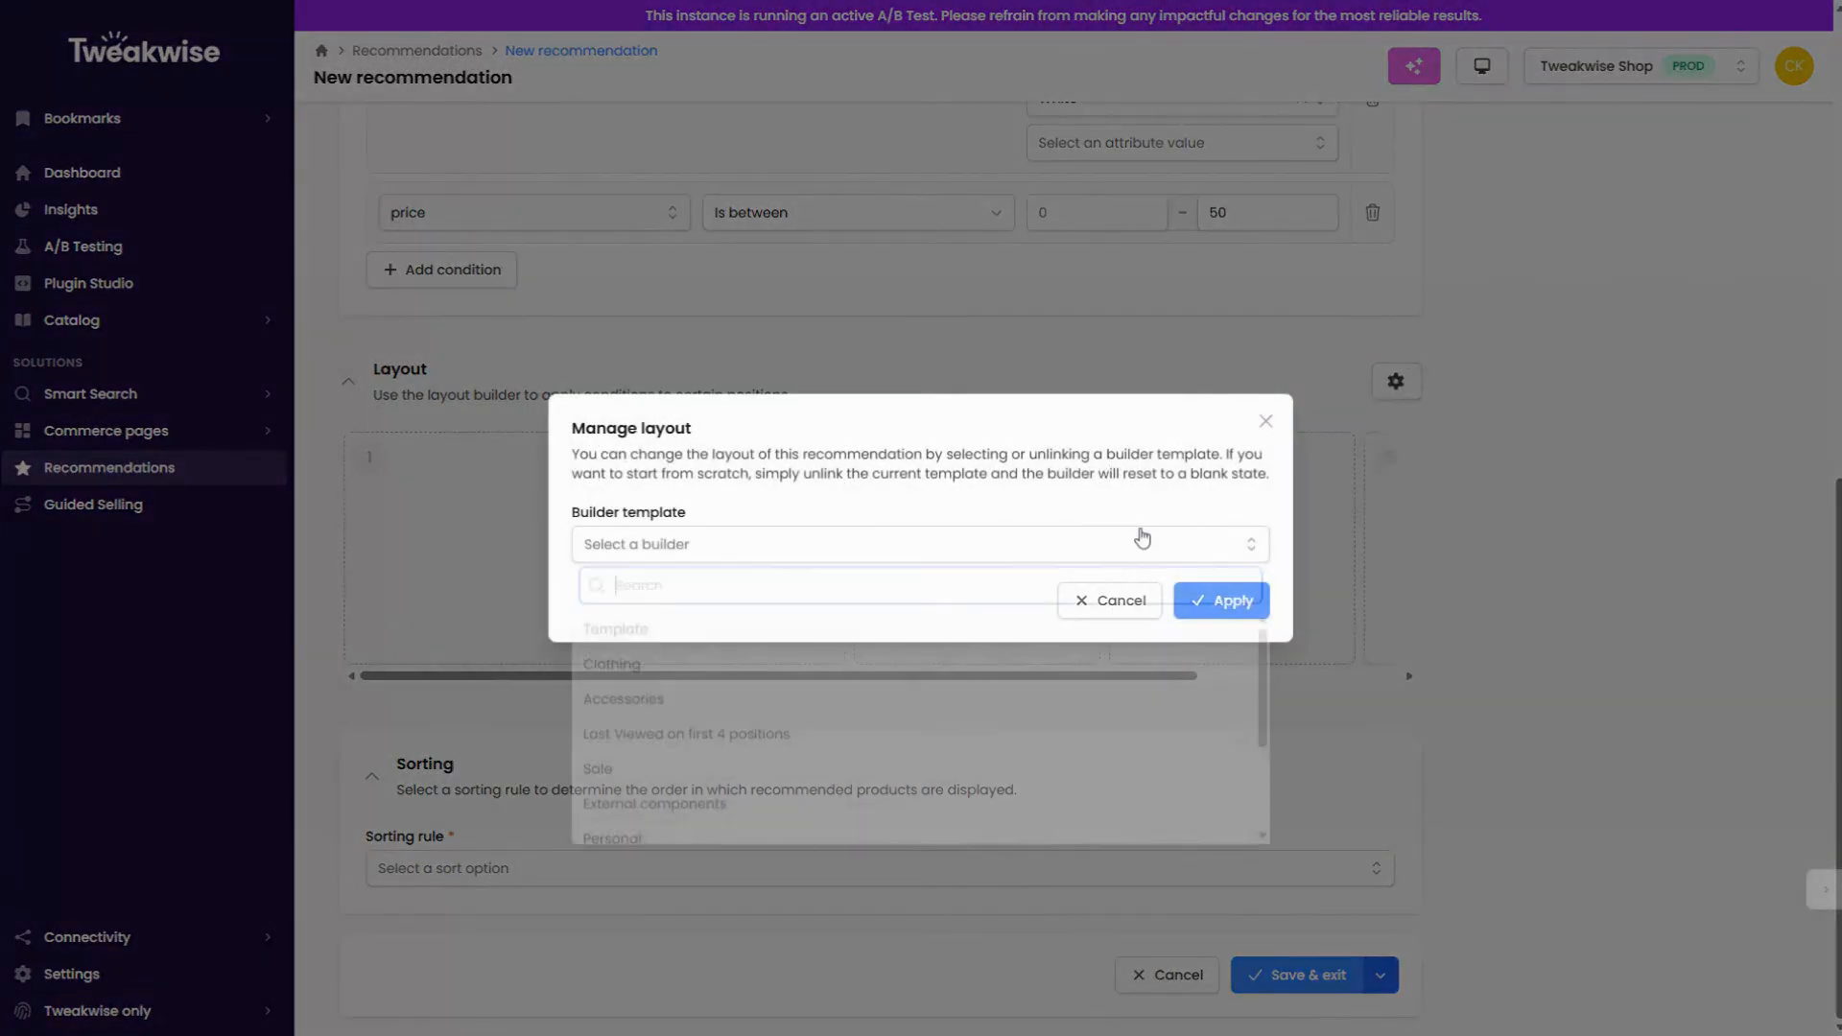
left_click(614, 669)
left_click(1264, 605)
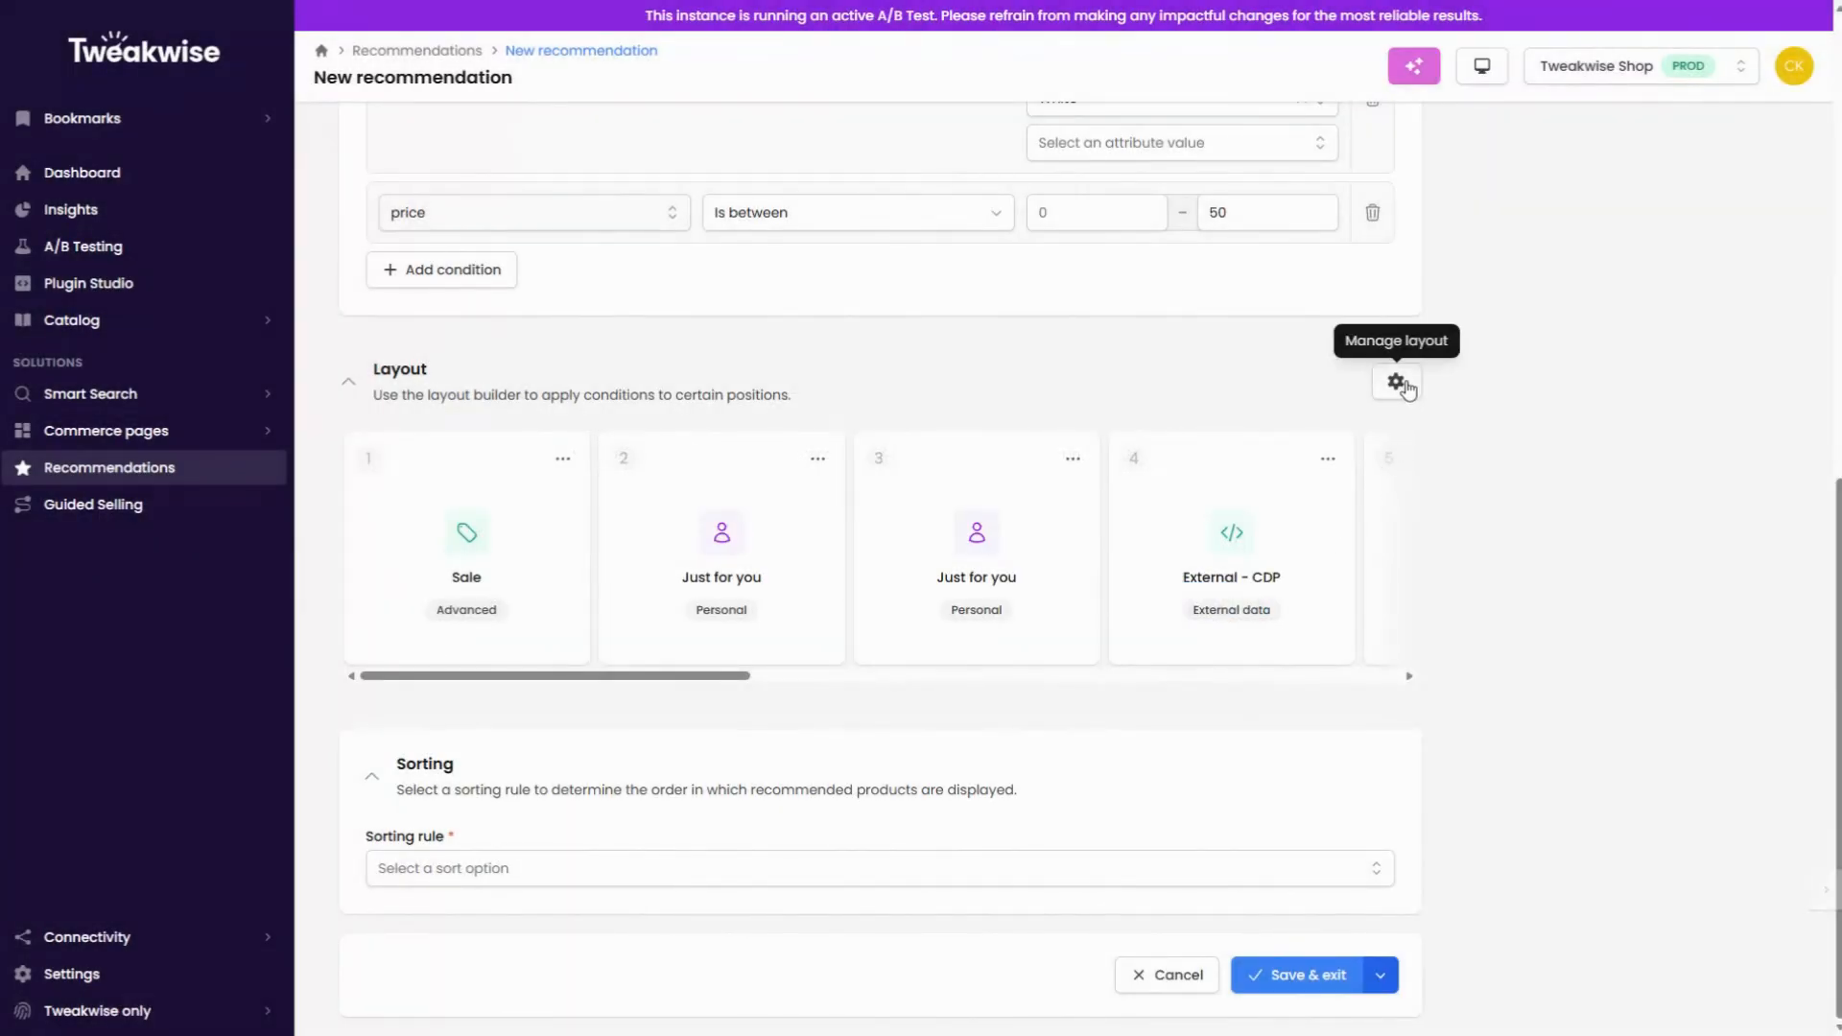
Step: Unlink the Clothing builder template to reset the layout to a blank state
left_click(1397, 382)
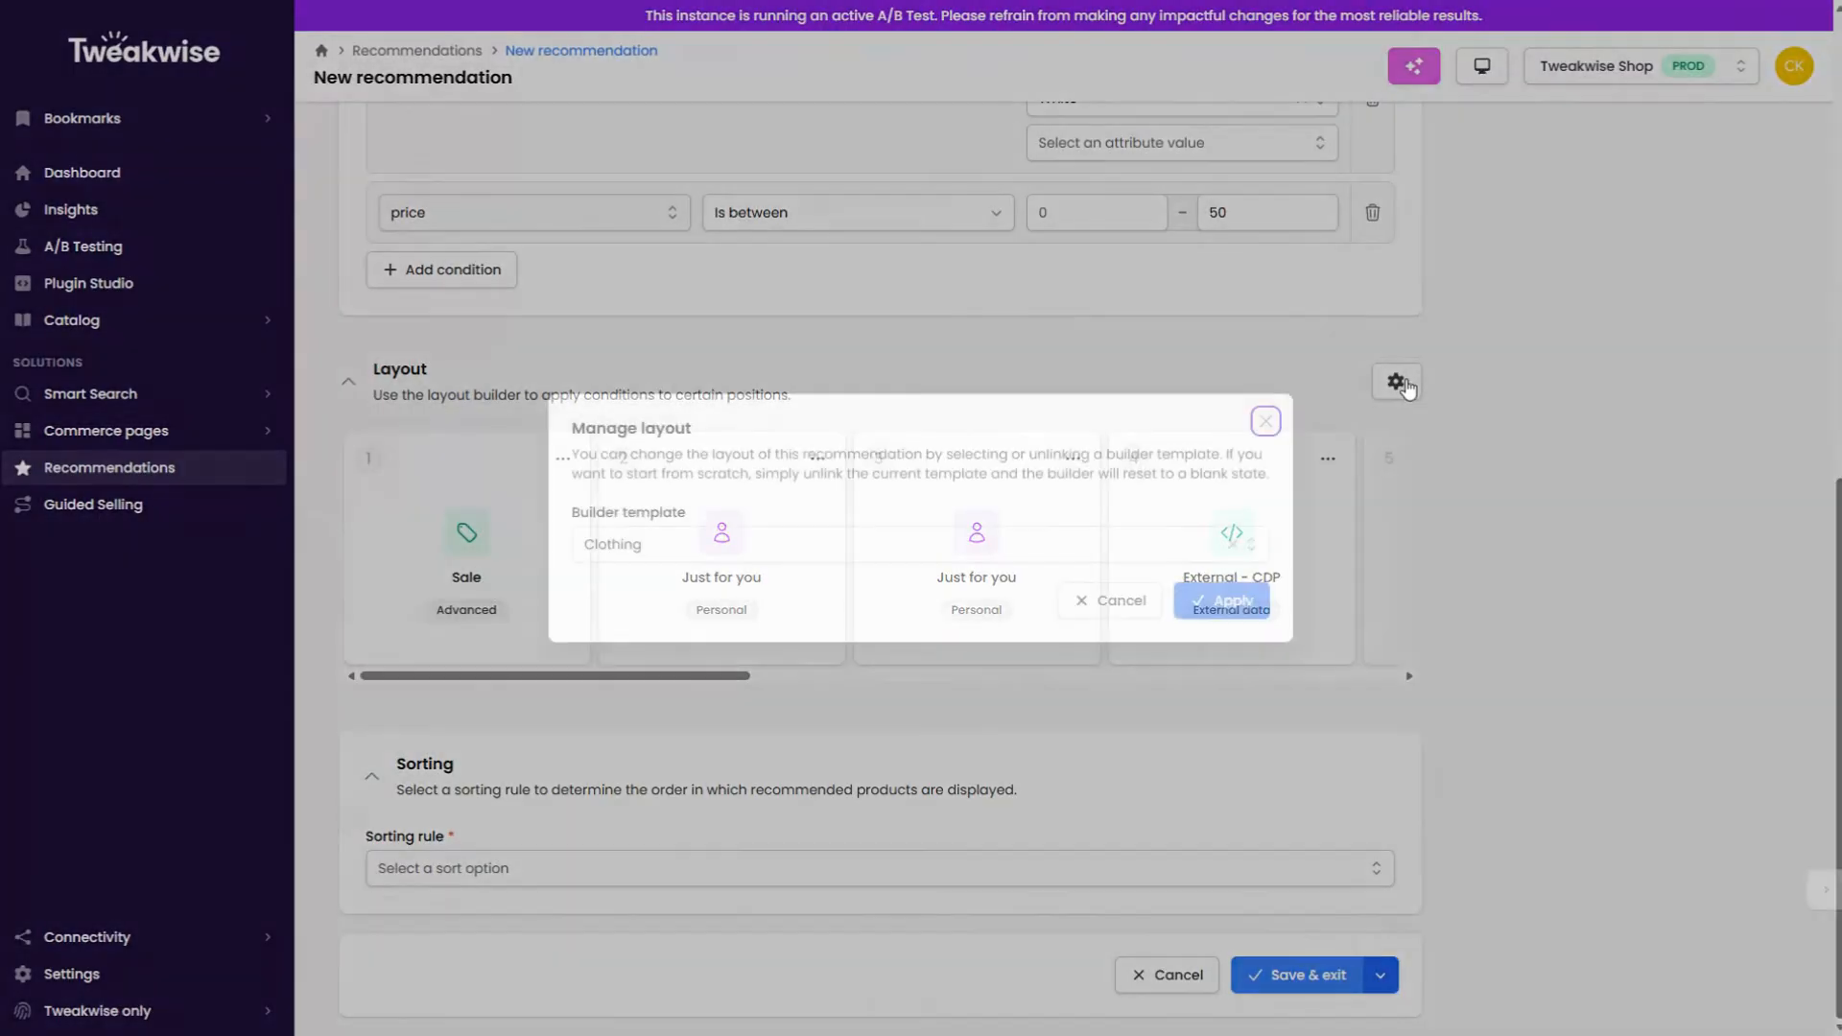
left_click(1231, 544)
left_click(1219, 605)
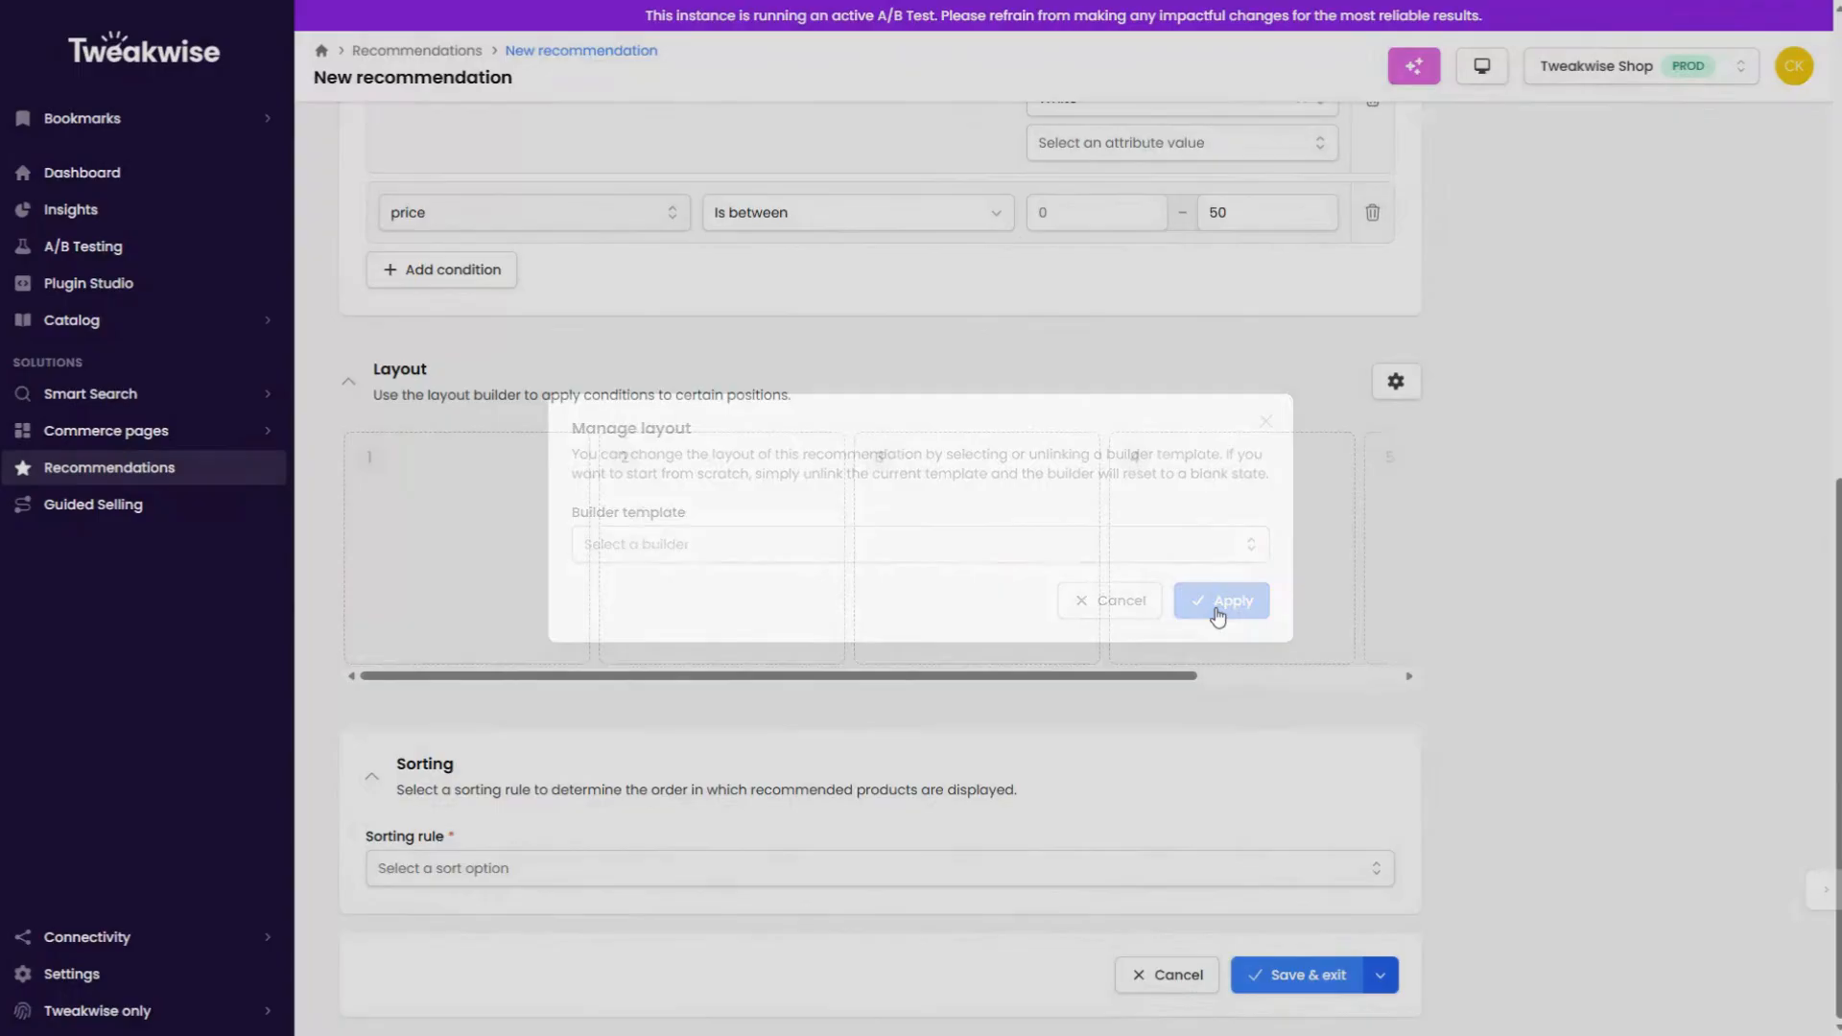
Step: Set the sorting rule to Recommended, then save the recommendation and exit
left_click(493, 871)
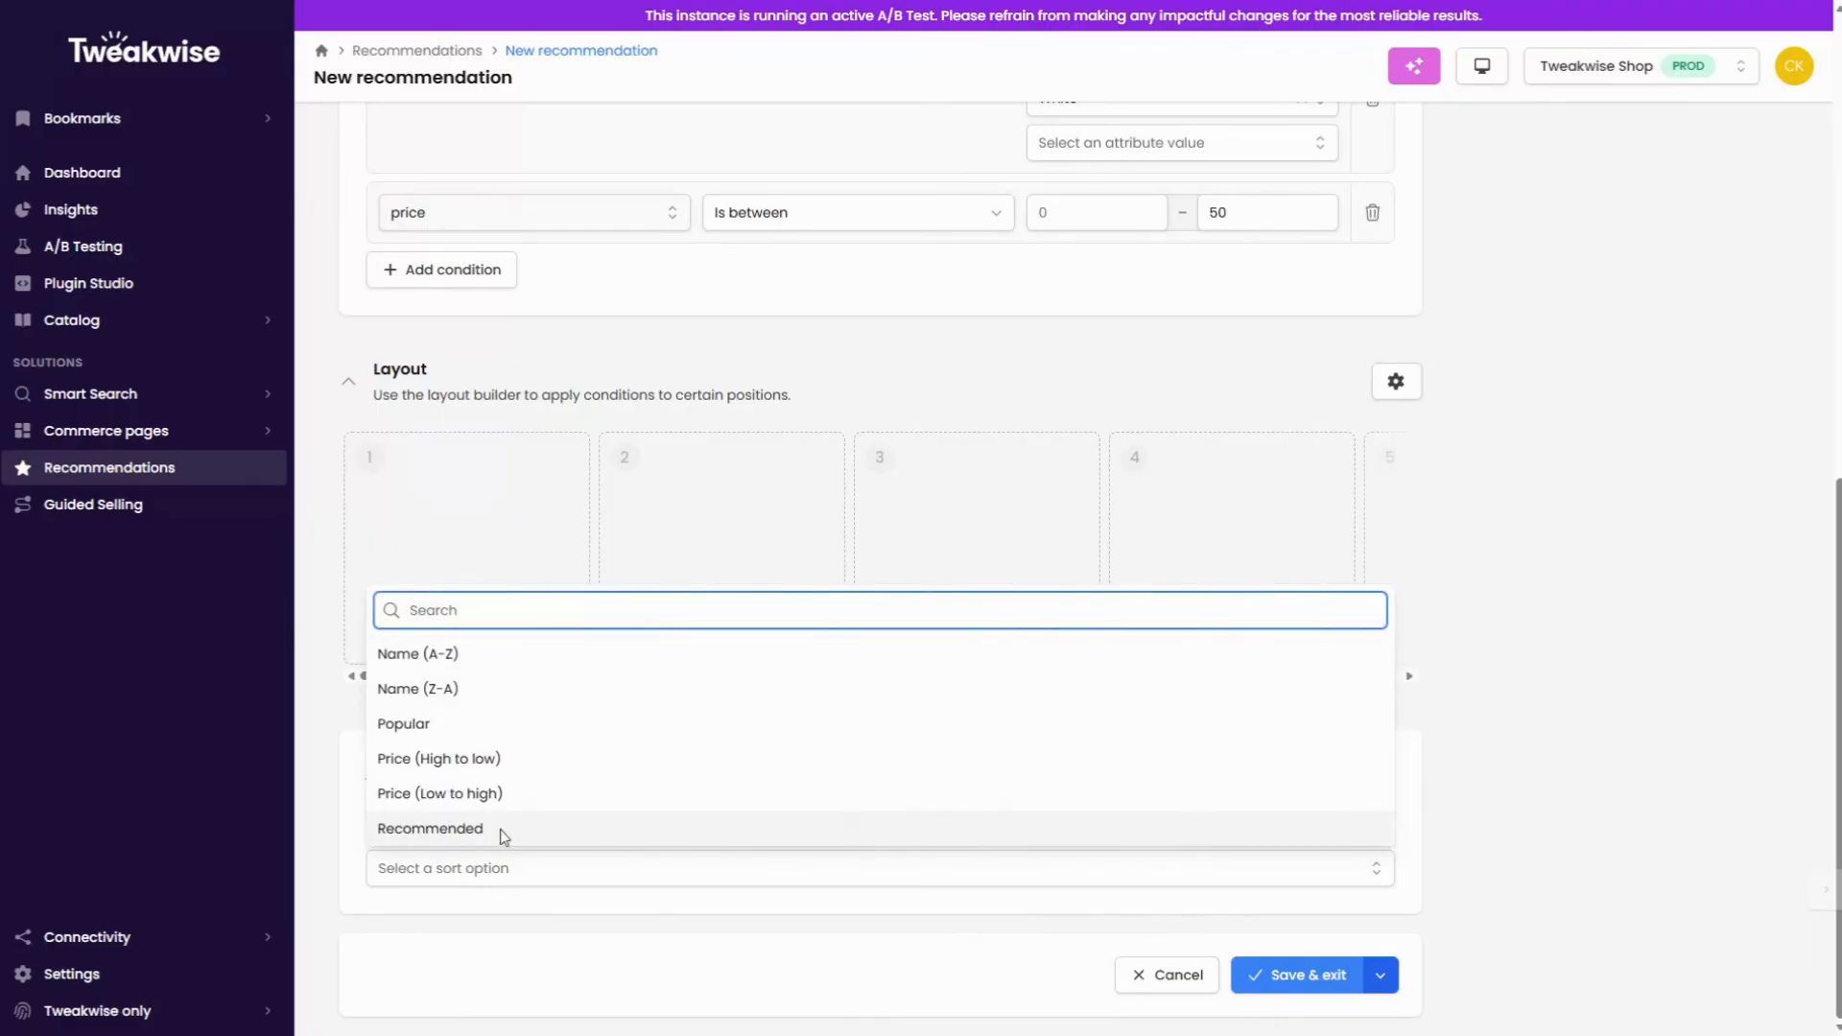
left_click(506, 829)
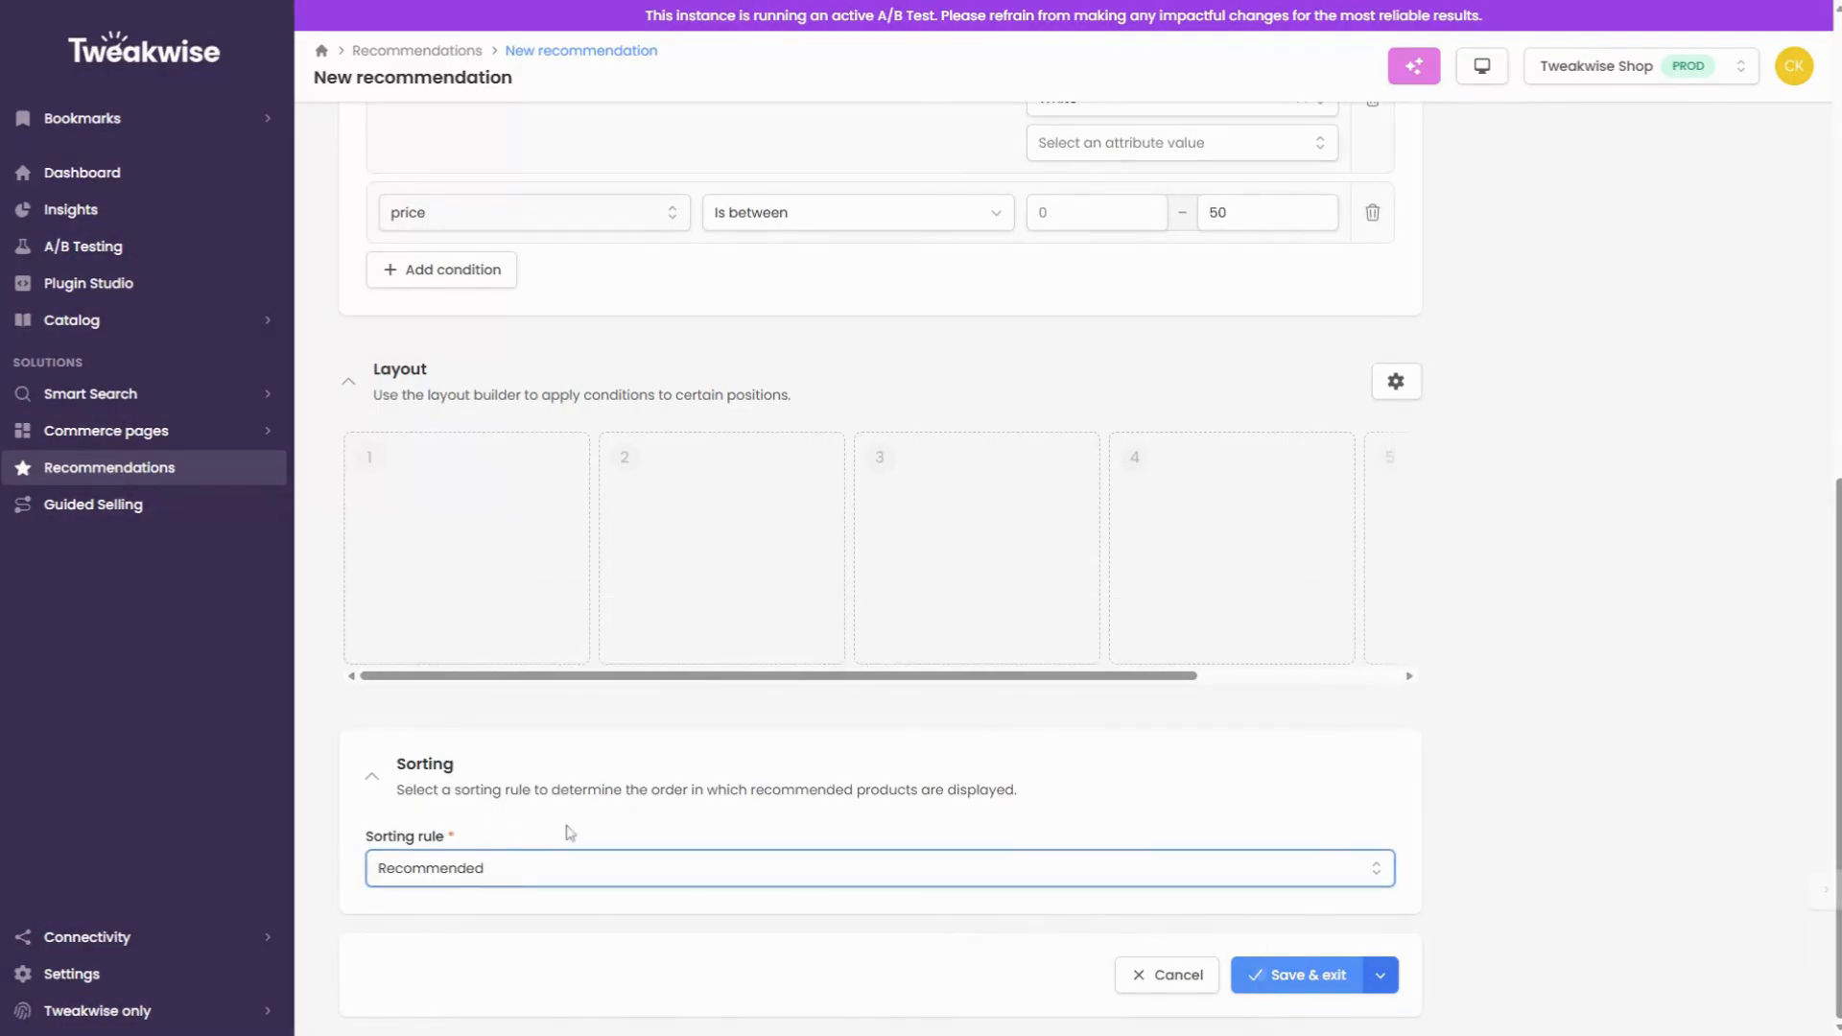
left_click(1253, 976)
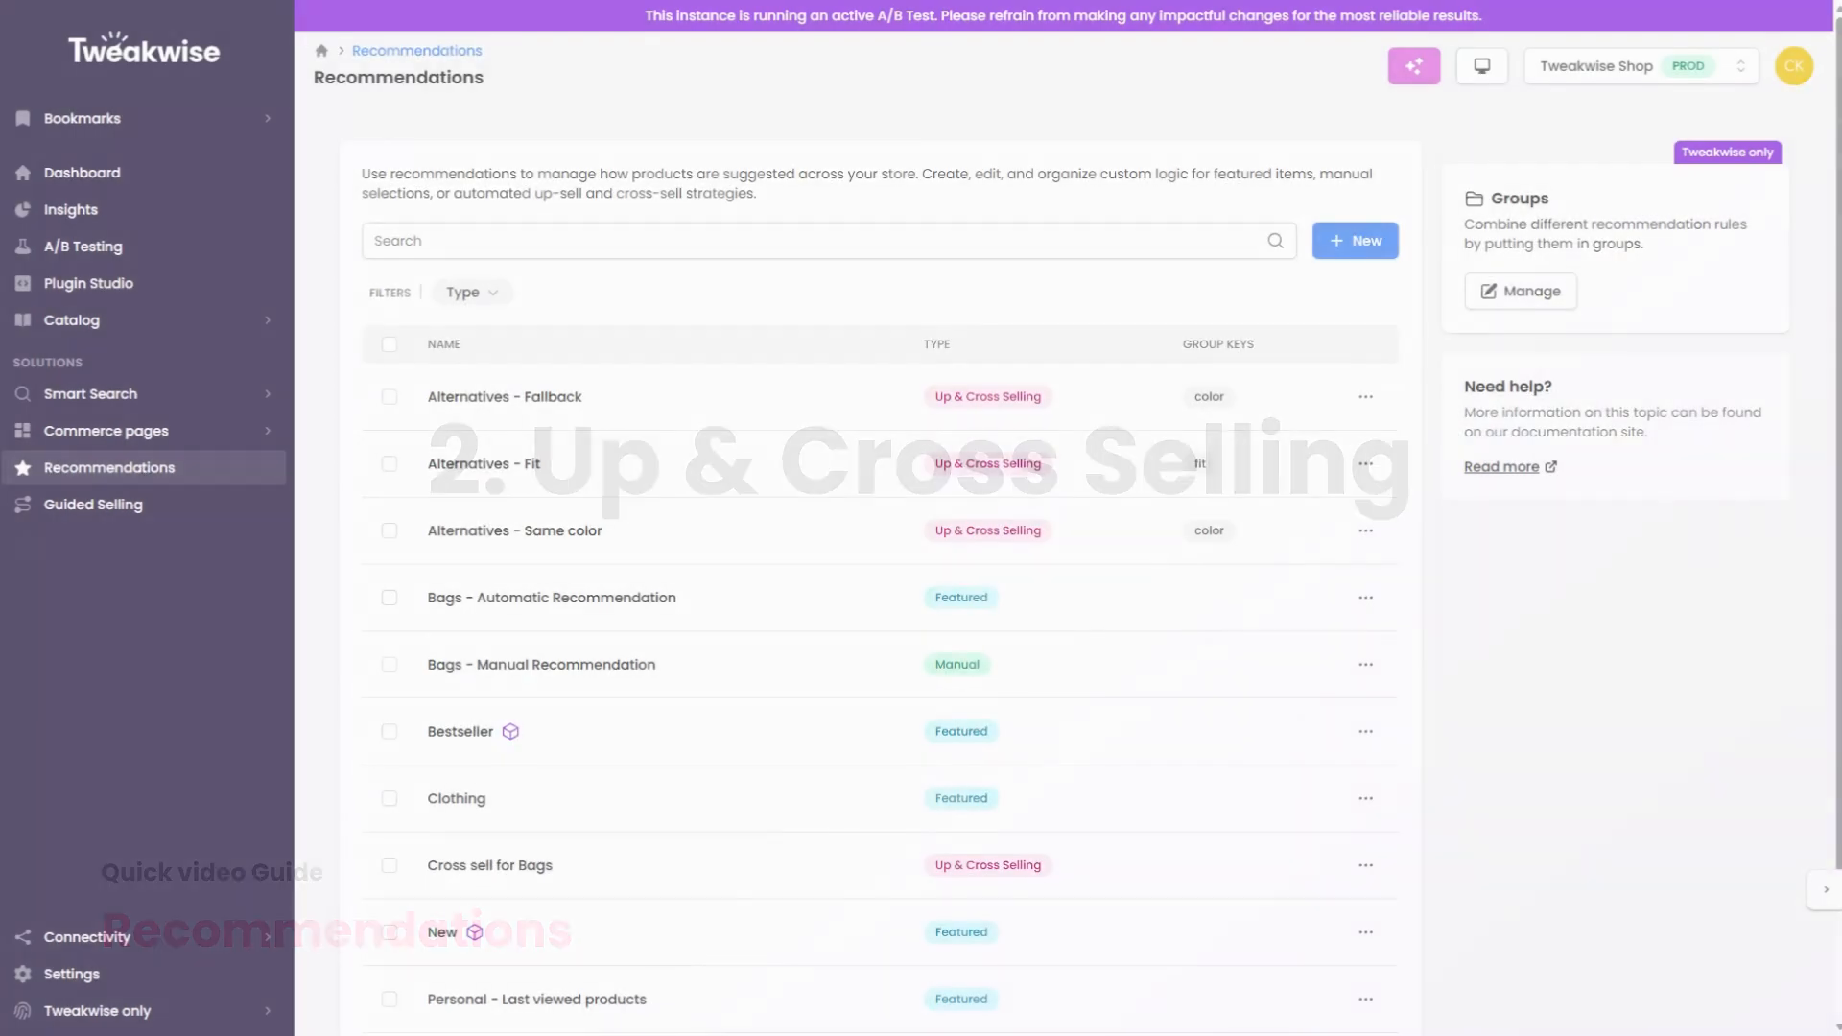
Step: Start a new Up & Cross Selling recommendation named "Accessoires to clothes" with 5 results
left_click(1353, 239)
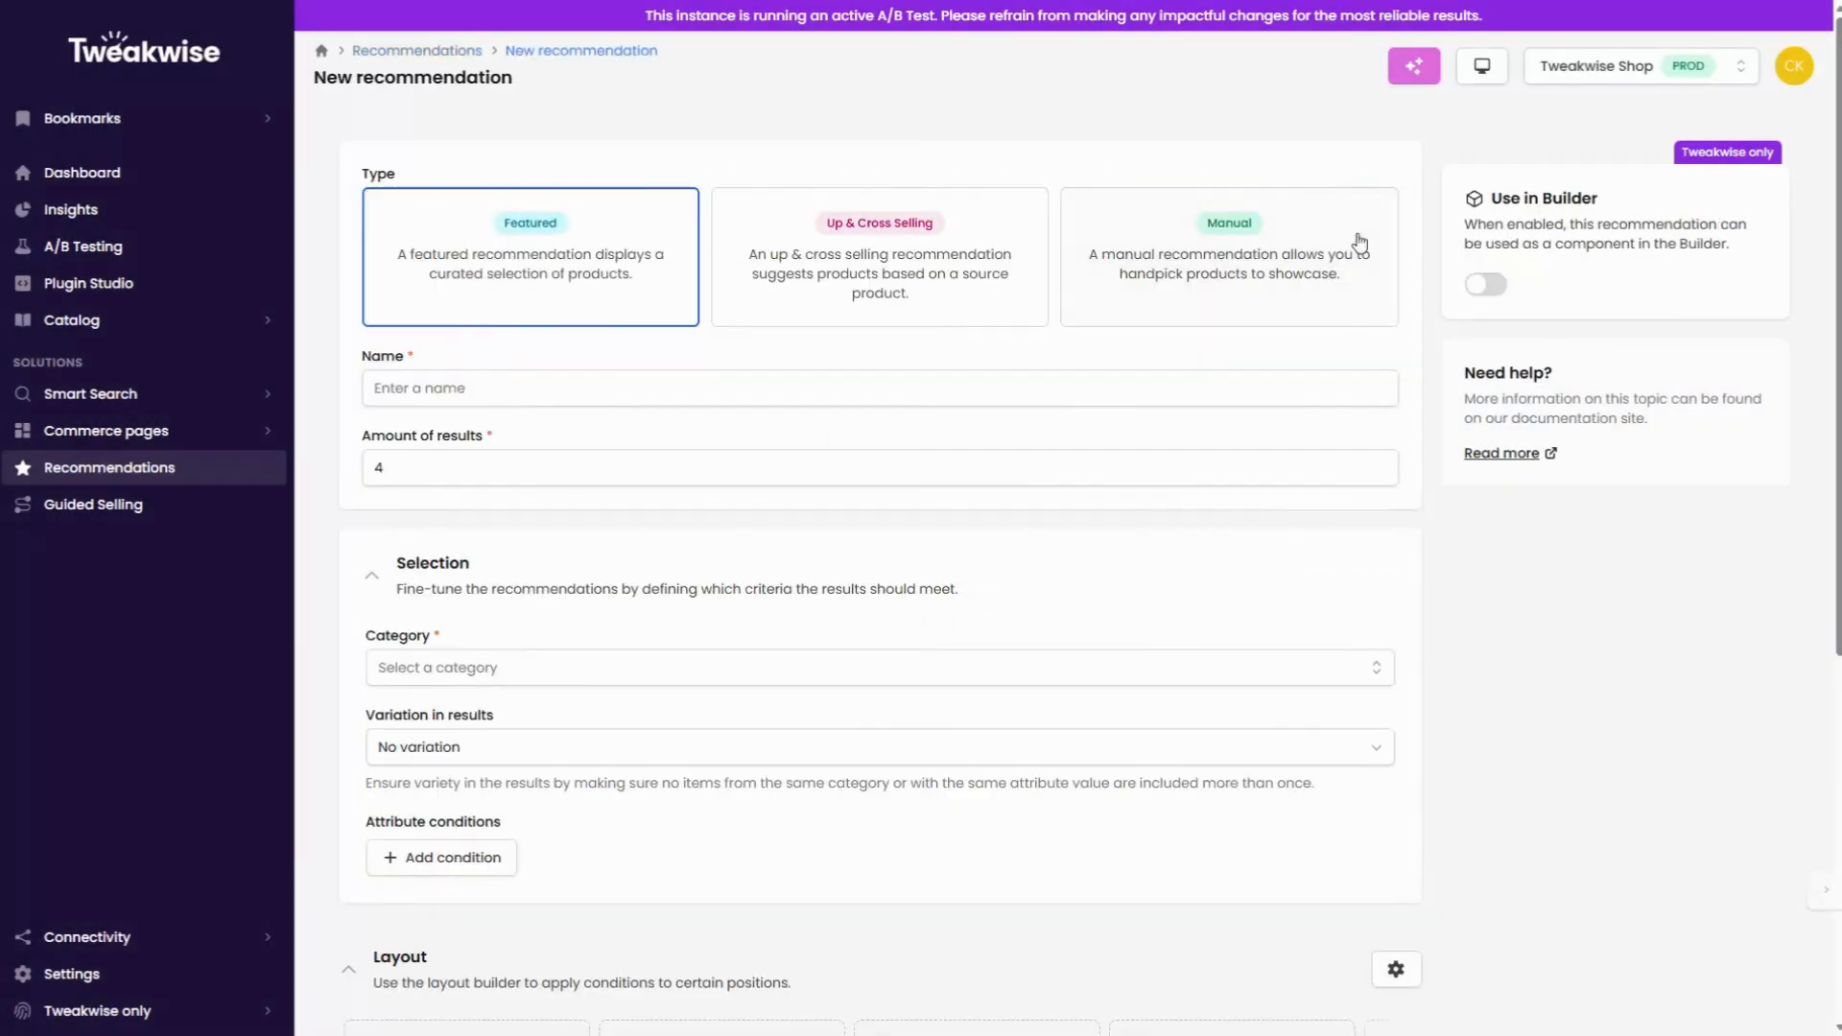
left_click(828, 224)
left_click(527, 386)
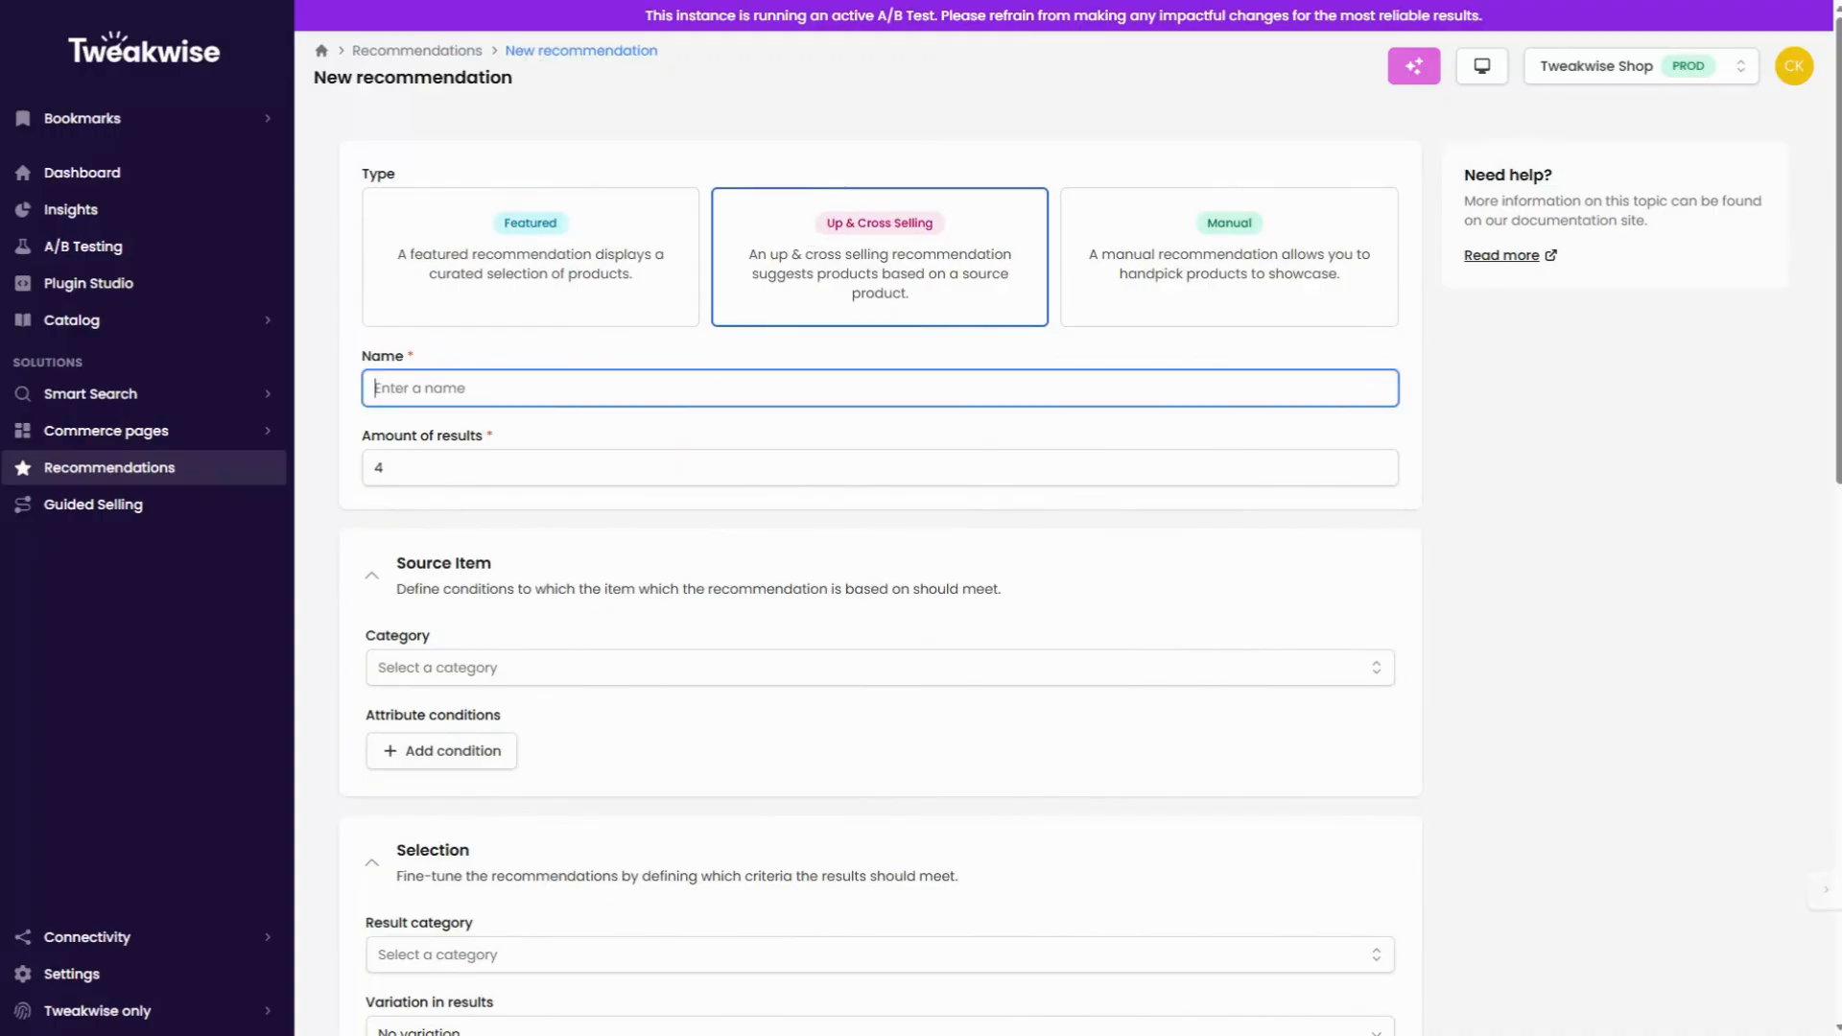
type("Accessoires to clothes")
key("Tab")
type("5")
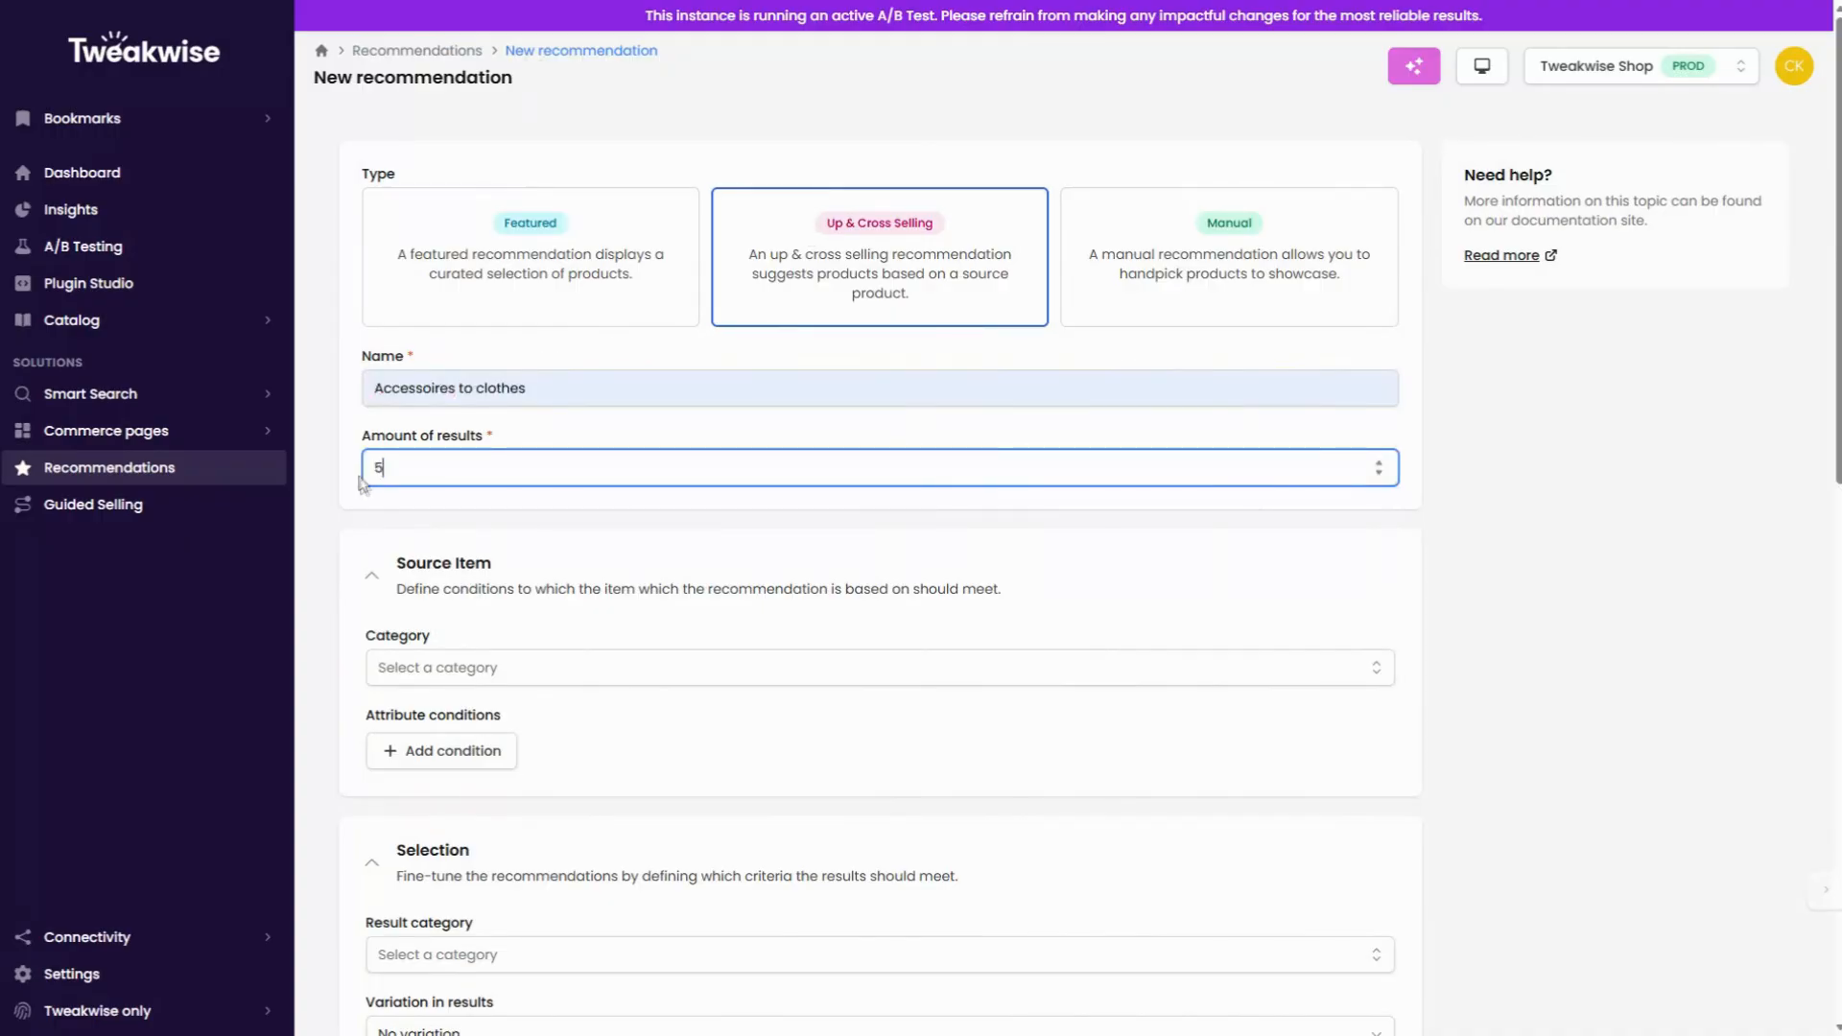
left_click(331, 519)
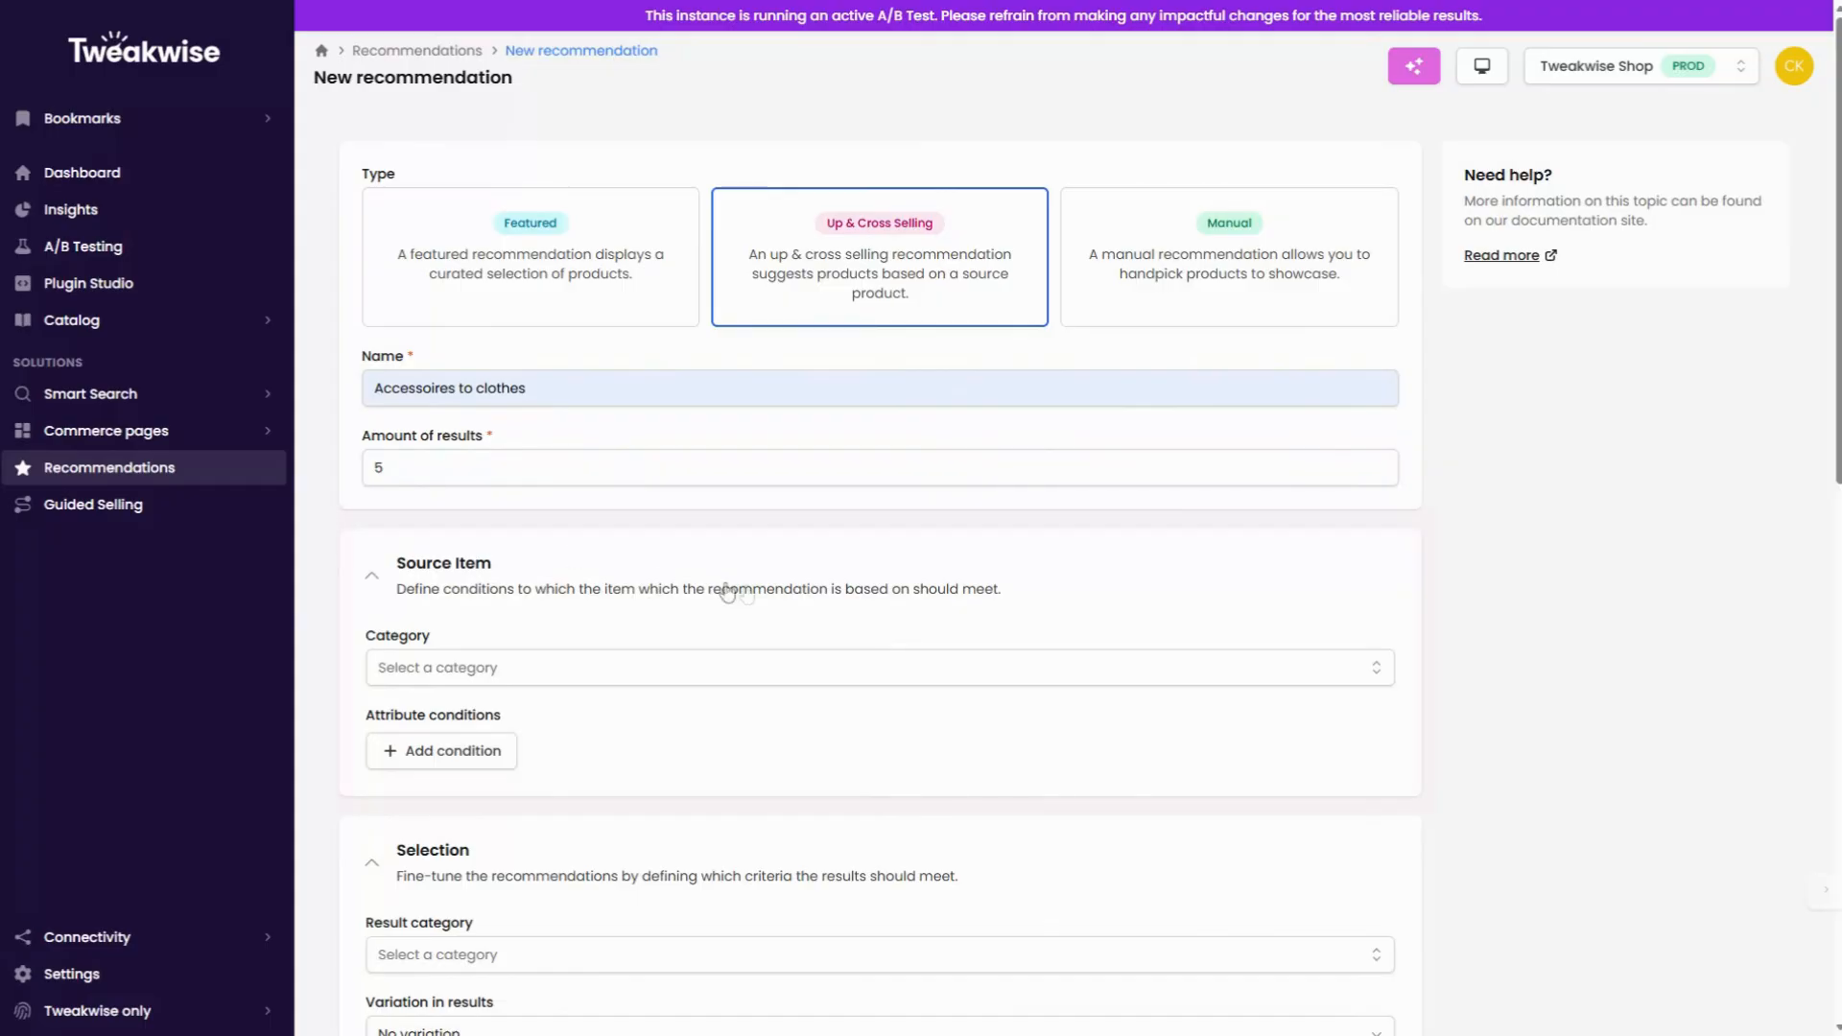
Step: Set the source item category to Clothing and add the source condition ae-brand is one of Tweakwise
left_click(782, 674)
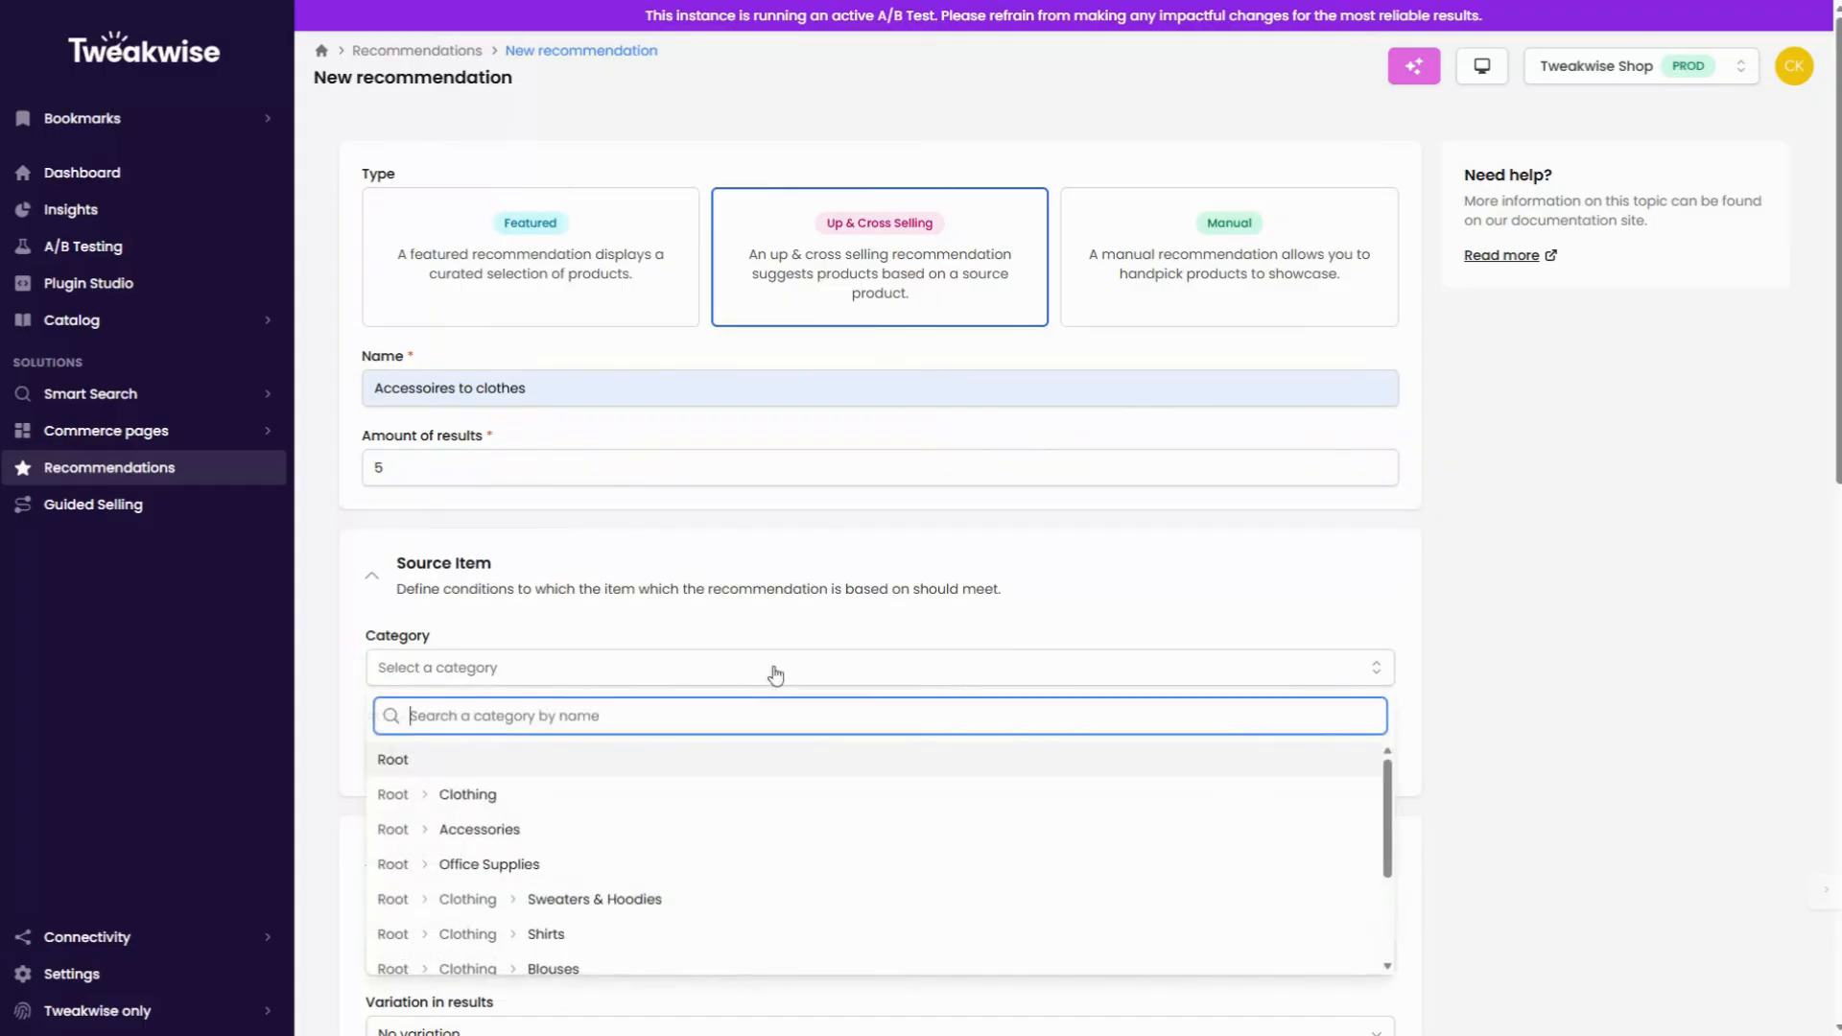
left_click(448, 802)
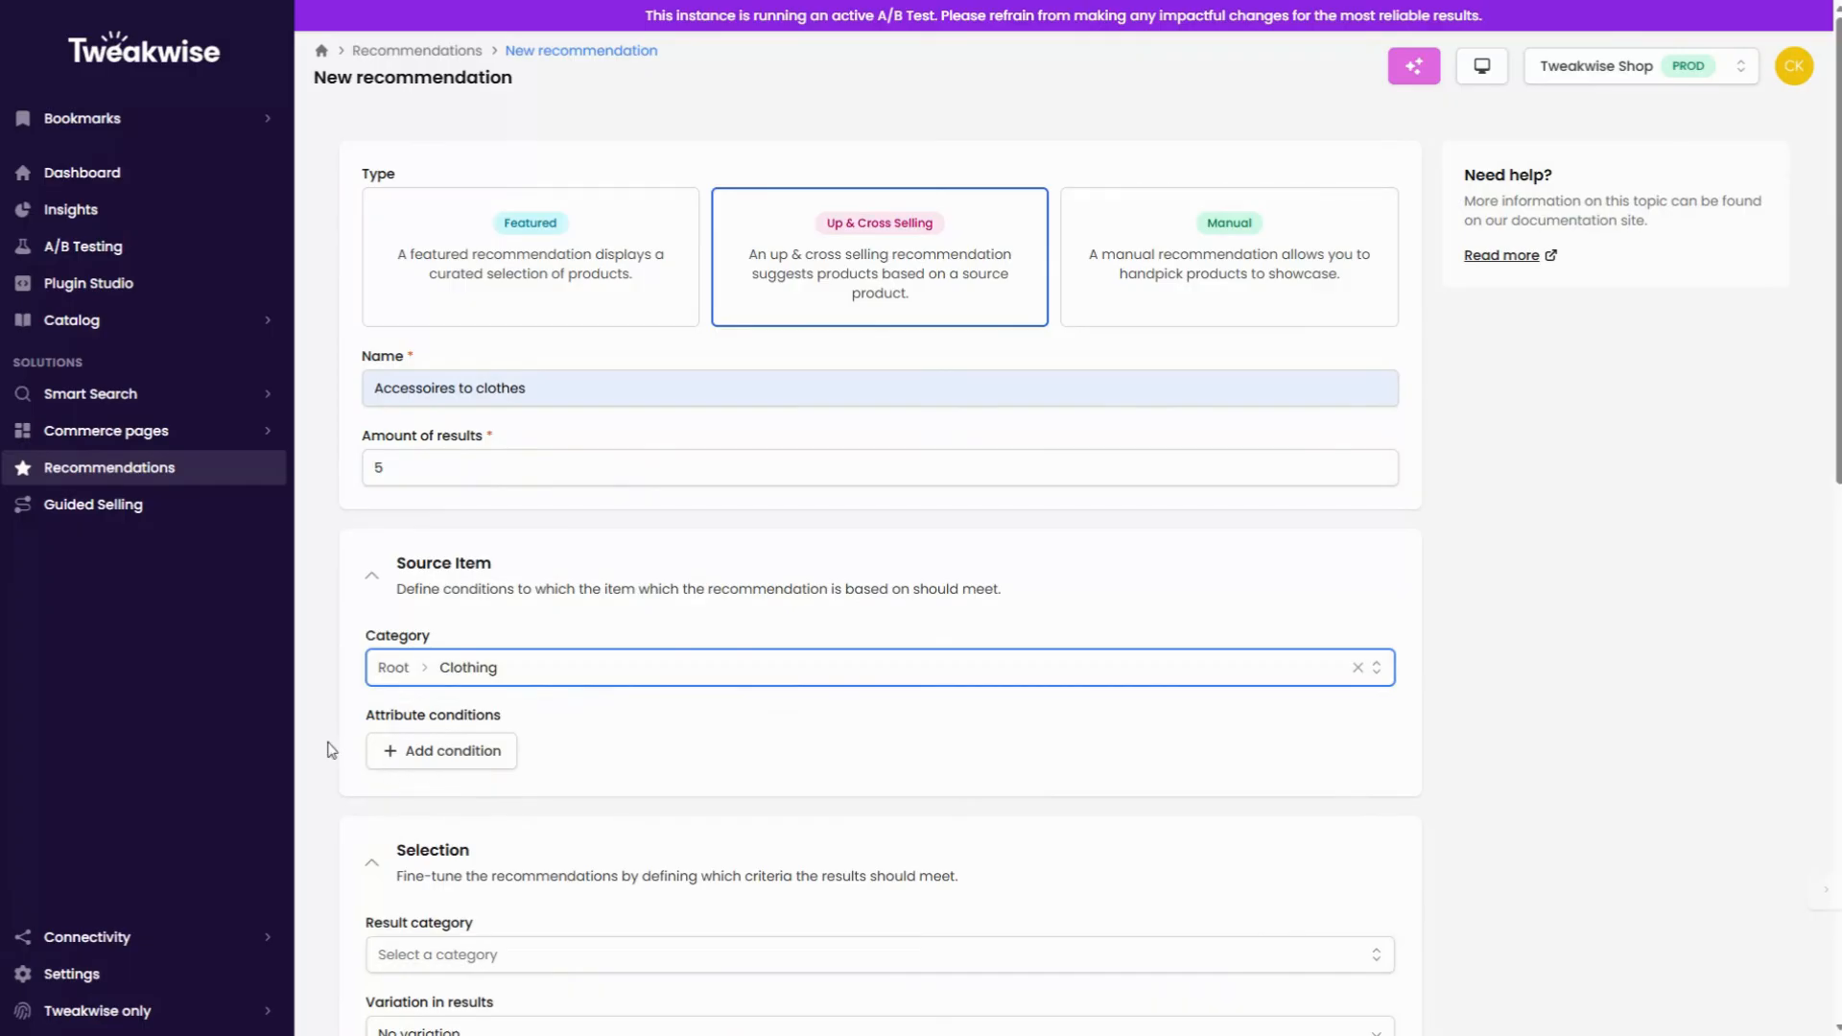
left_click(396, 754)
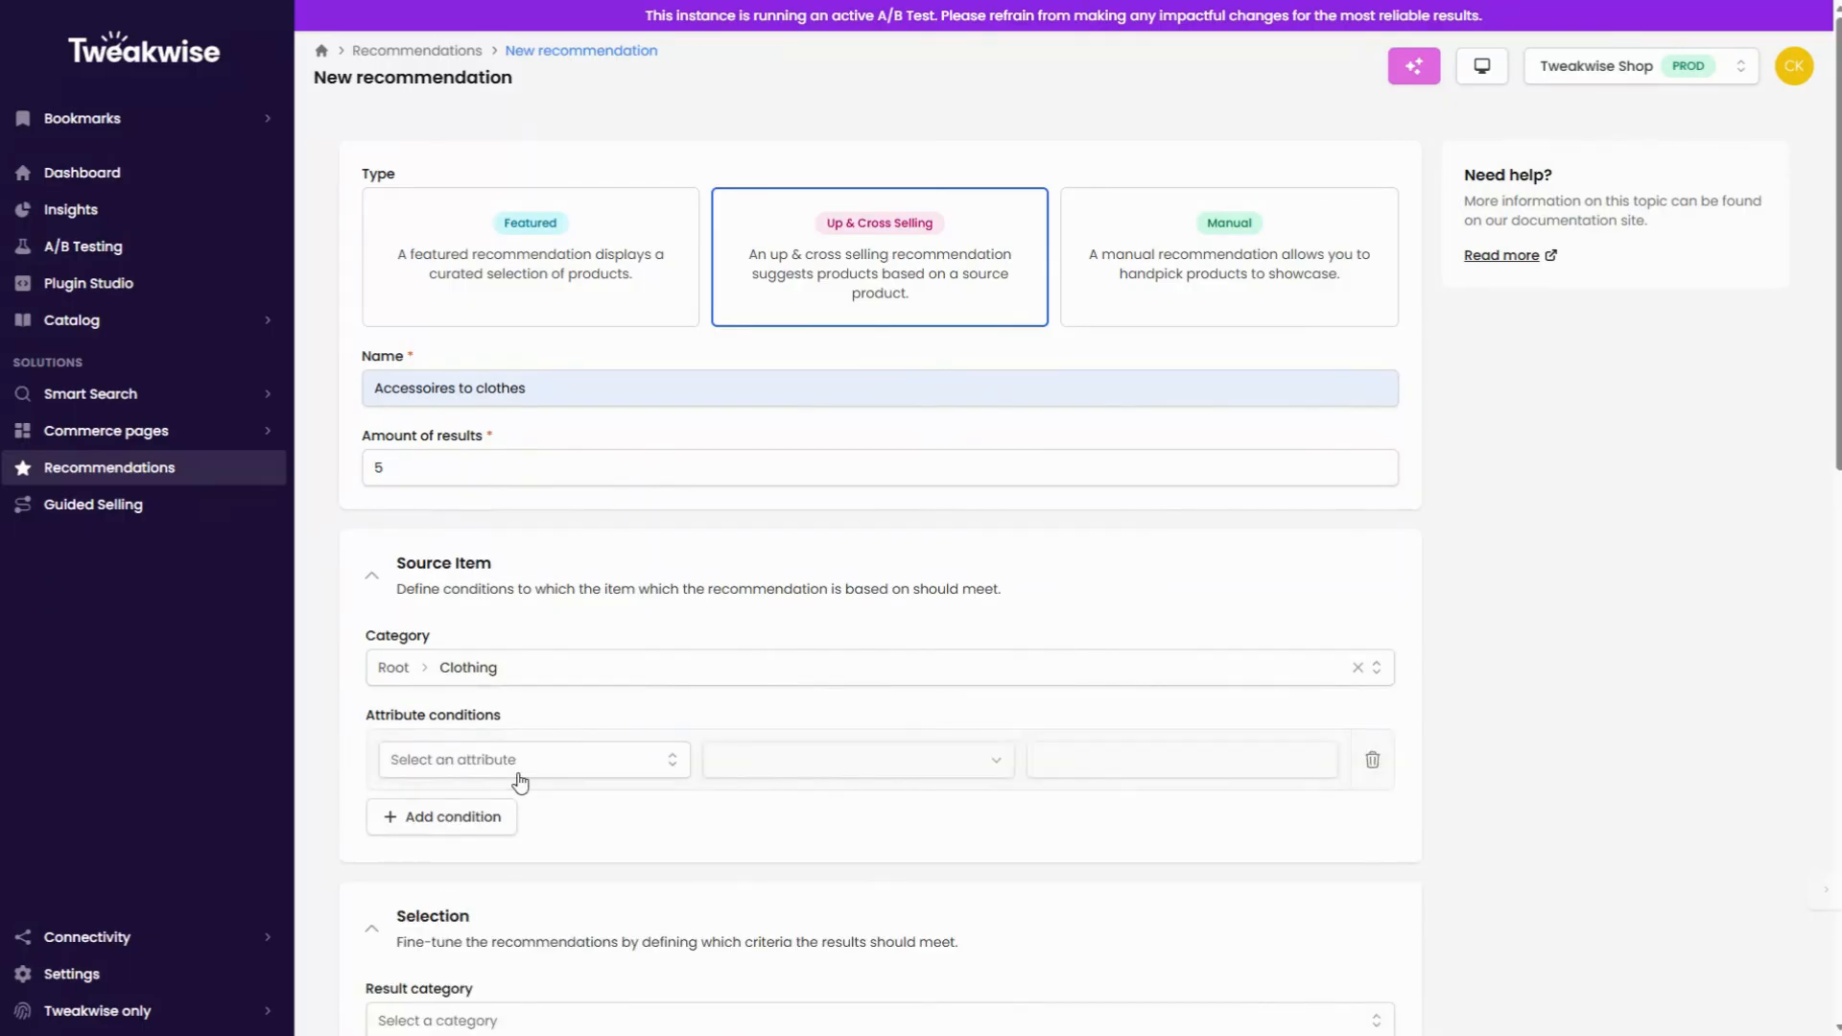
left_click(518, 773)
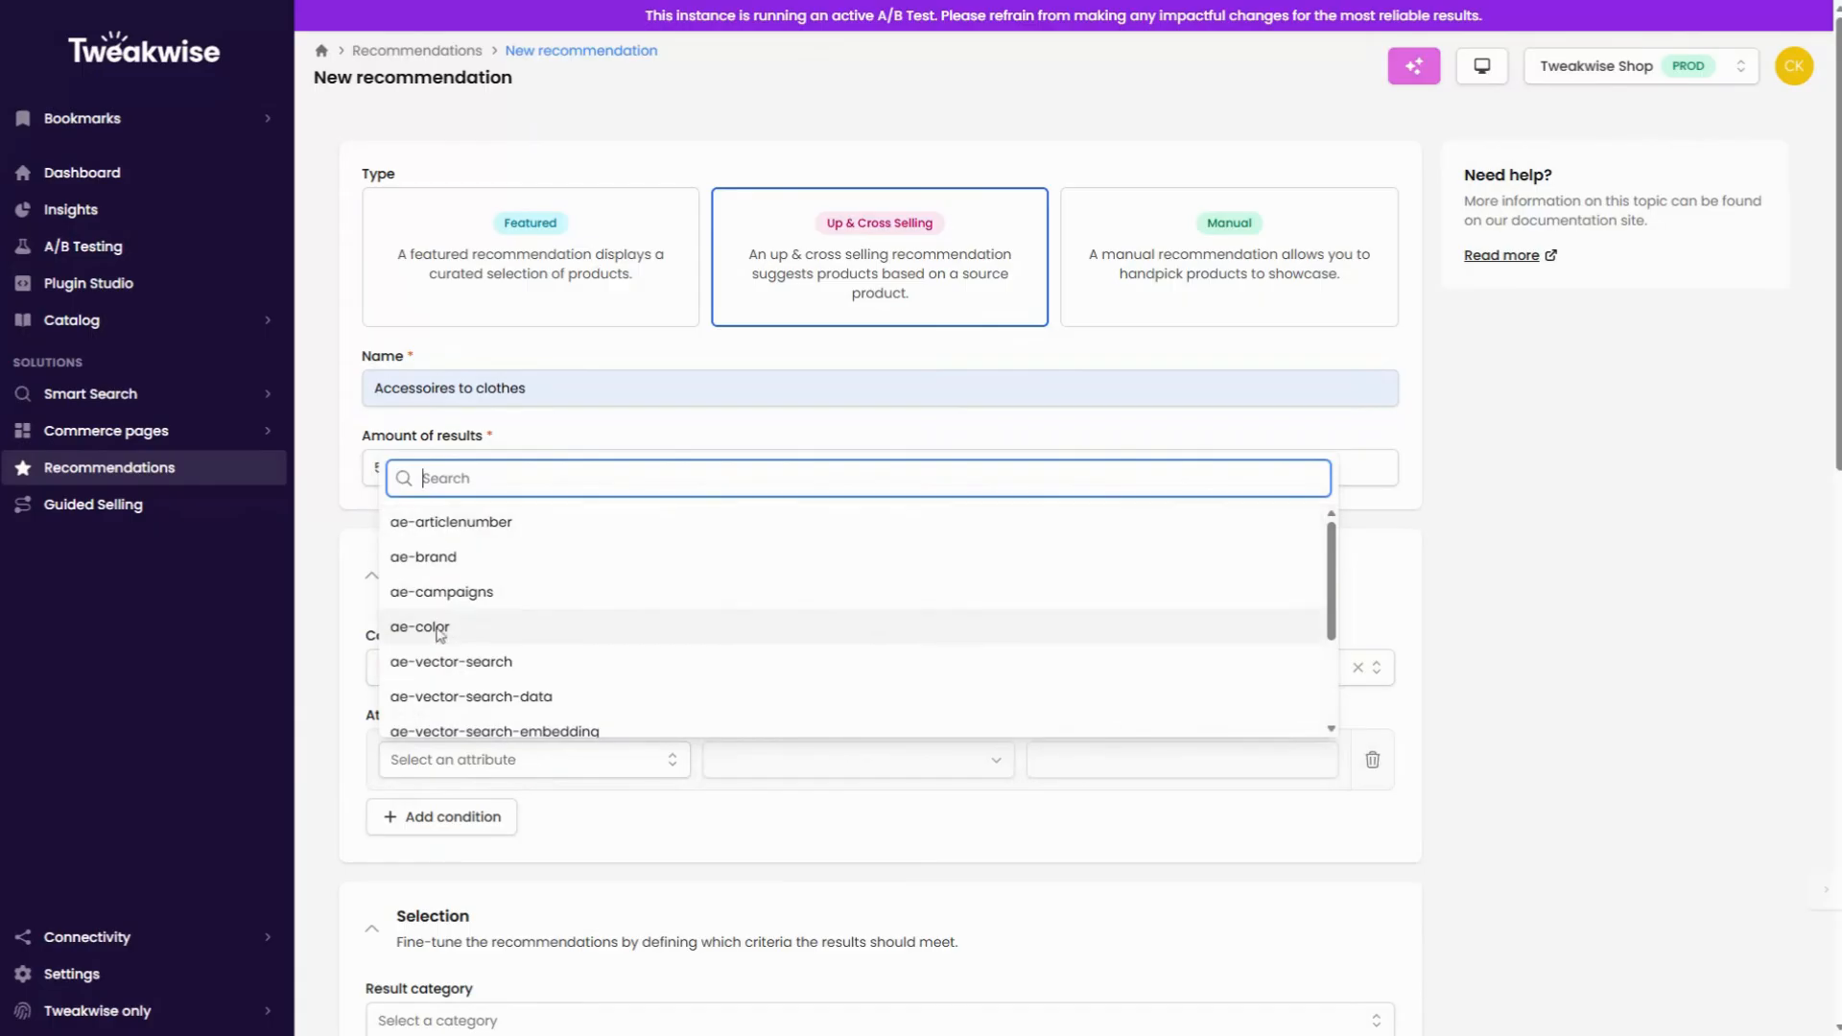
left_click(429, 558)
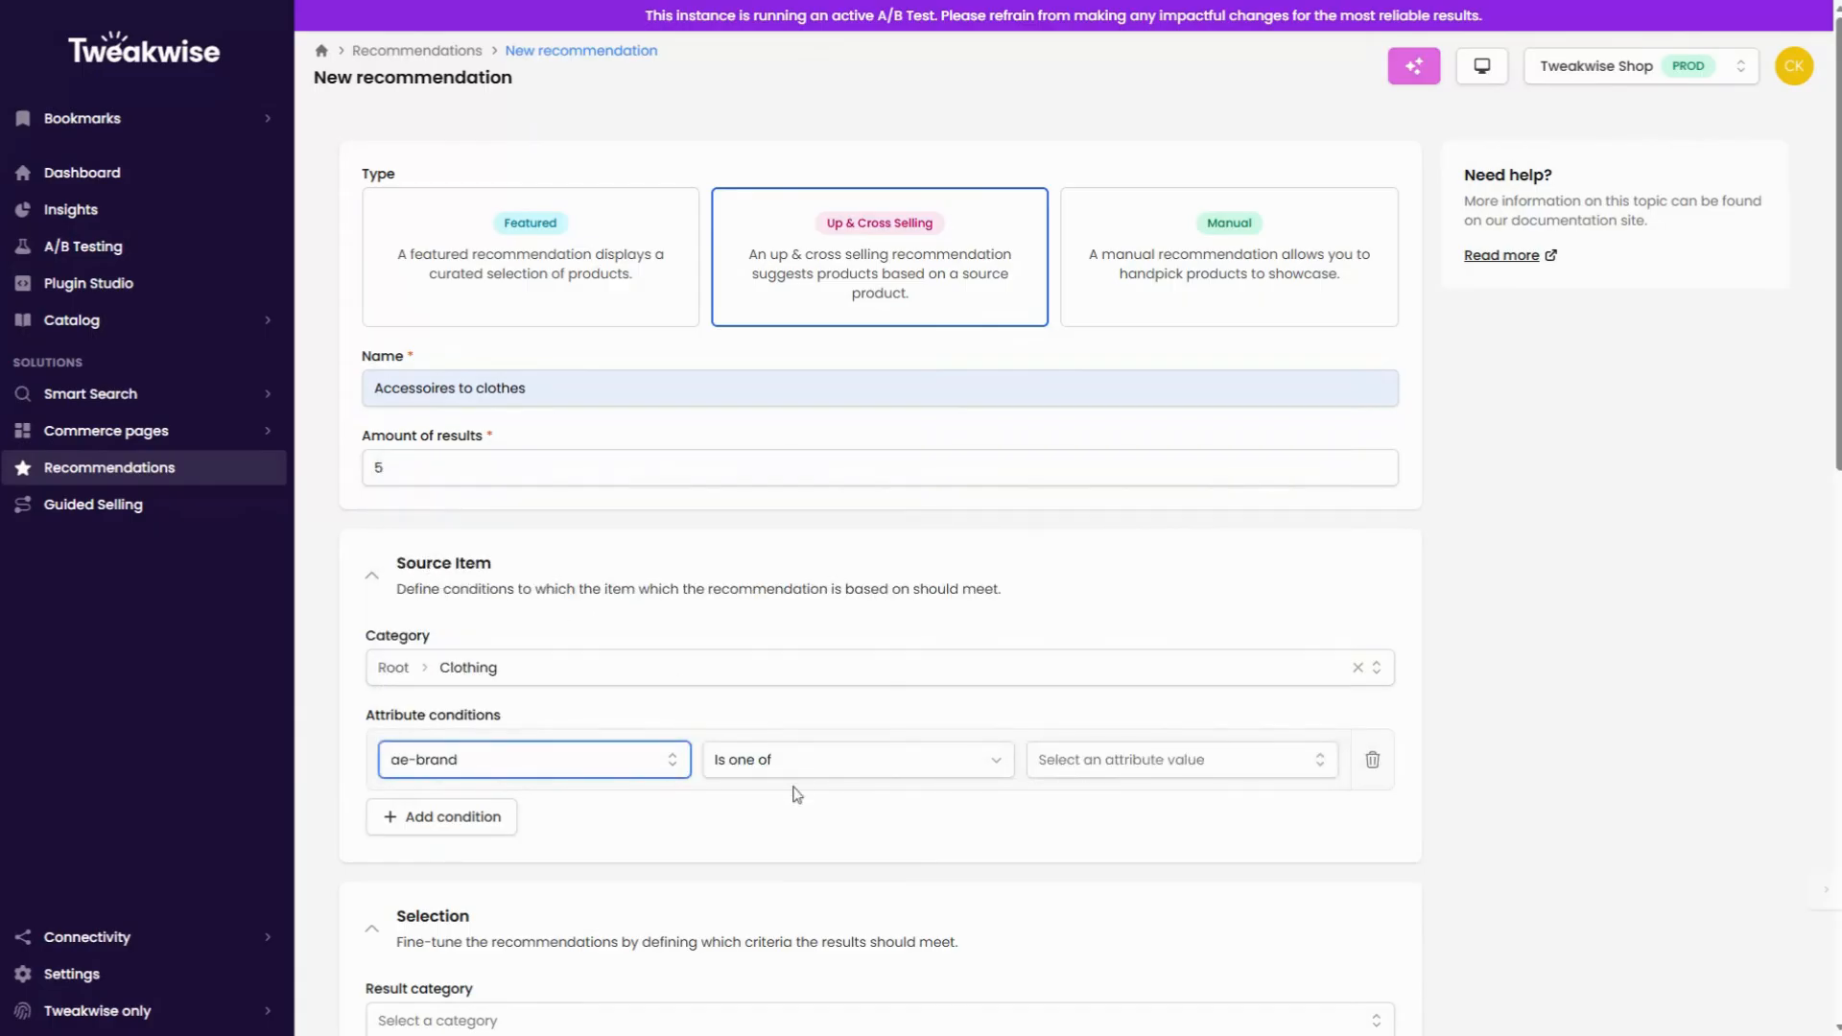
left_click(1080, 770)
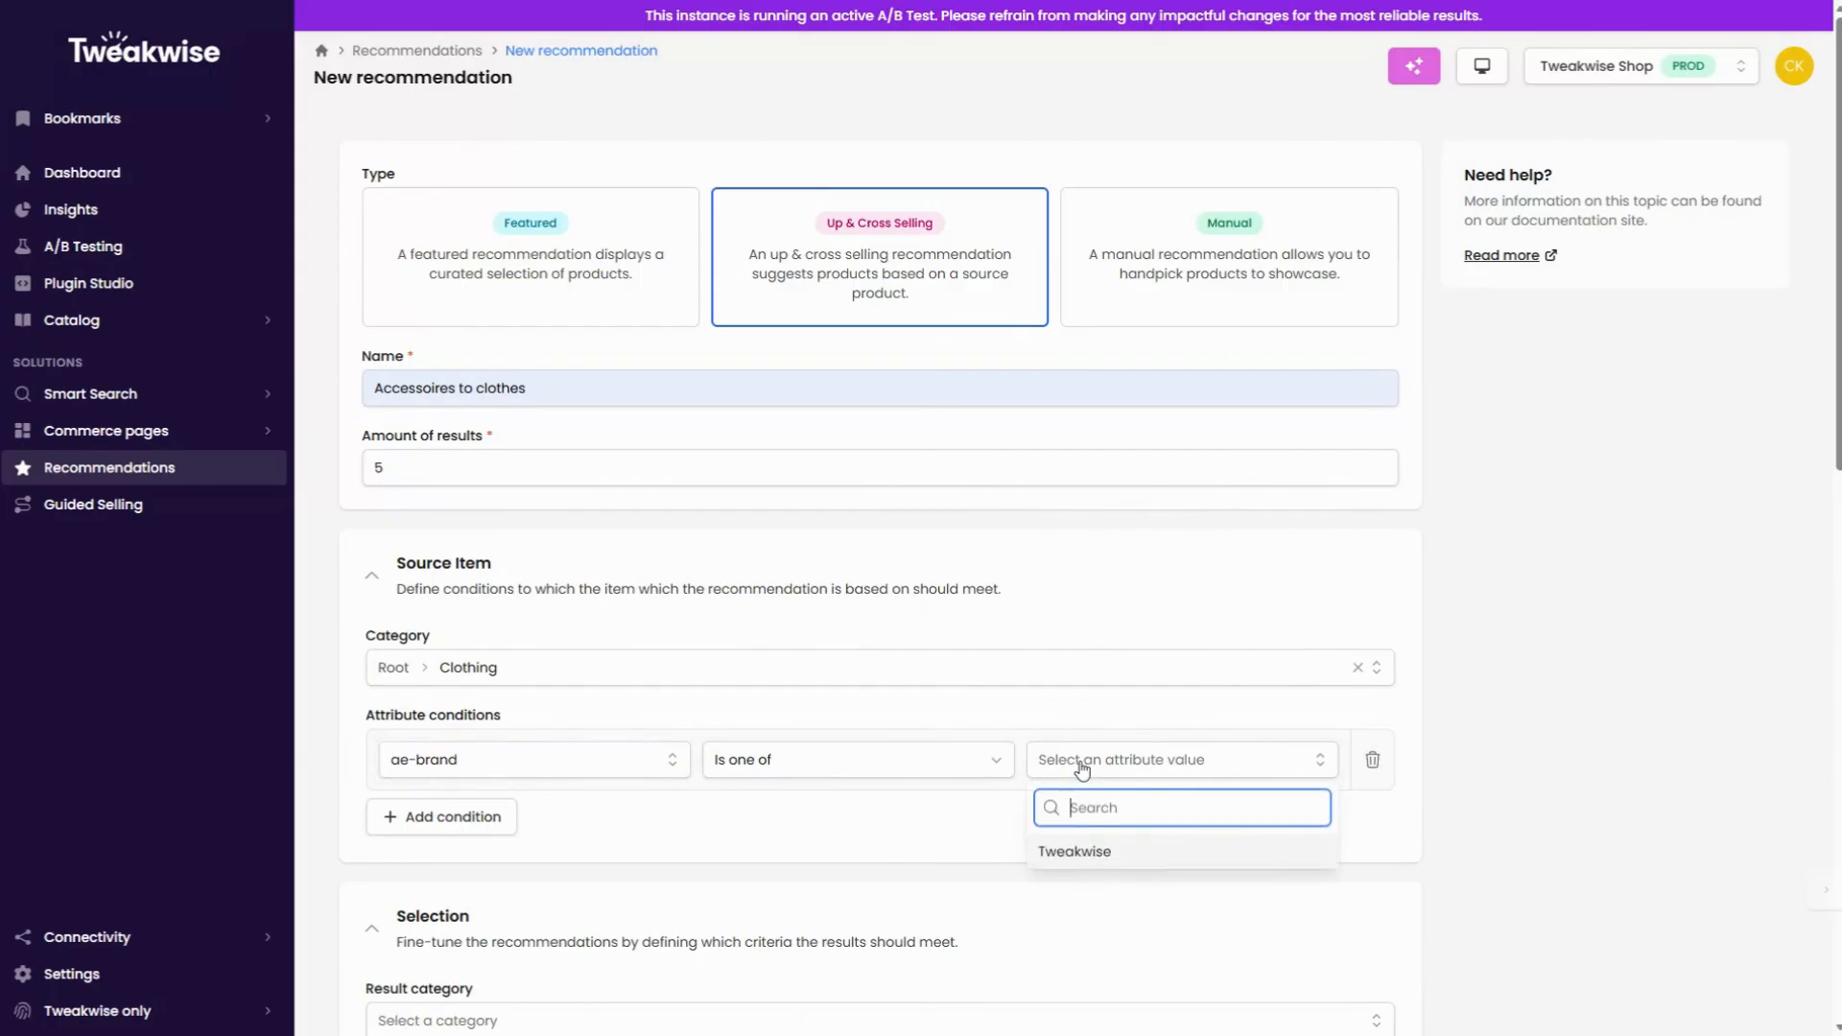
left_click(1093, 850)
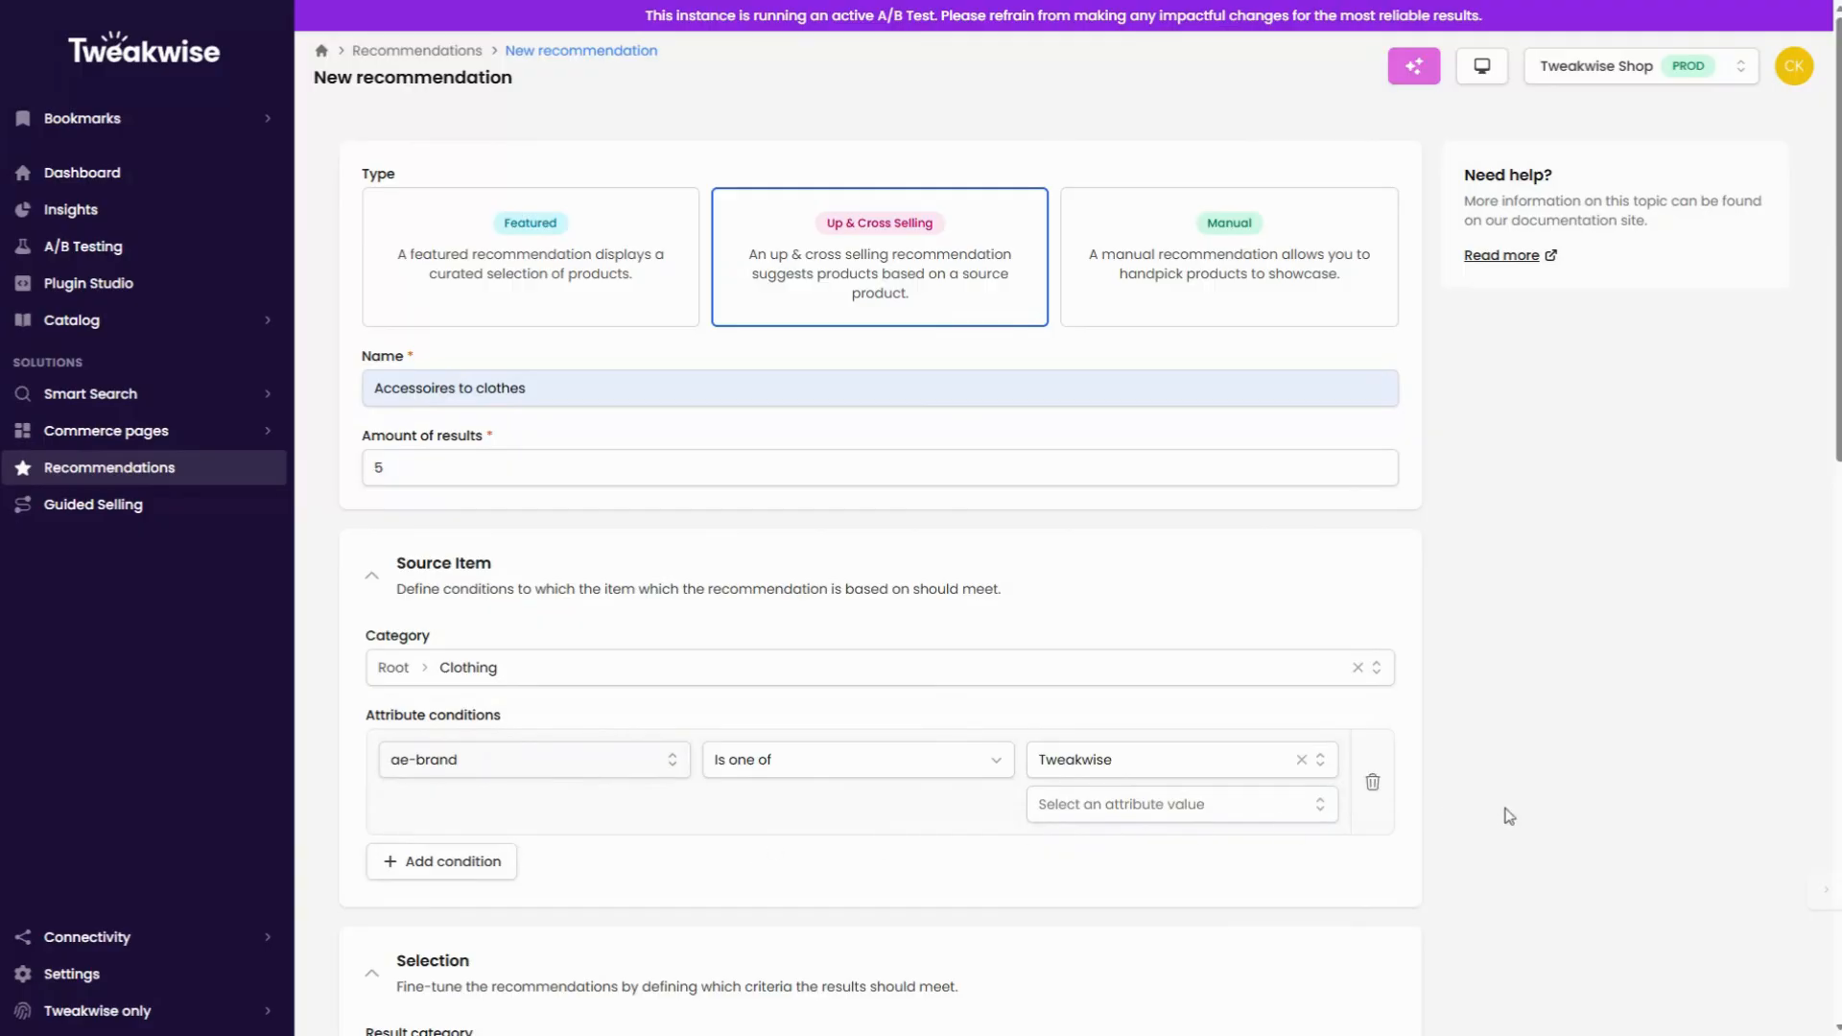
Step: Set the result category of the selection to Accessories
scroll(1497, 806, "down", 4)
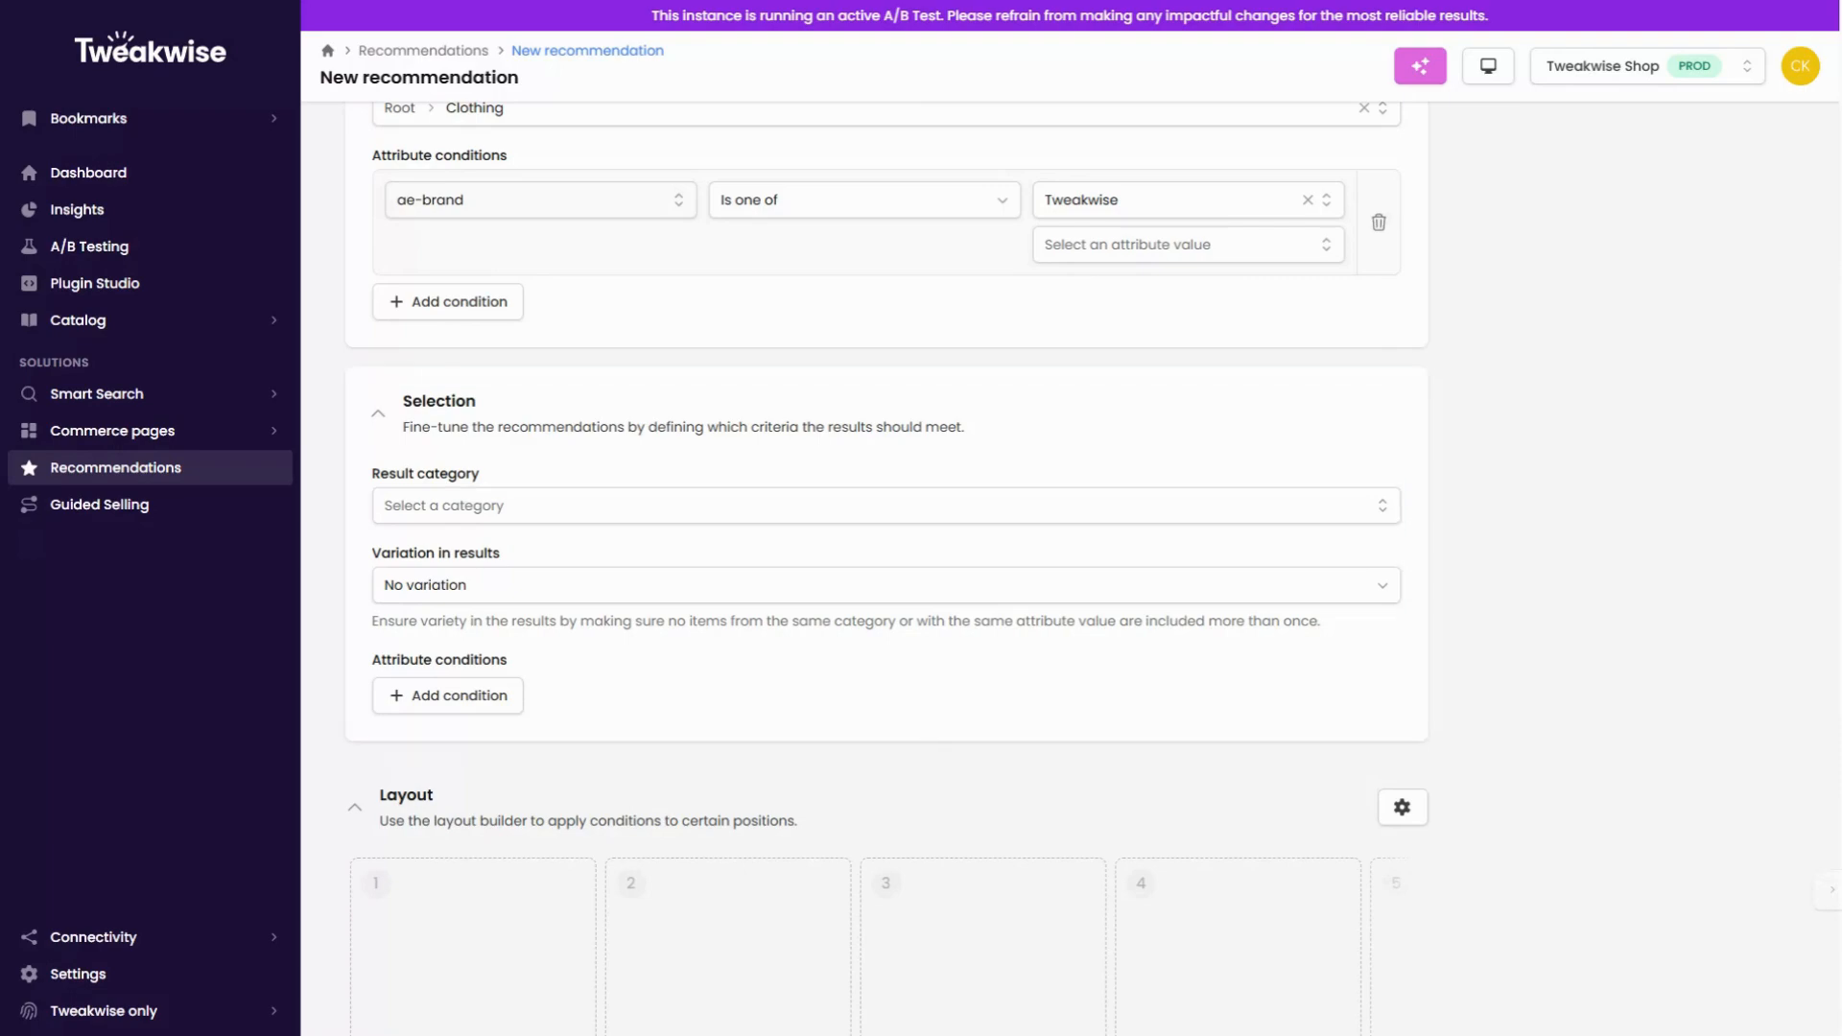
left_click(682, 501)
left_click(419, 663)
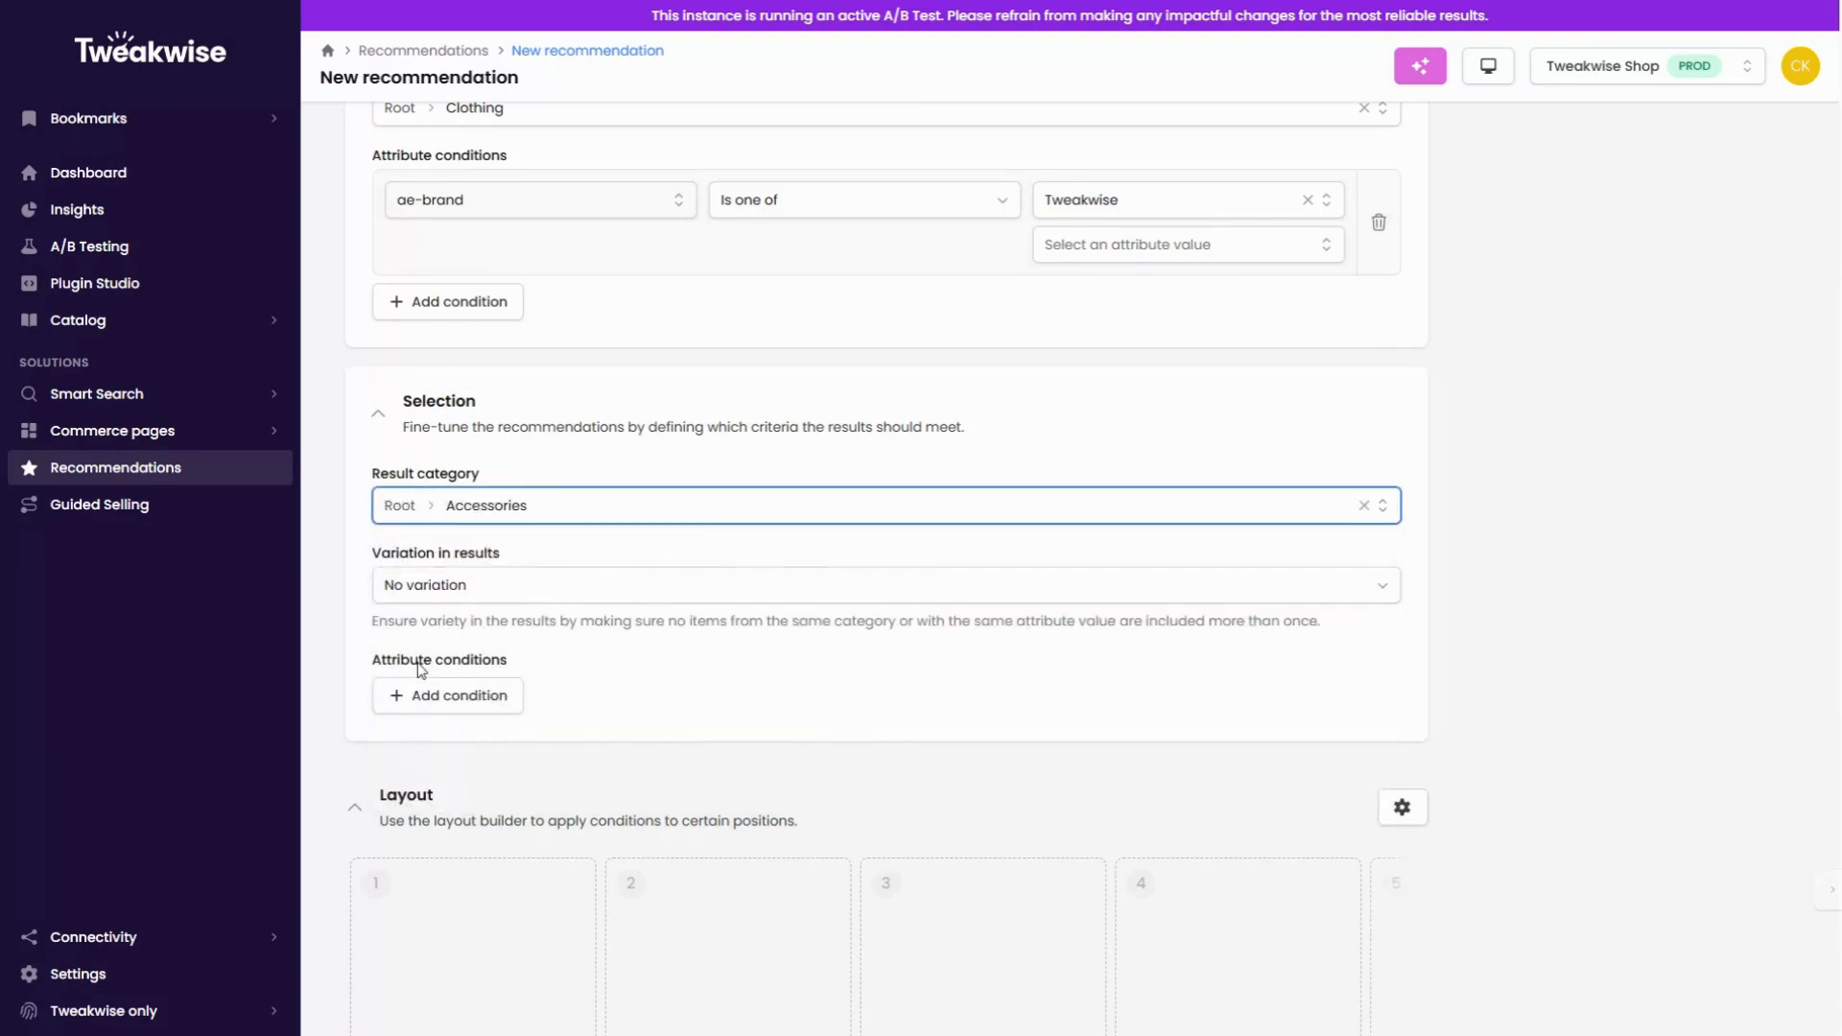
left_click(353, 597)
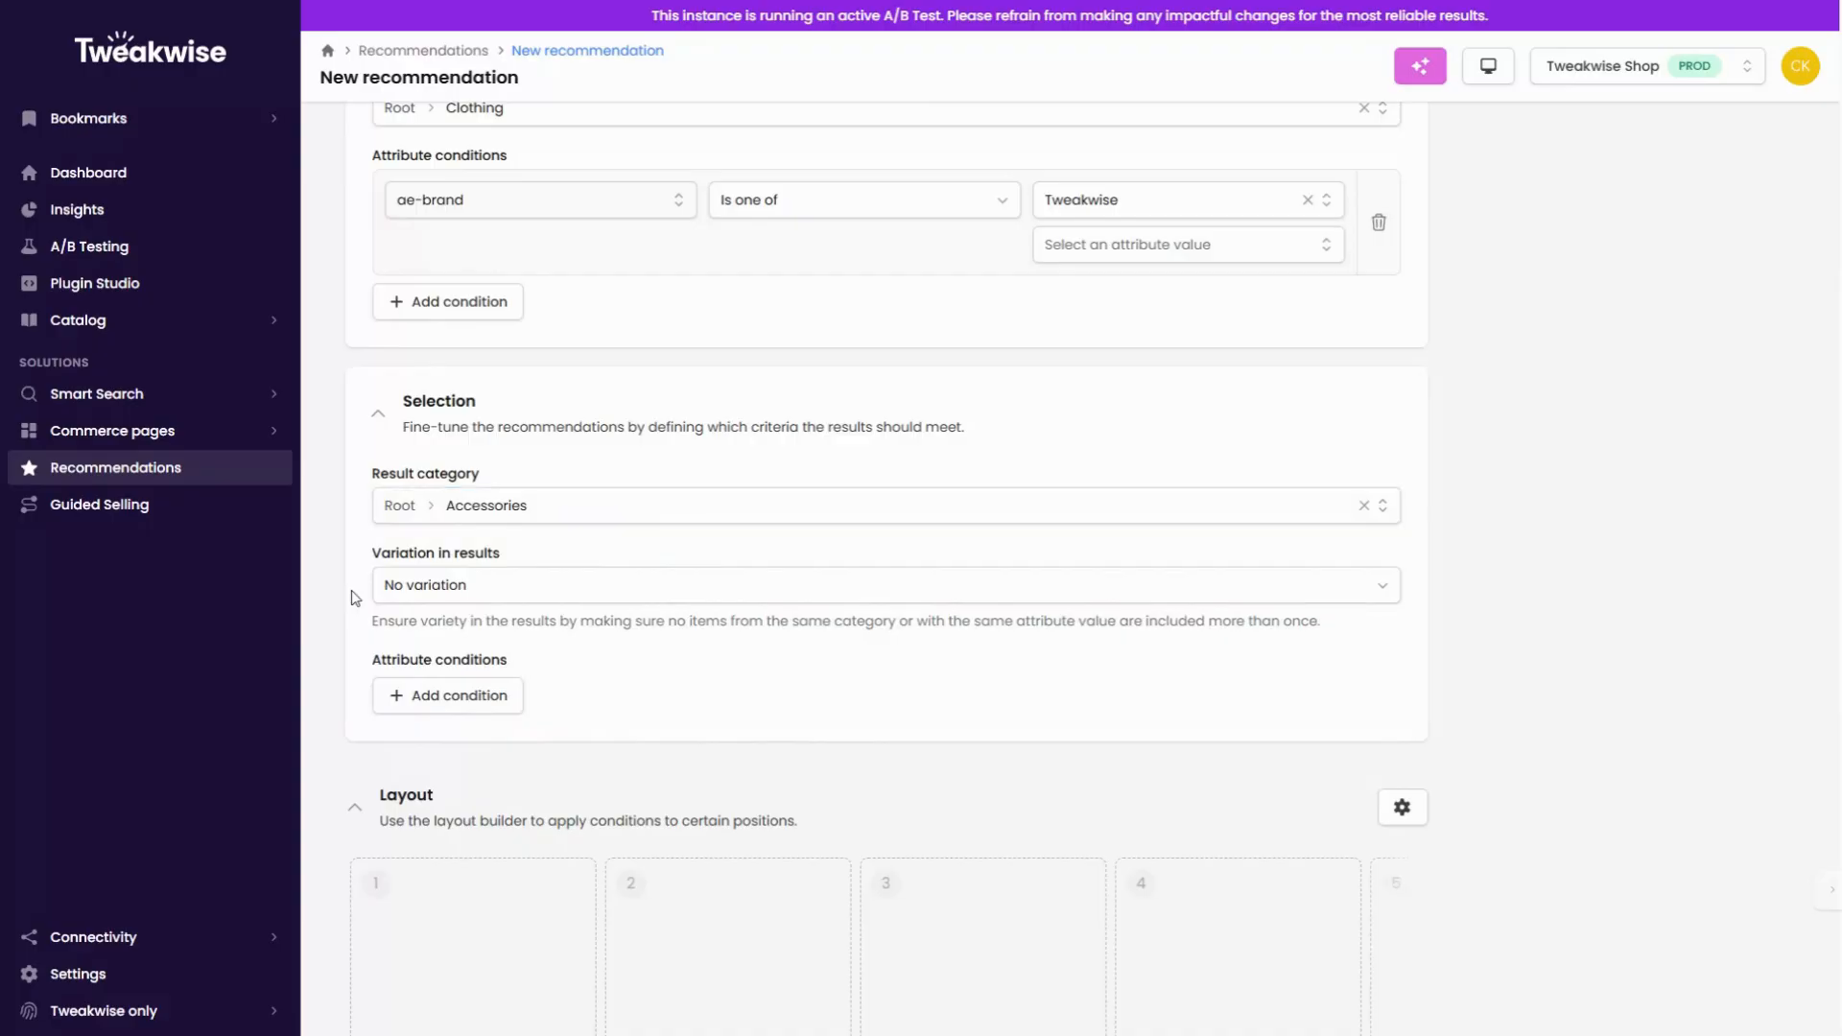
Step: Try the result variations One item per (sub)category and One item per unique attribute value, and restore No variation
left_click(462, 589)
left_click(452, 662)
left_click(484, 587)
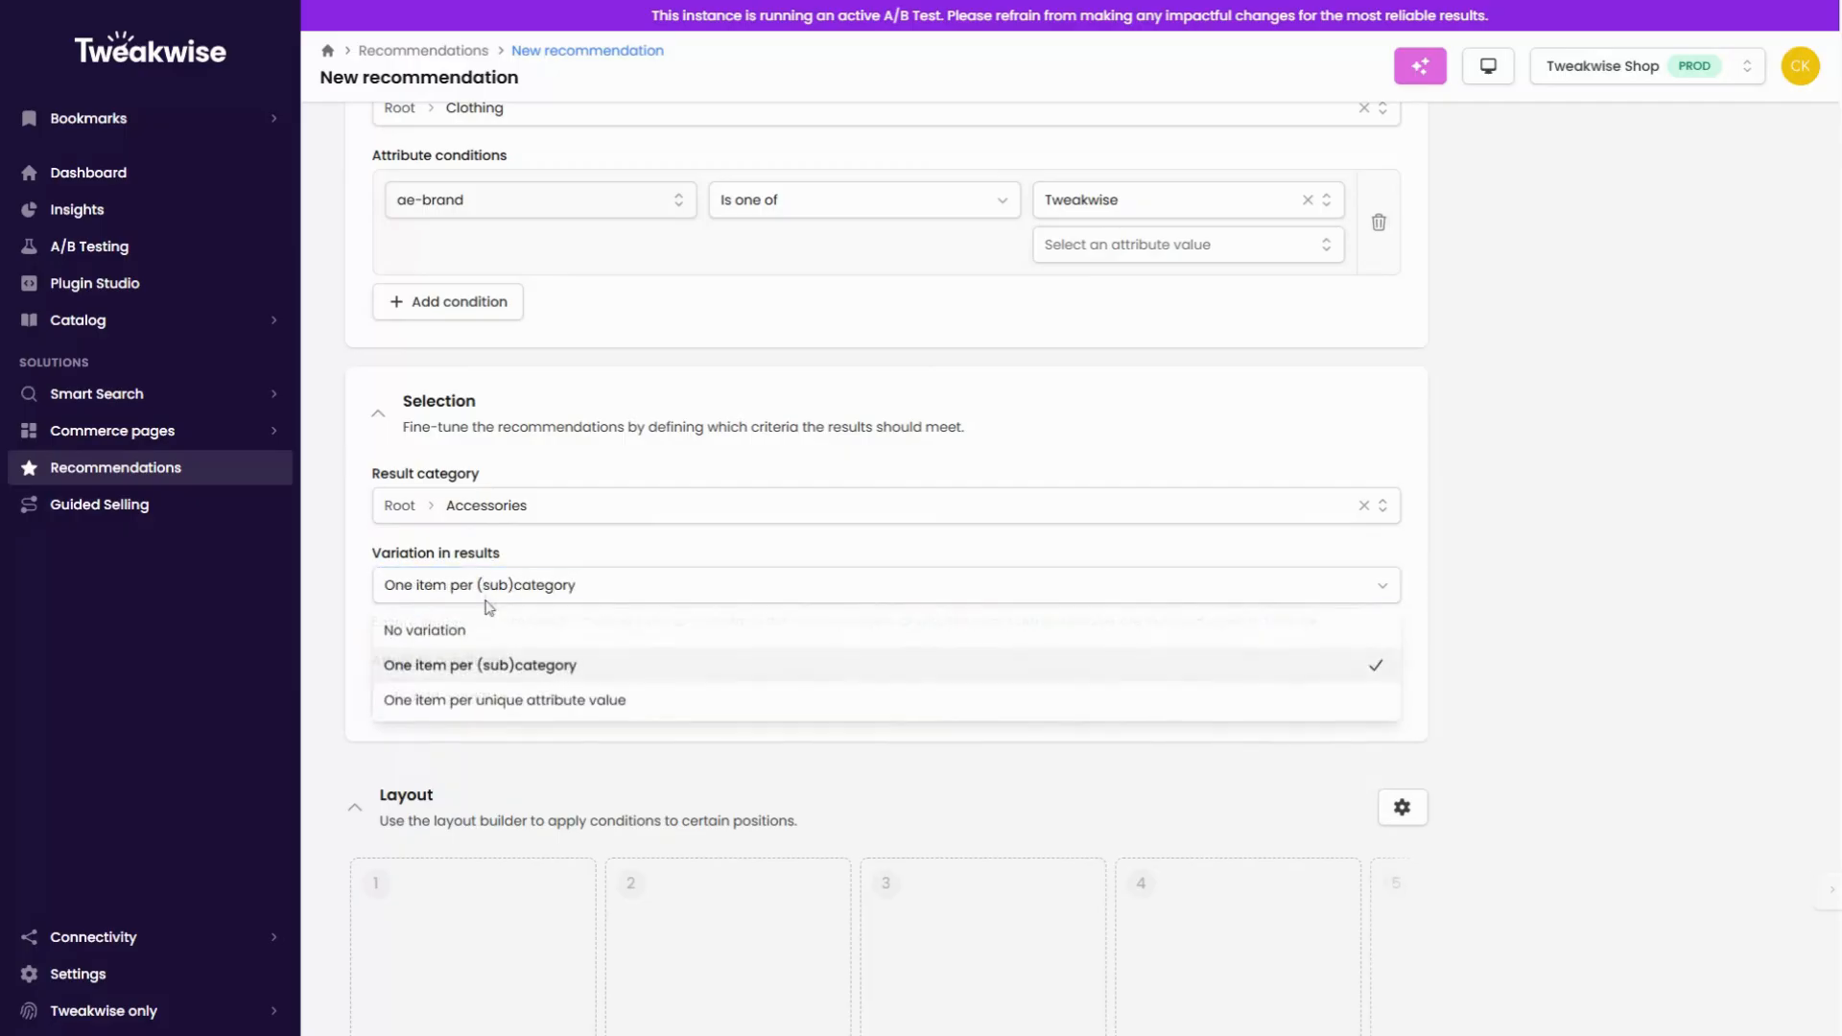
left_click(466, 701)
left_click(471, 685)
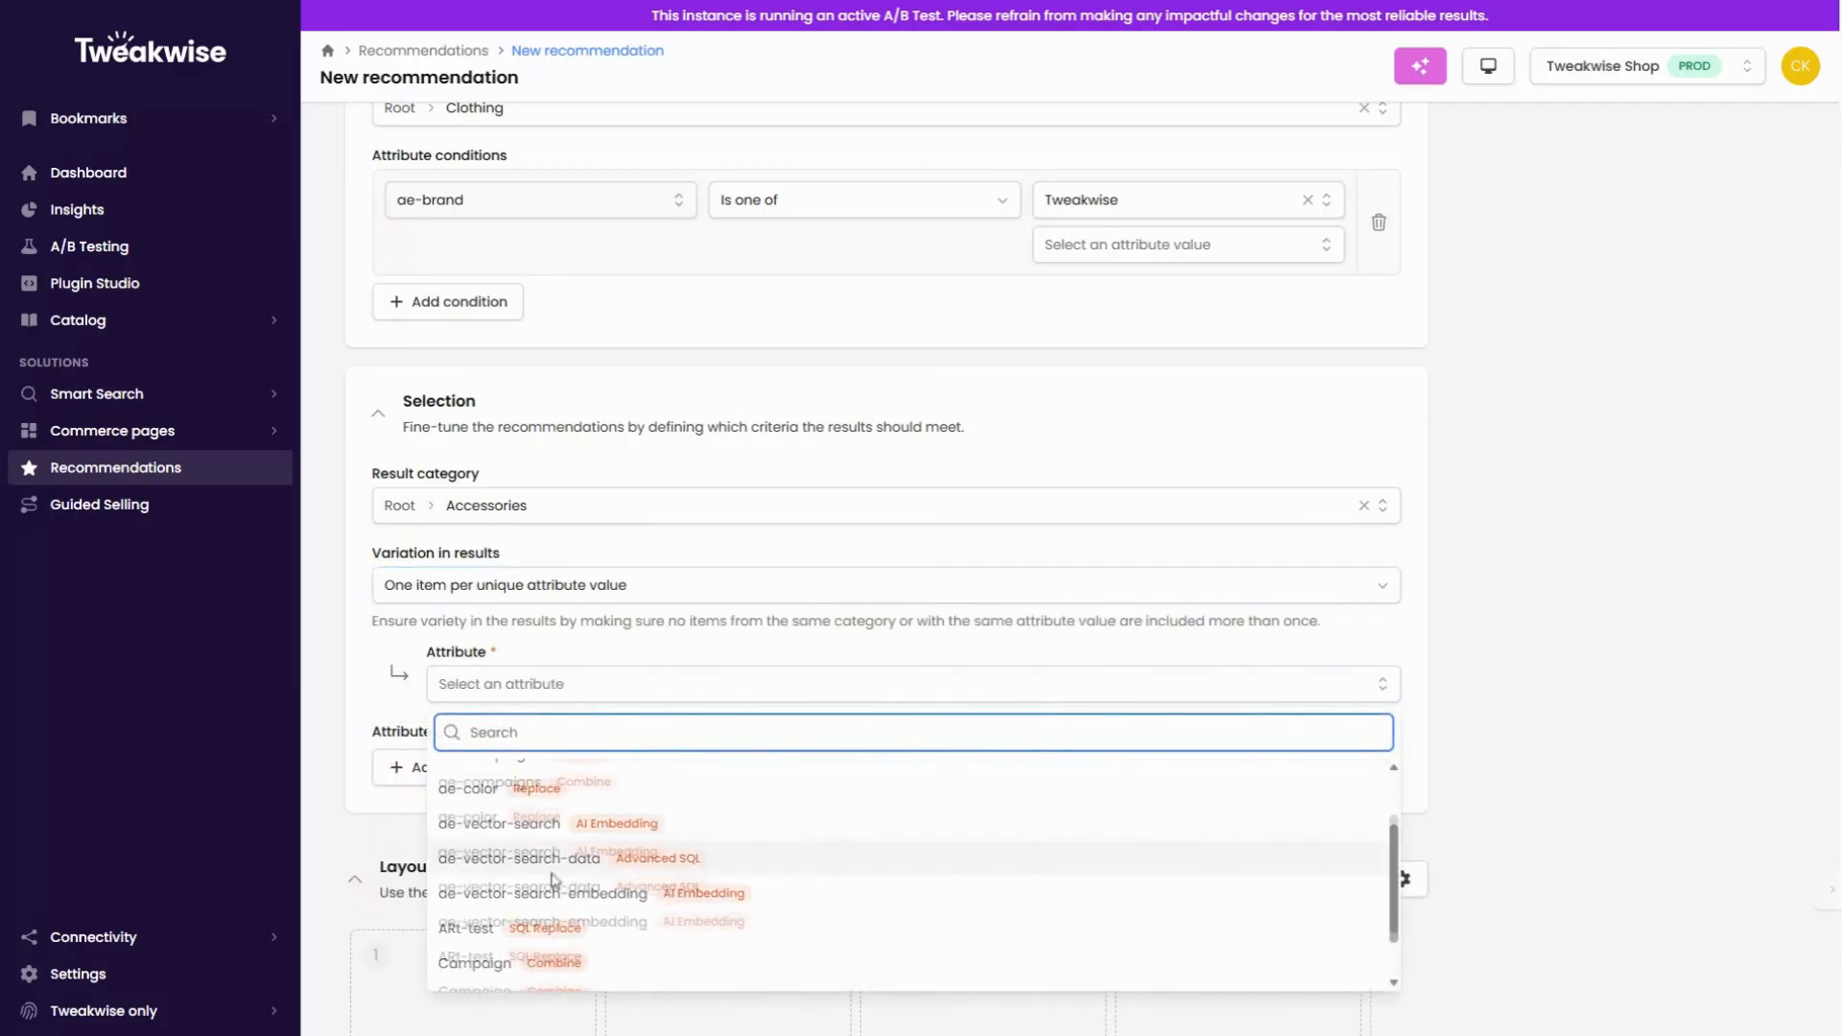
left_click(523, 587)
left_click(486, 628)
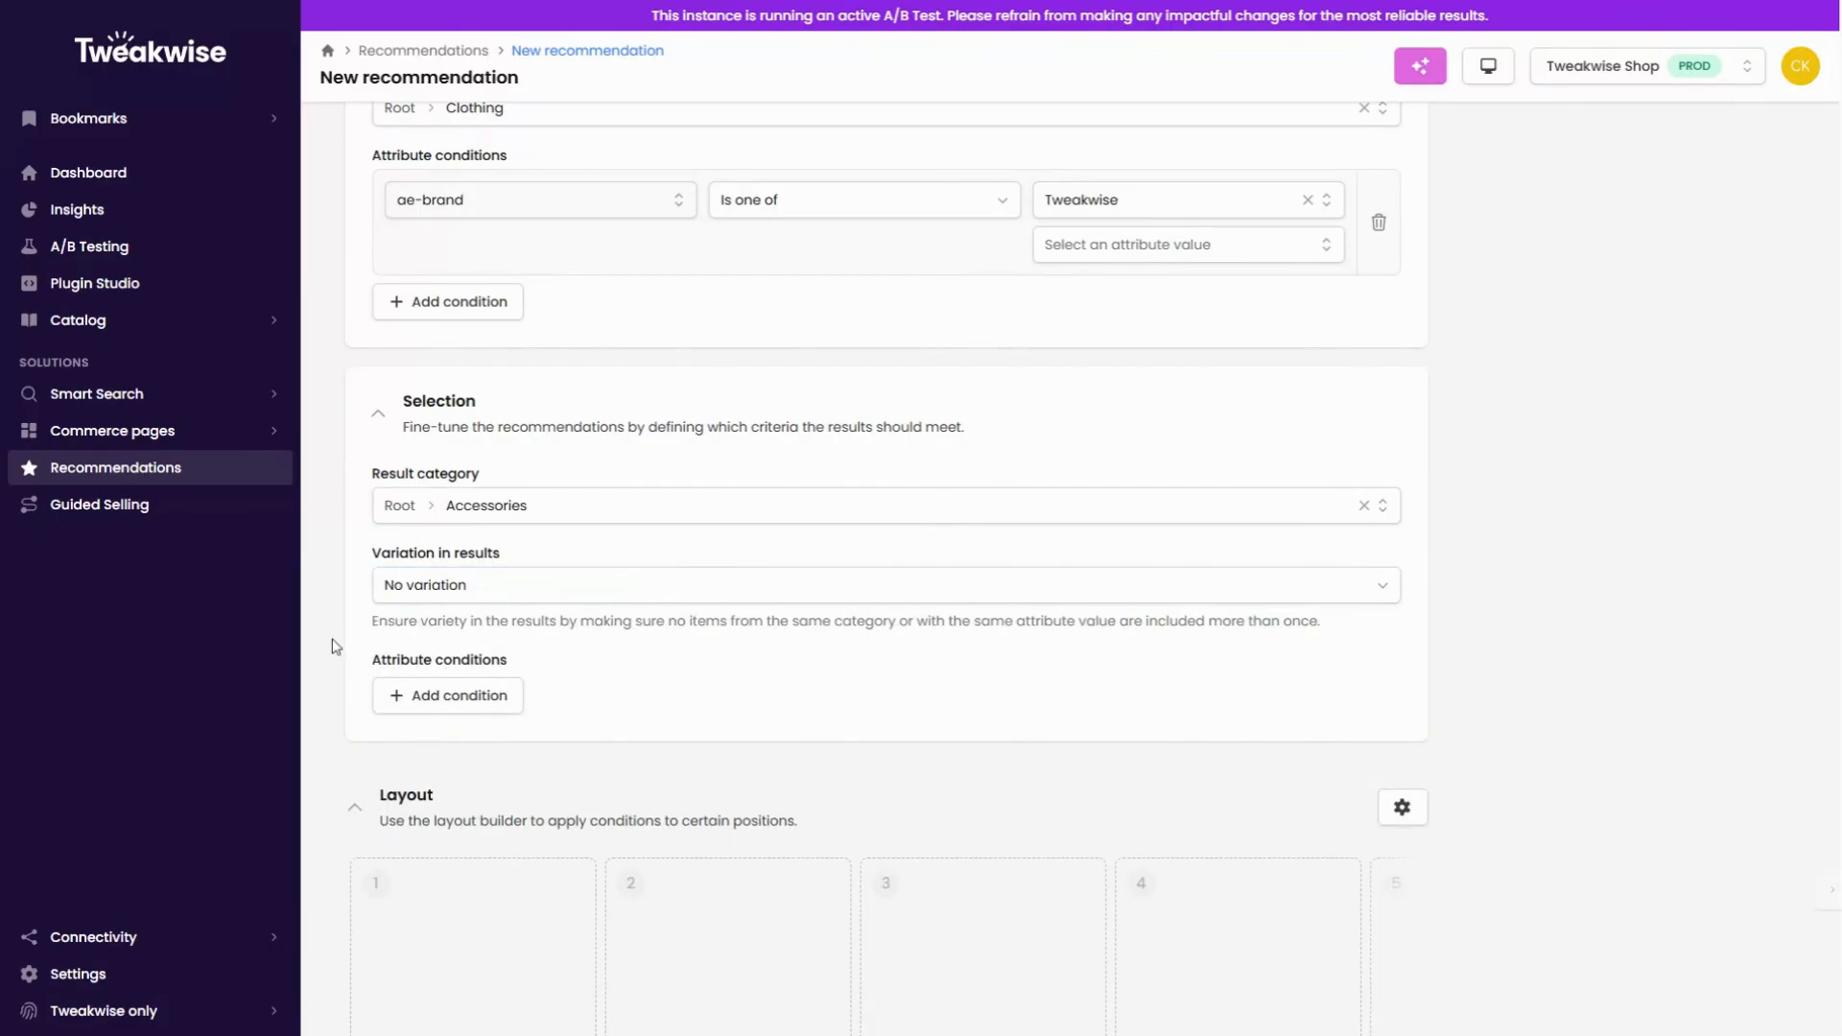
Step: Add a selection condition requiring Color to be one of Blue or Red
left_click(453, 696)
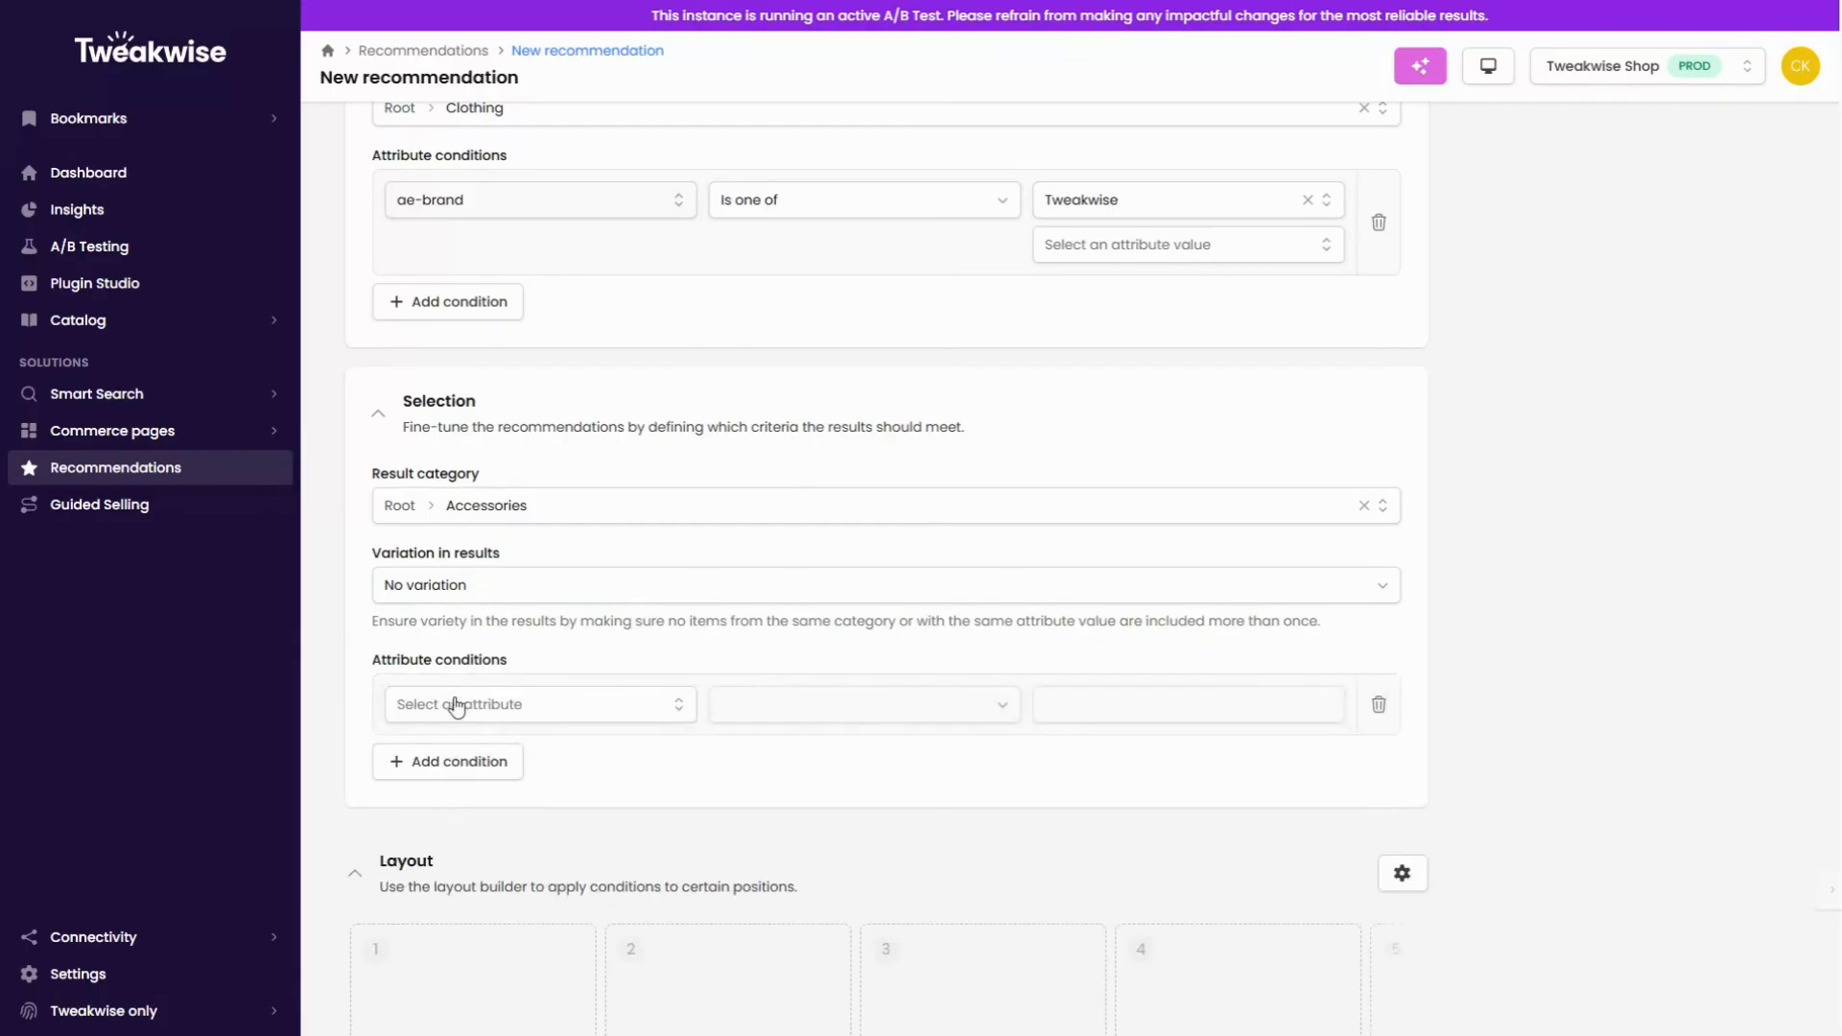
left_click(460, 705)
type("color")
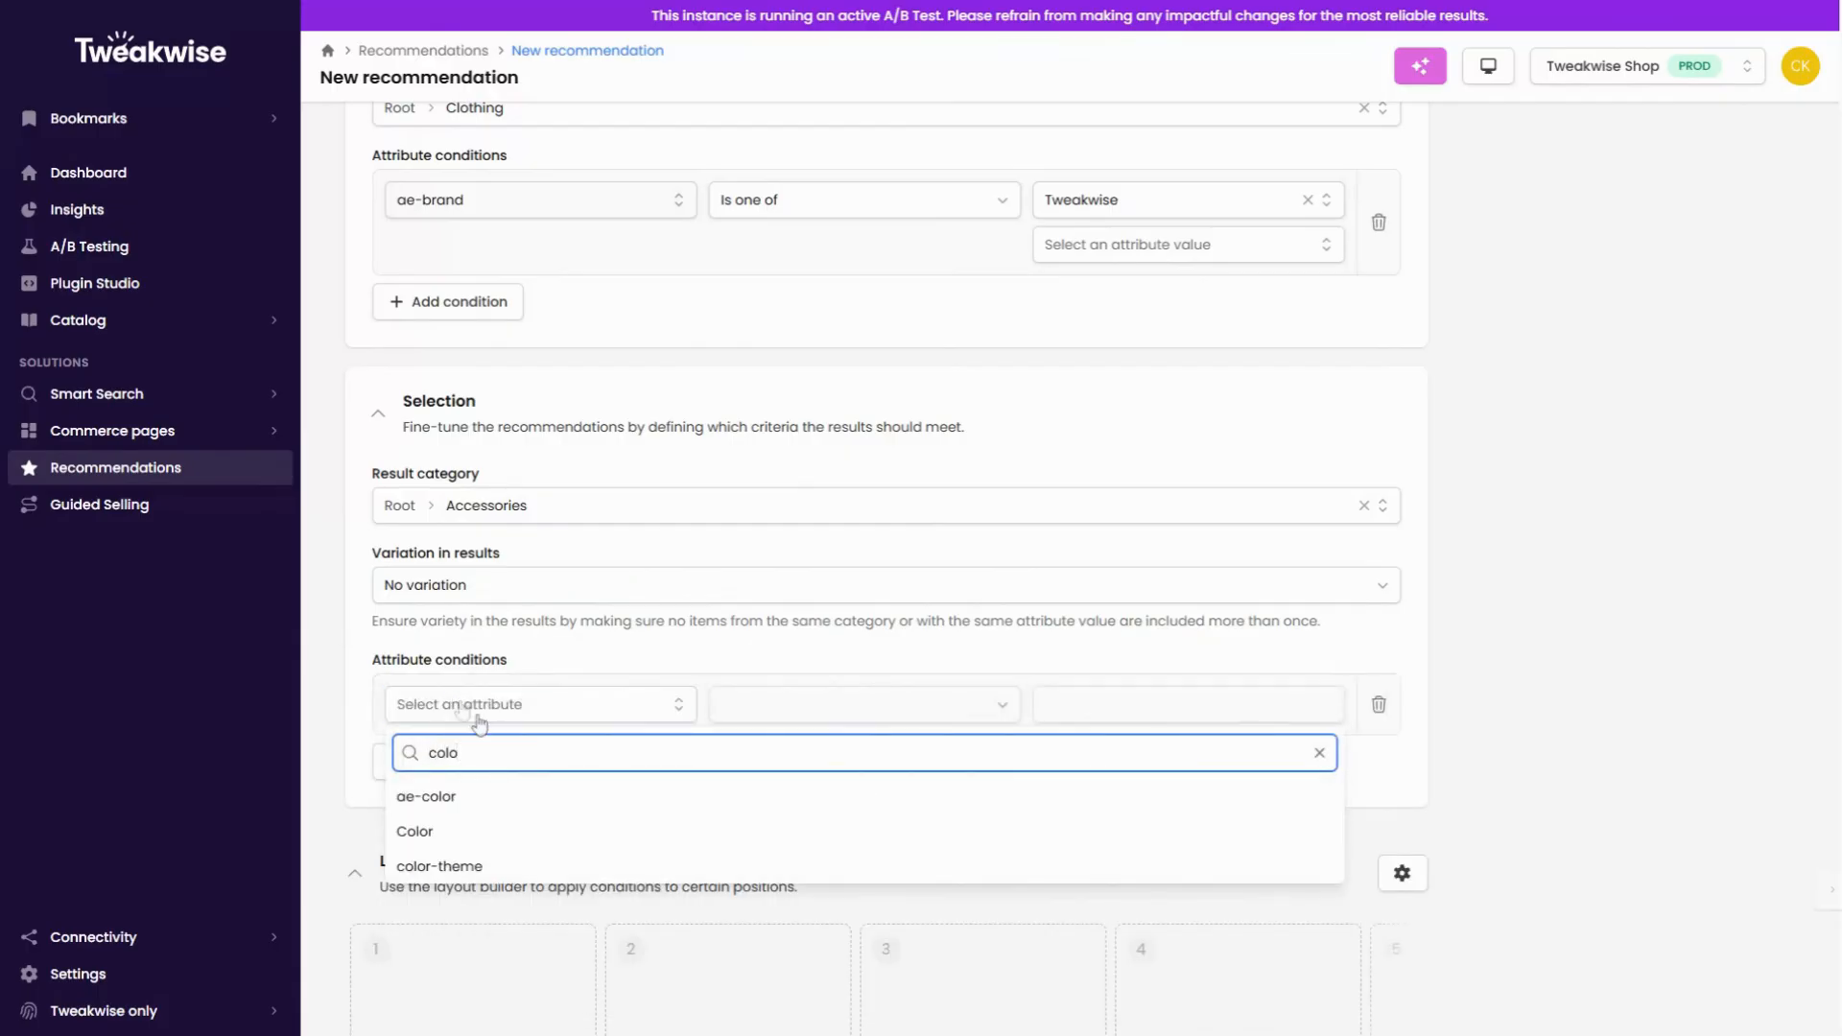
left_click(458, 830)
left_click(802, 707)
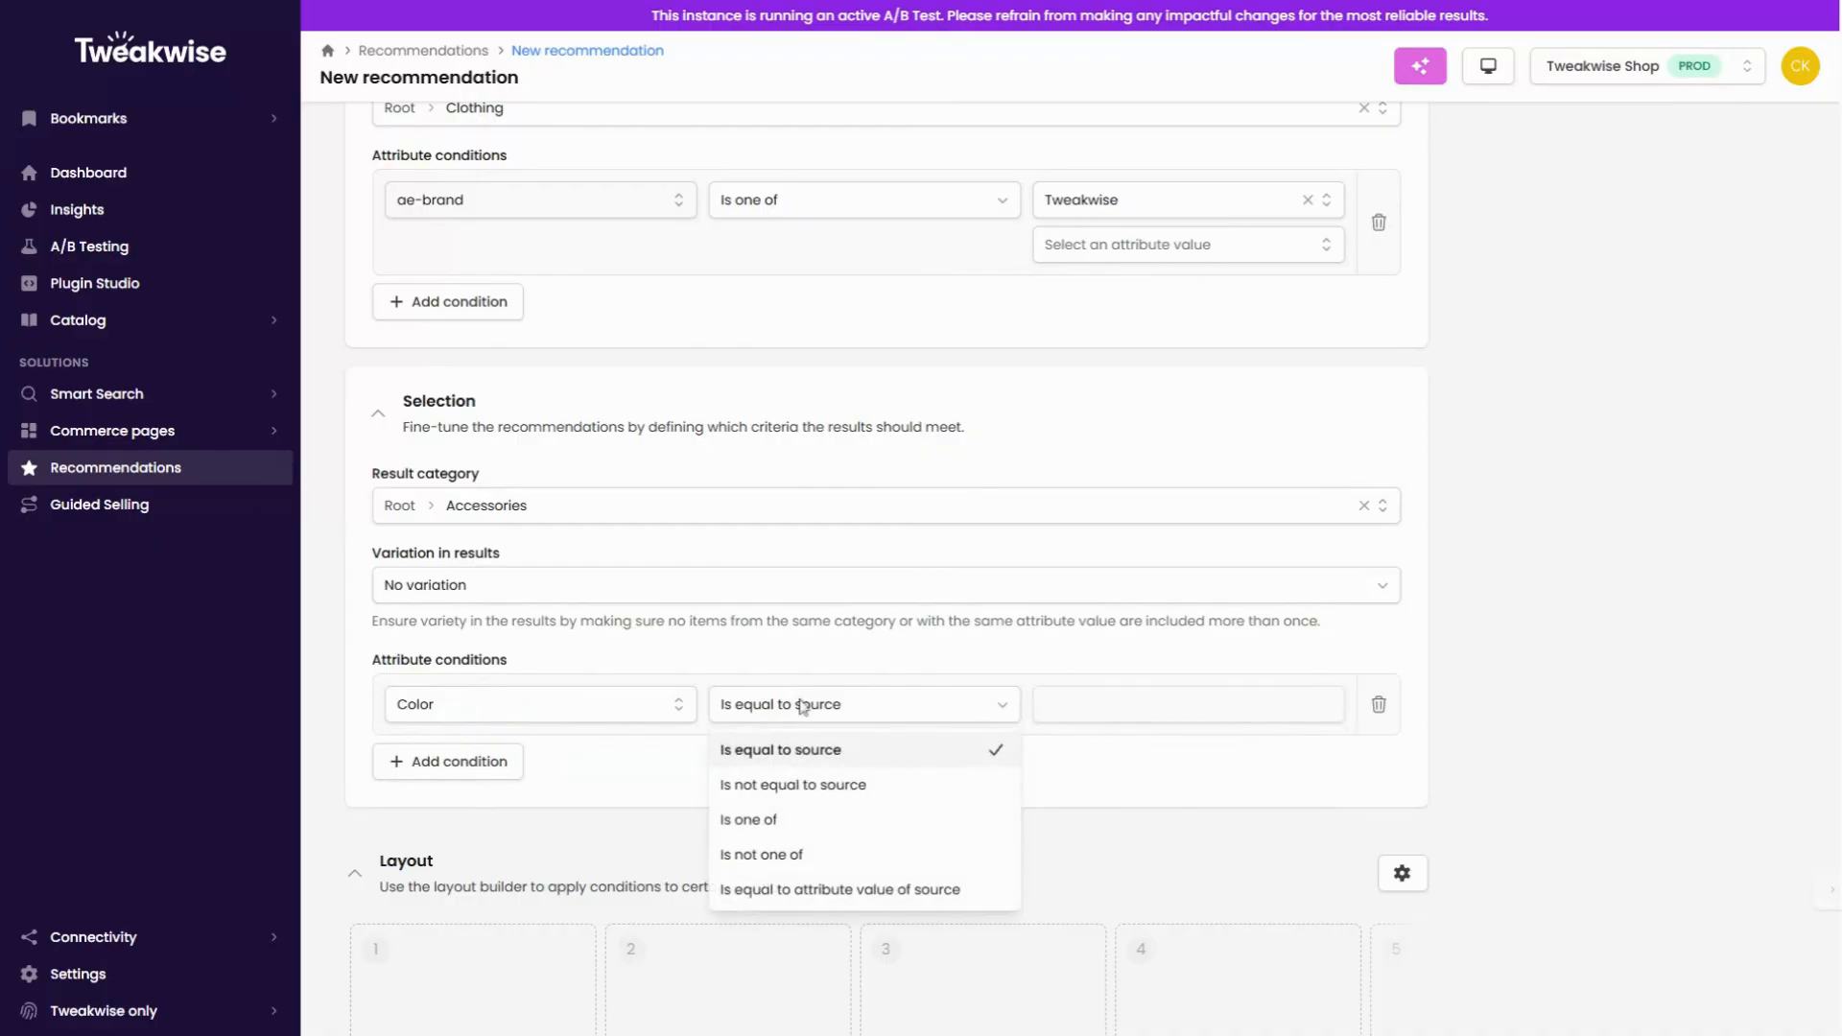
left_click(782, 819)
left_click(1058, 709)
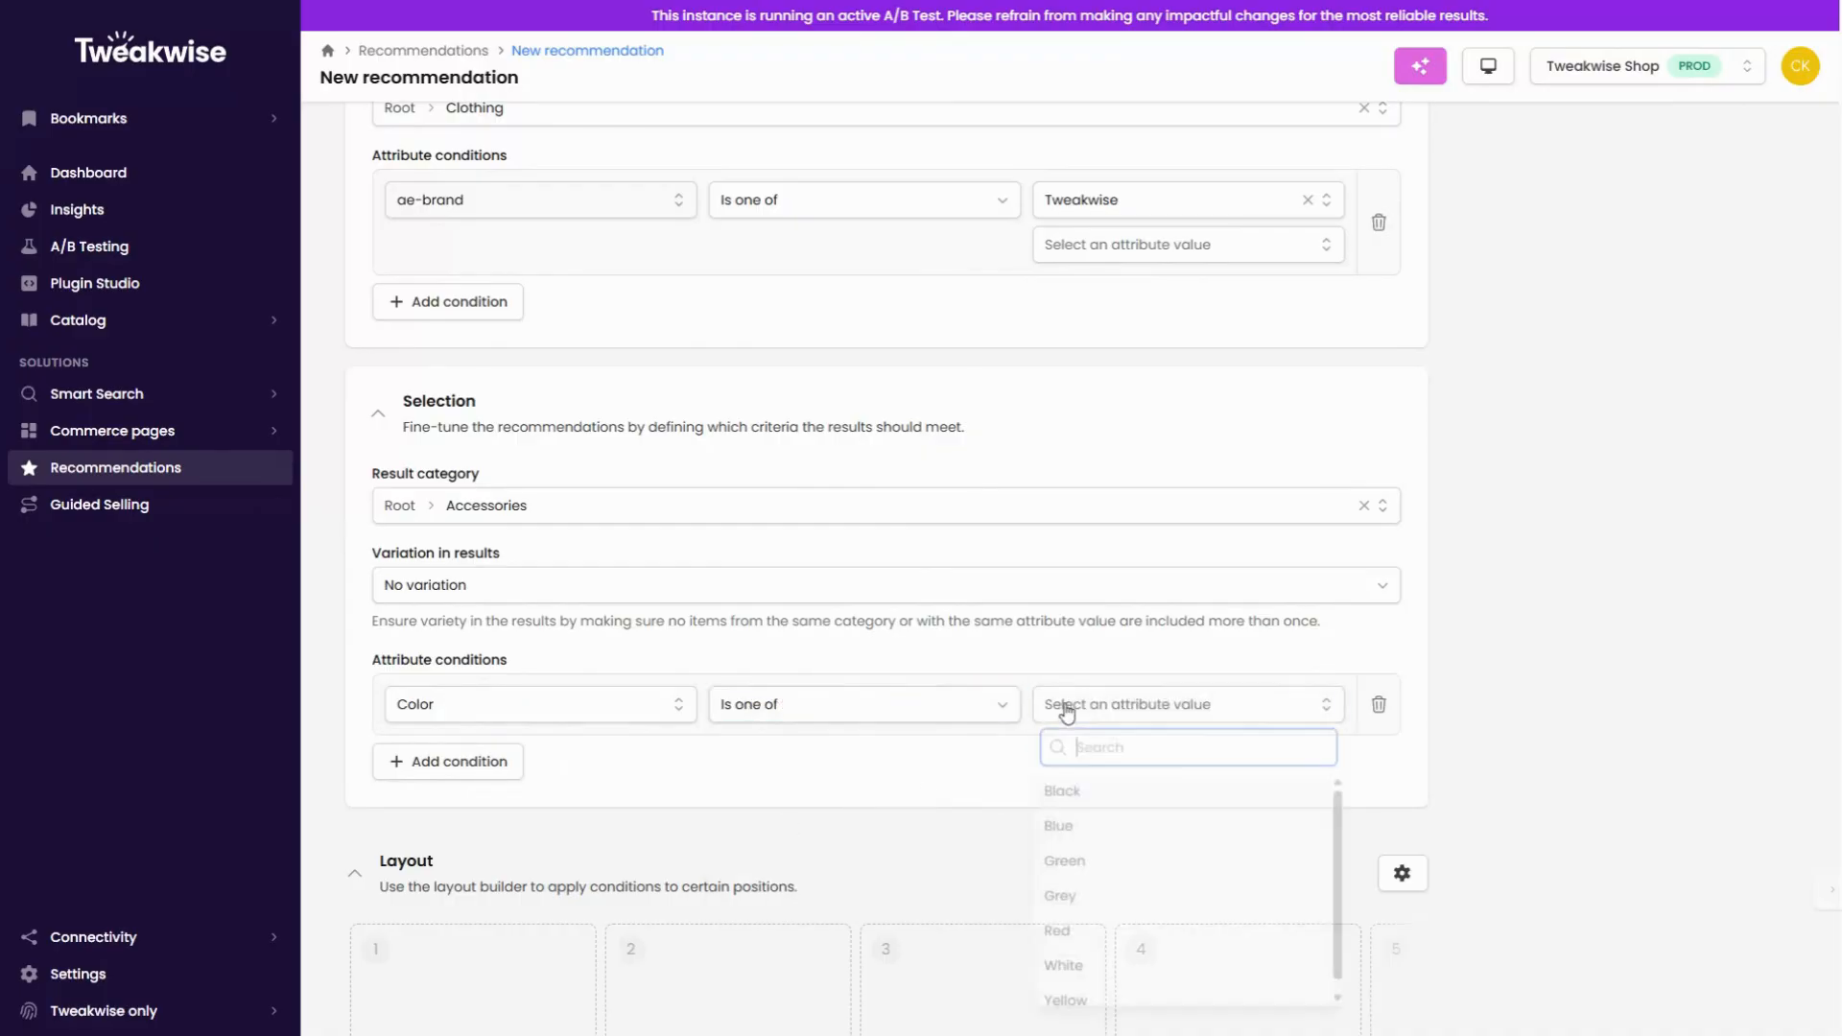
left_click(1060, 831)
left_click(1132, 758)
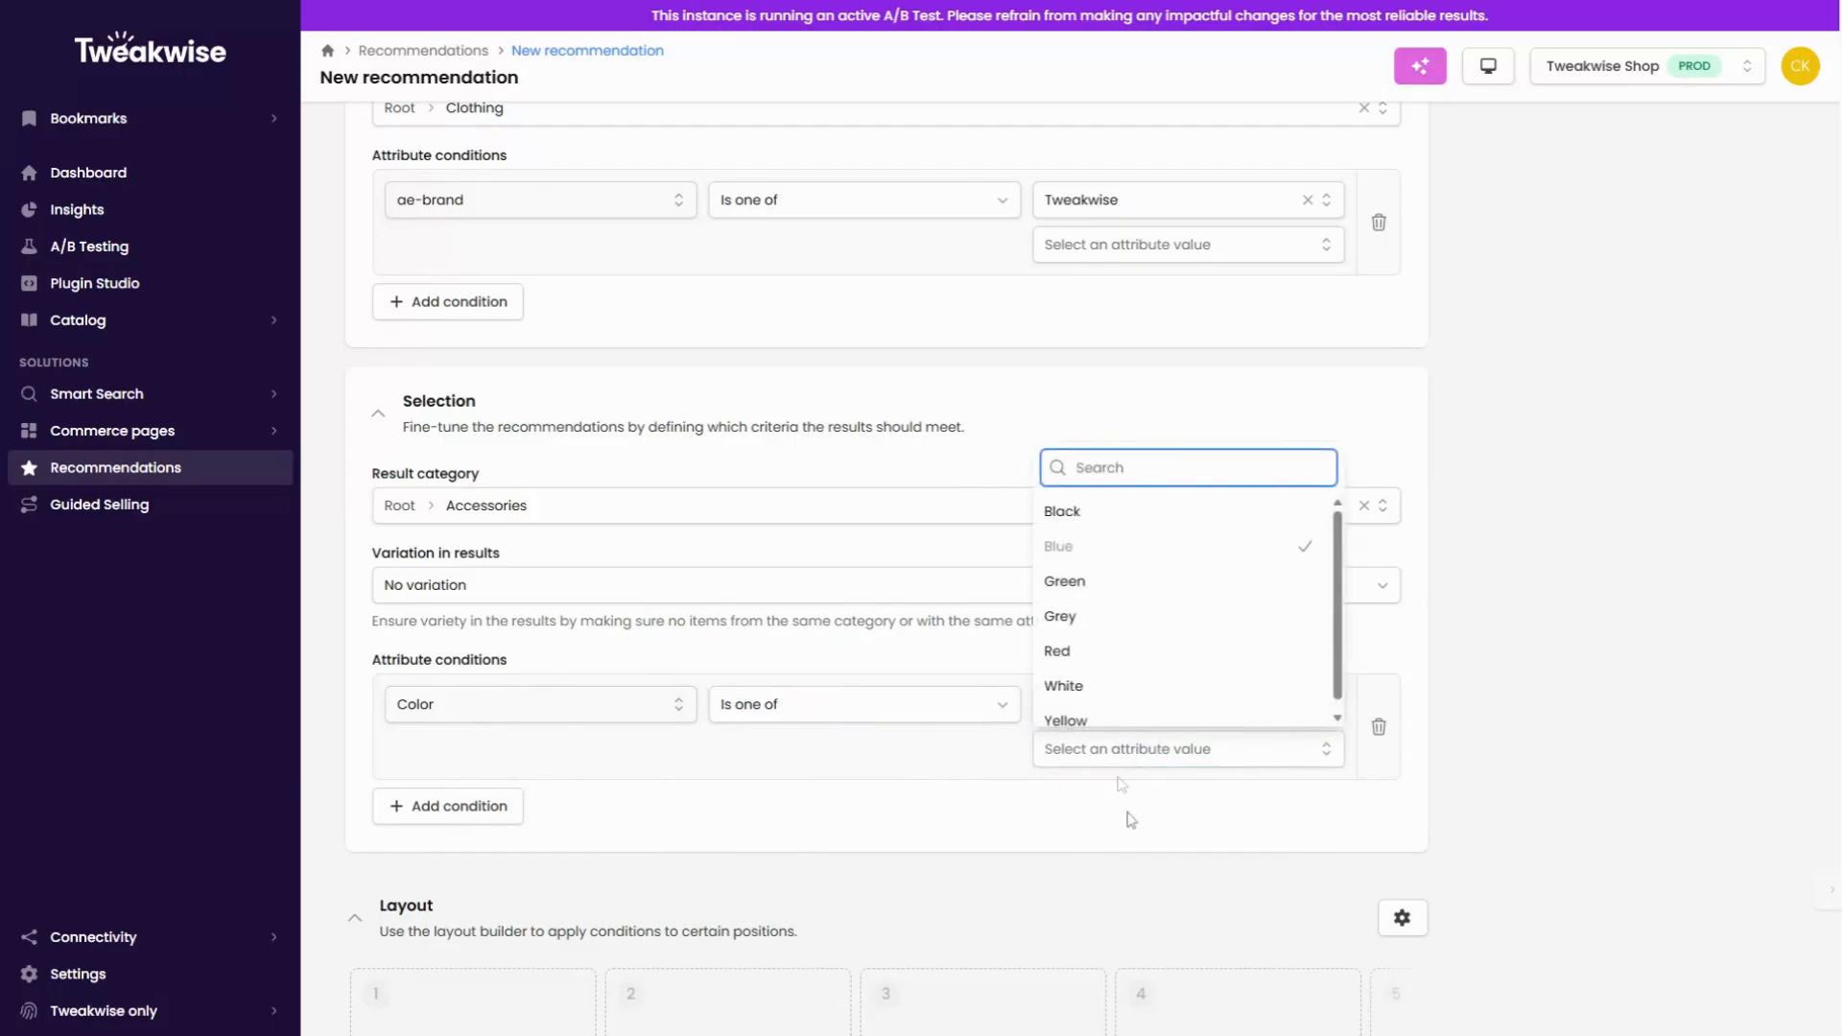
left_click(1103, 653)
Step: Add a second selection condition requiring ae-brand to be equal to source
left_click(496, 861)
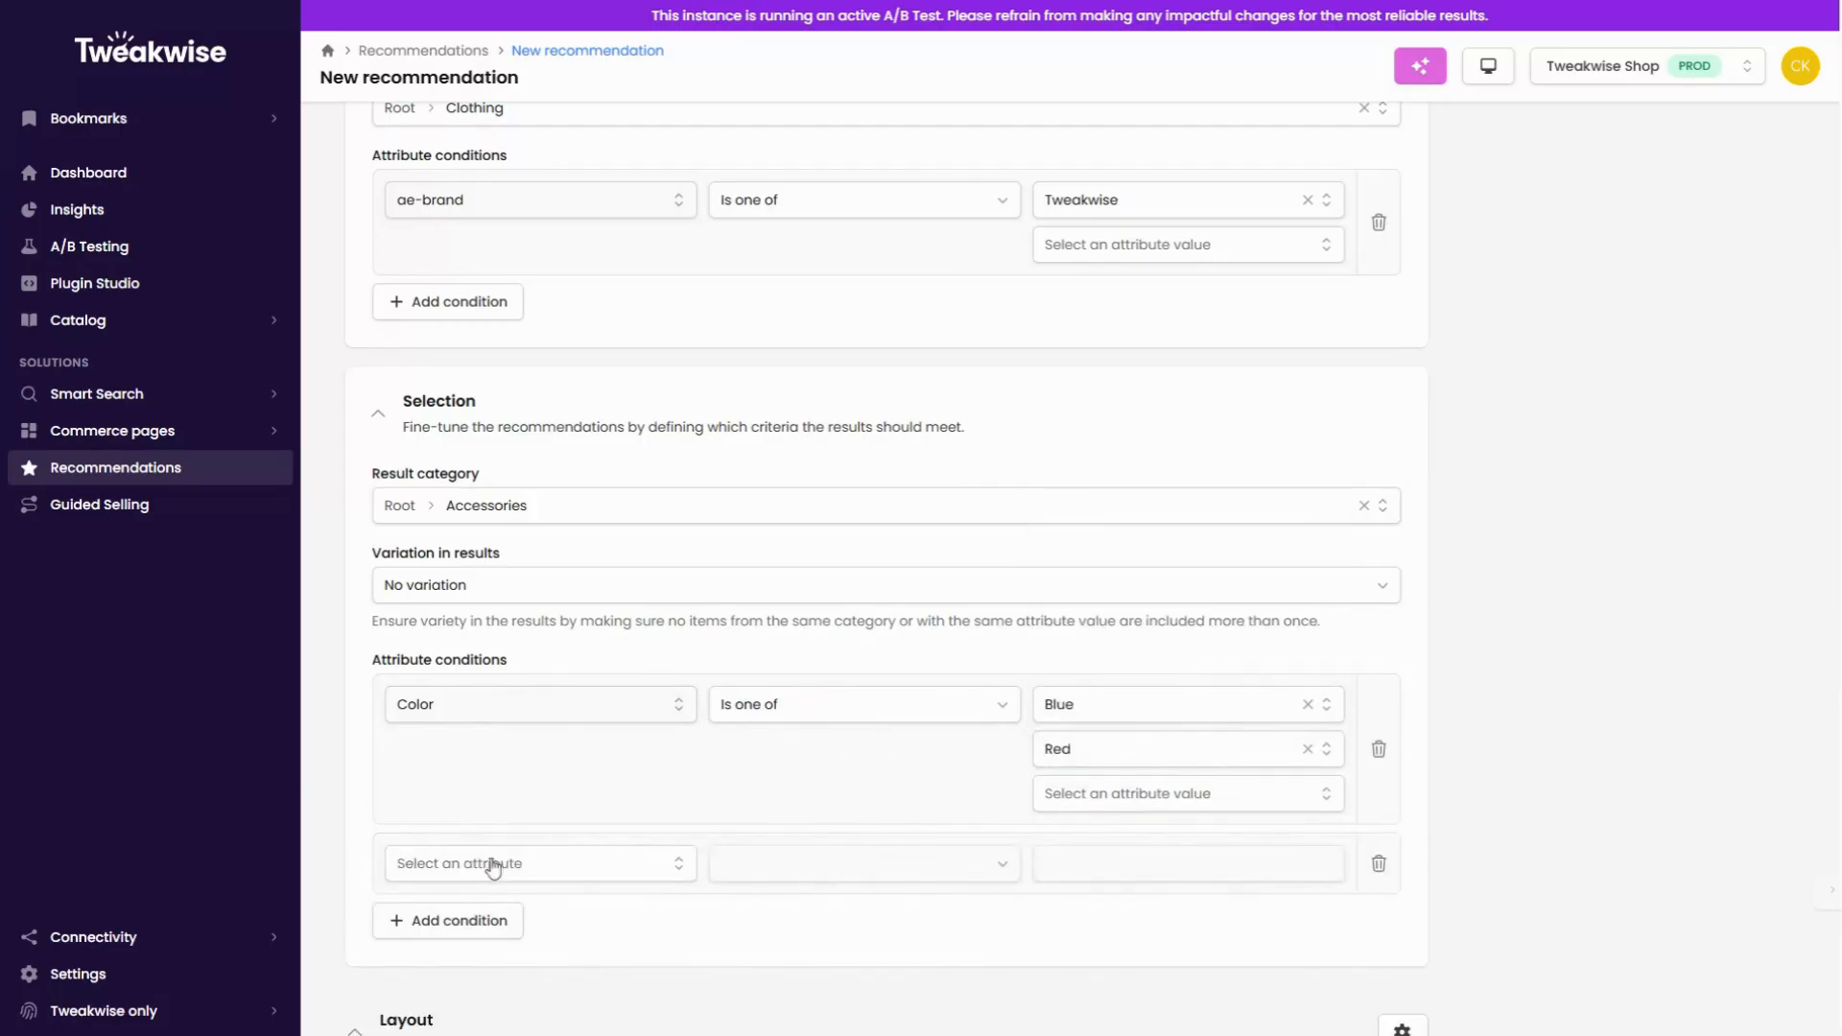
left_click(498, 864)
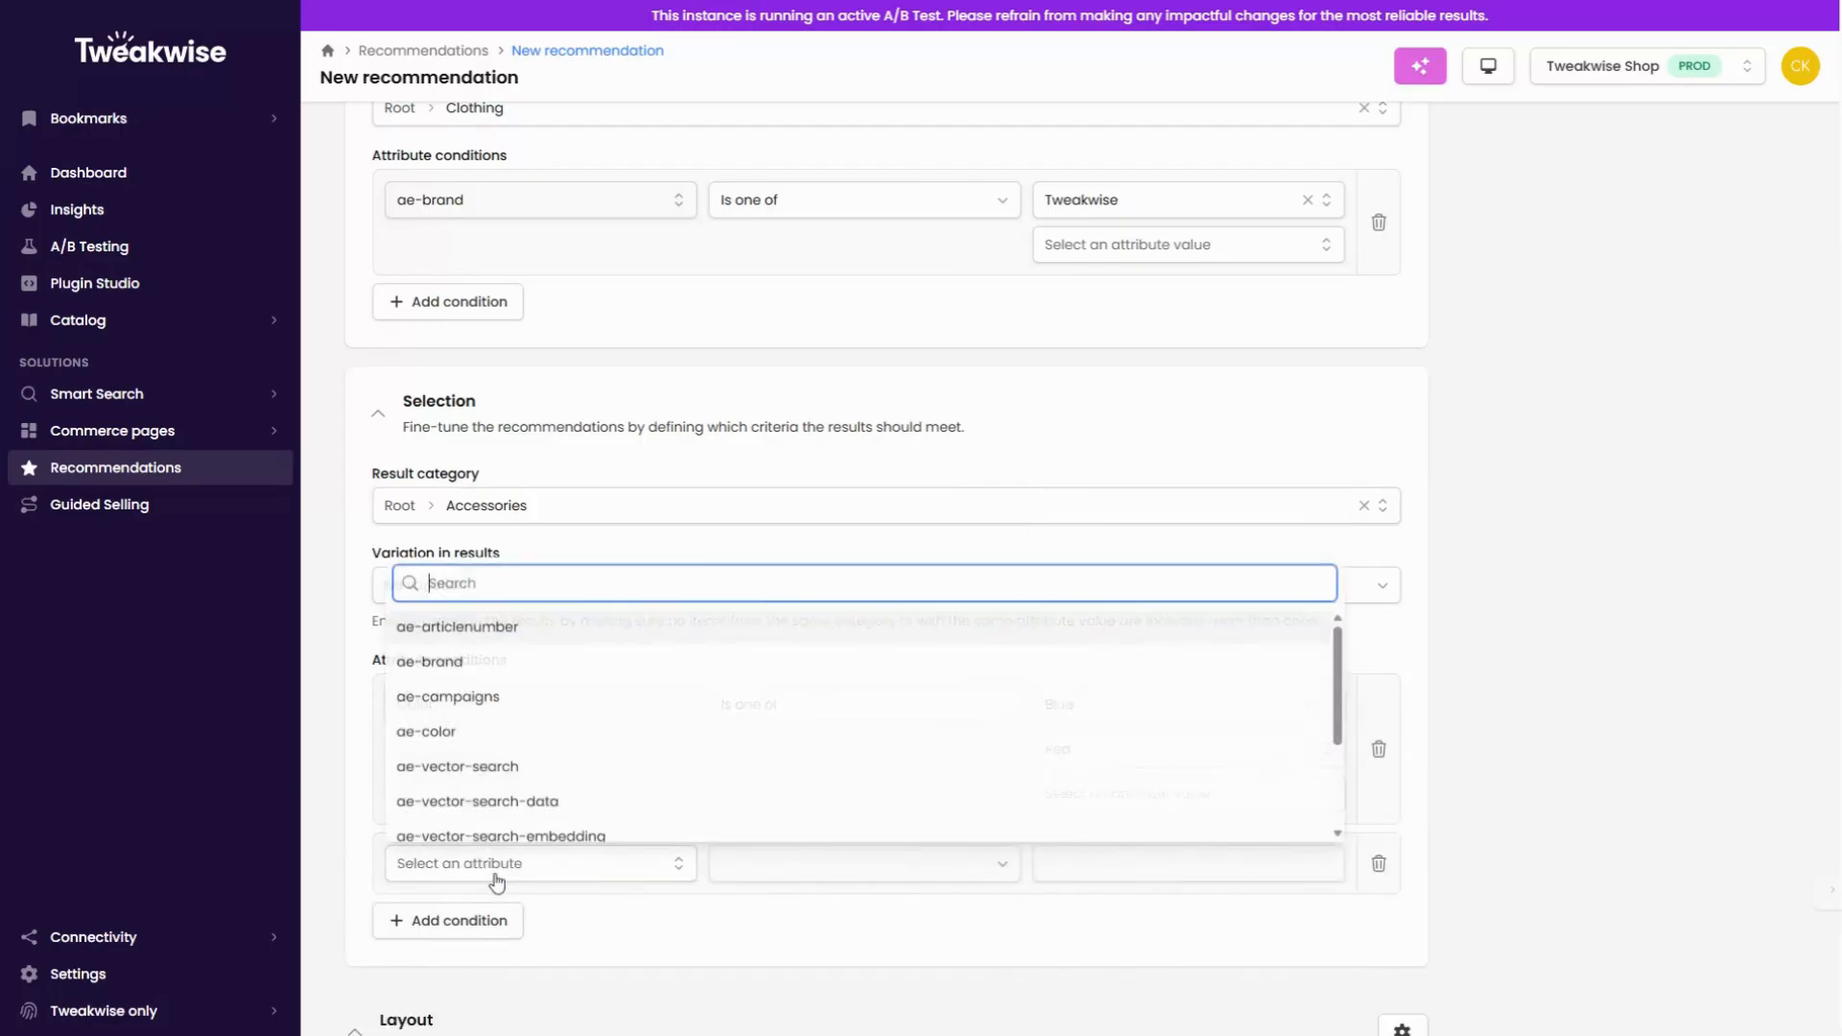
left_click(480, 660)
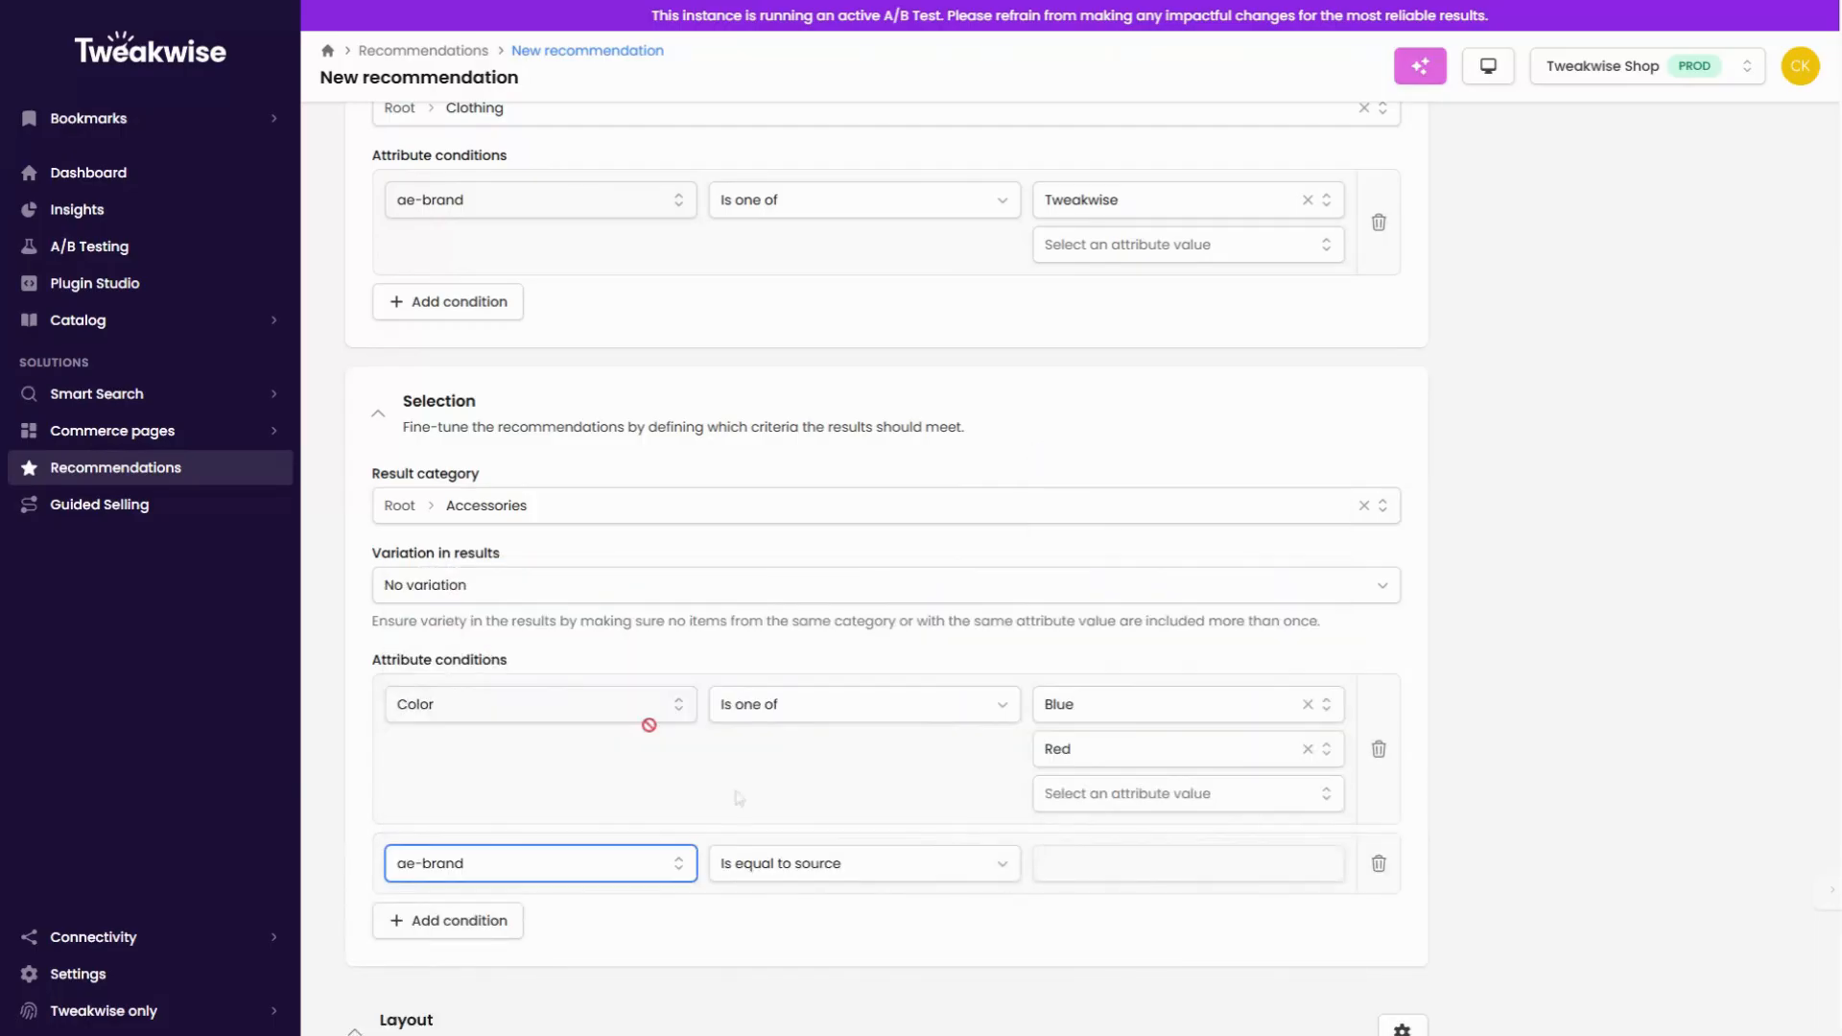
Step: Add a third selection condition requiring price to be greater or equal to source, and review the available operators
left_click(452, 921)
left_click(456, 932)
type("pric")
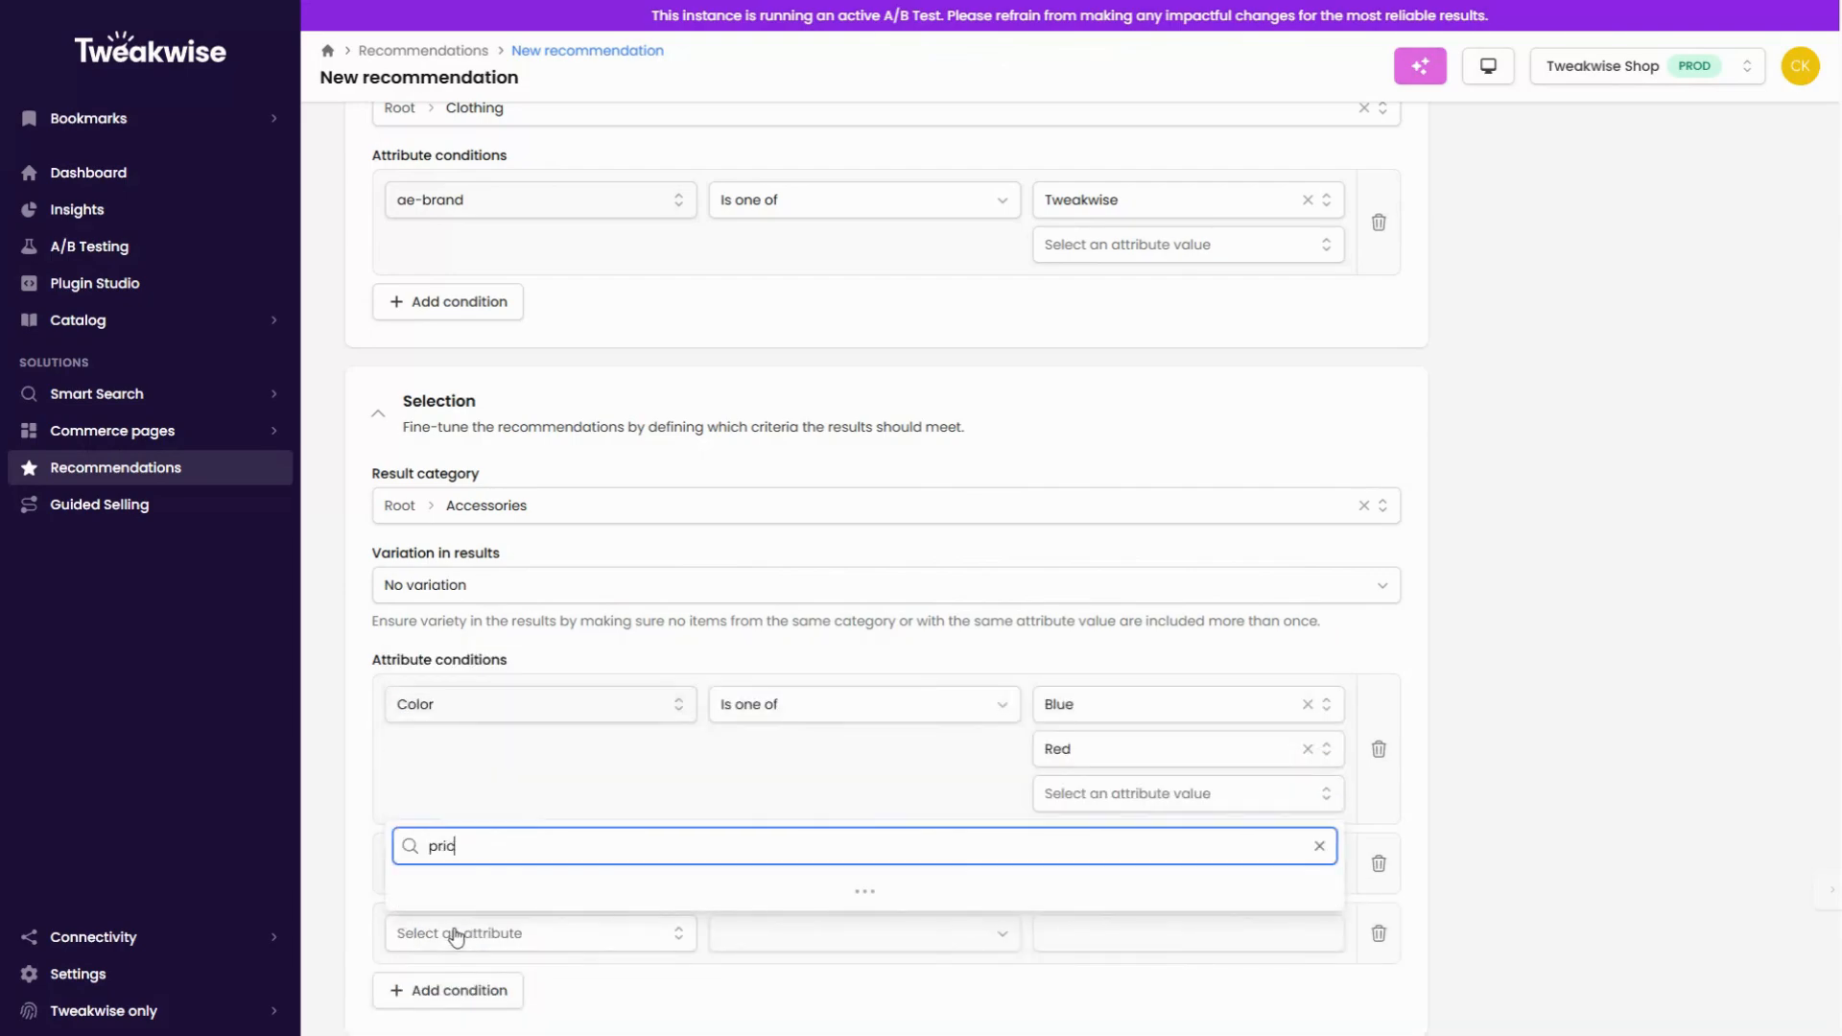
left_click(463, 785)
scroll(830, 932, "down", 1)
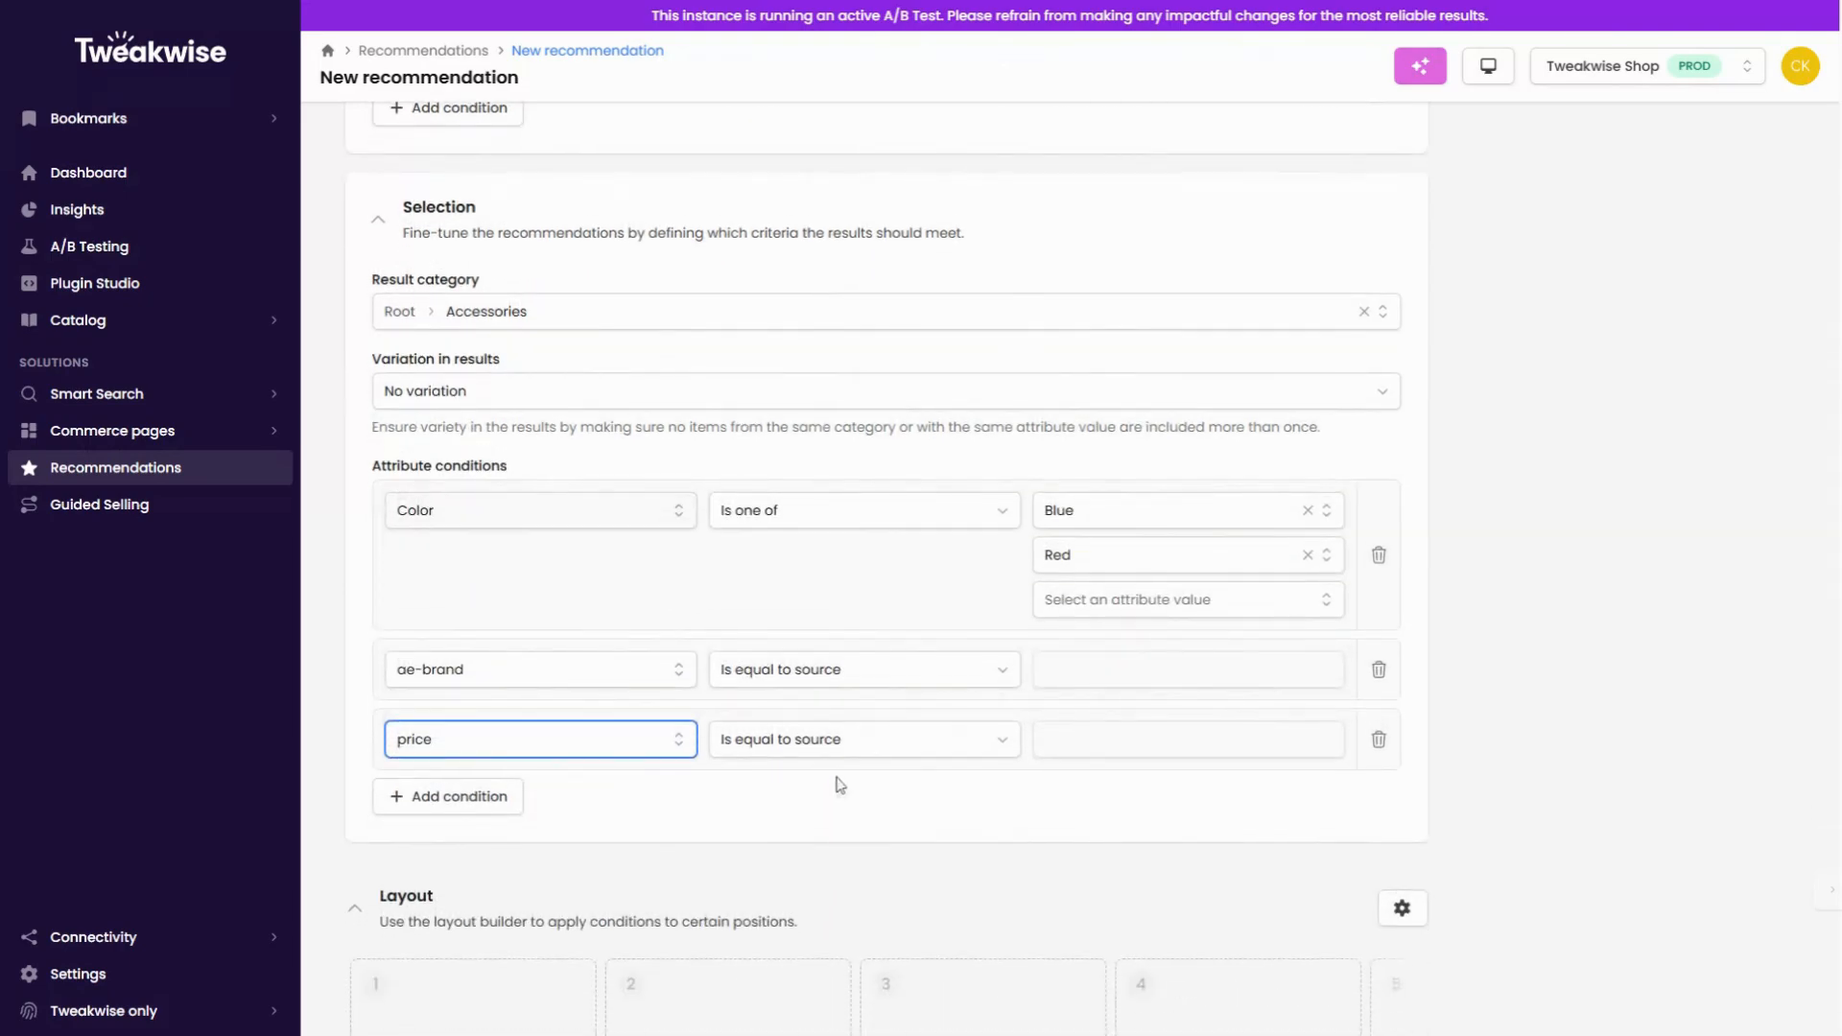
left_click(836, 749)
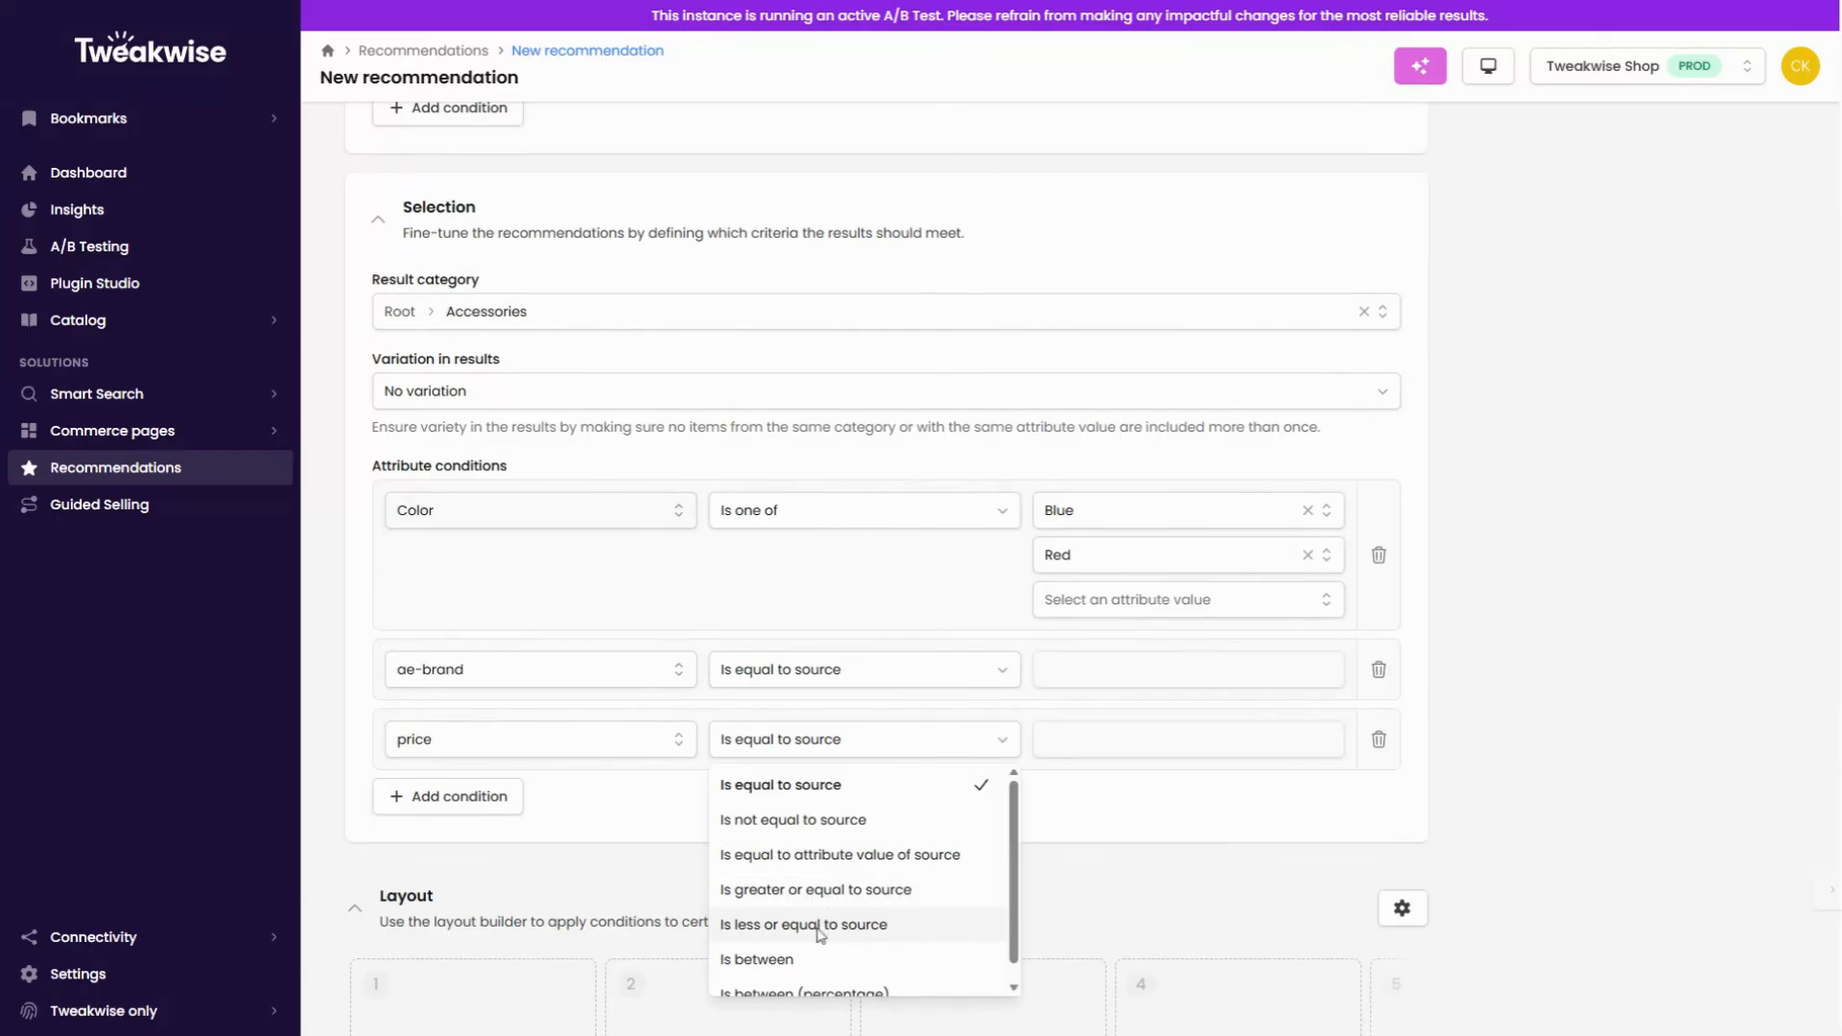
left_click(825, 892)
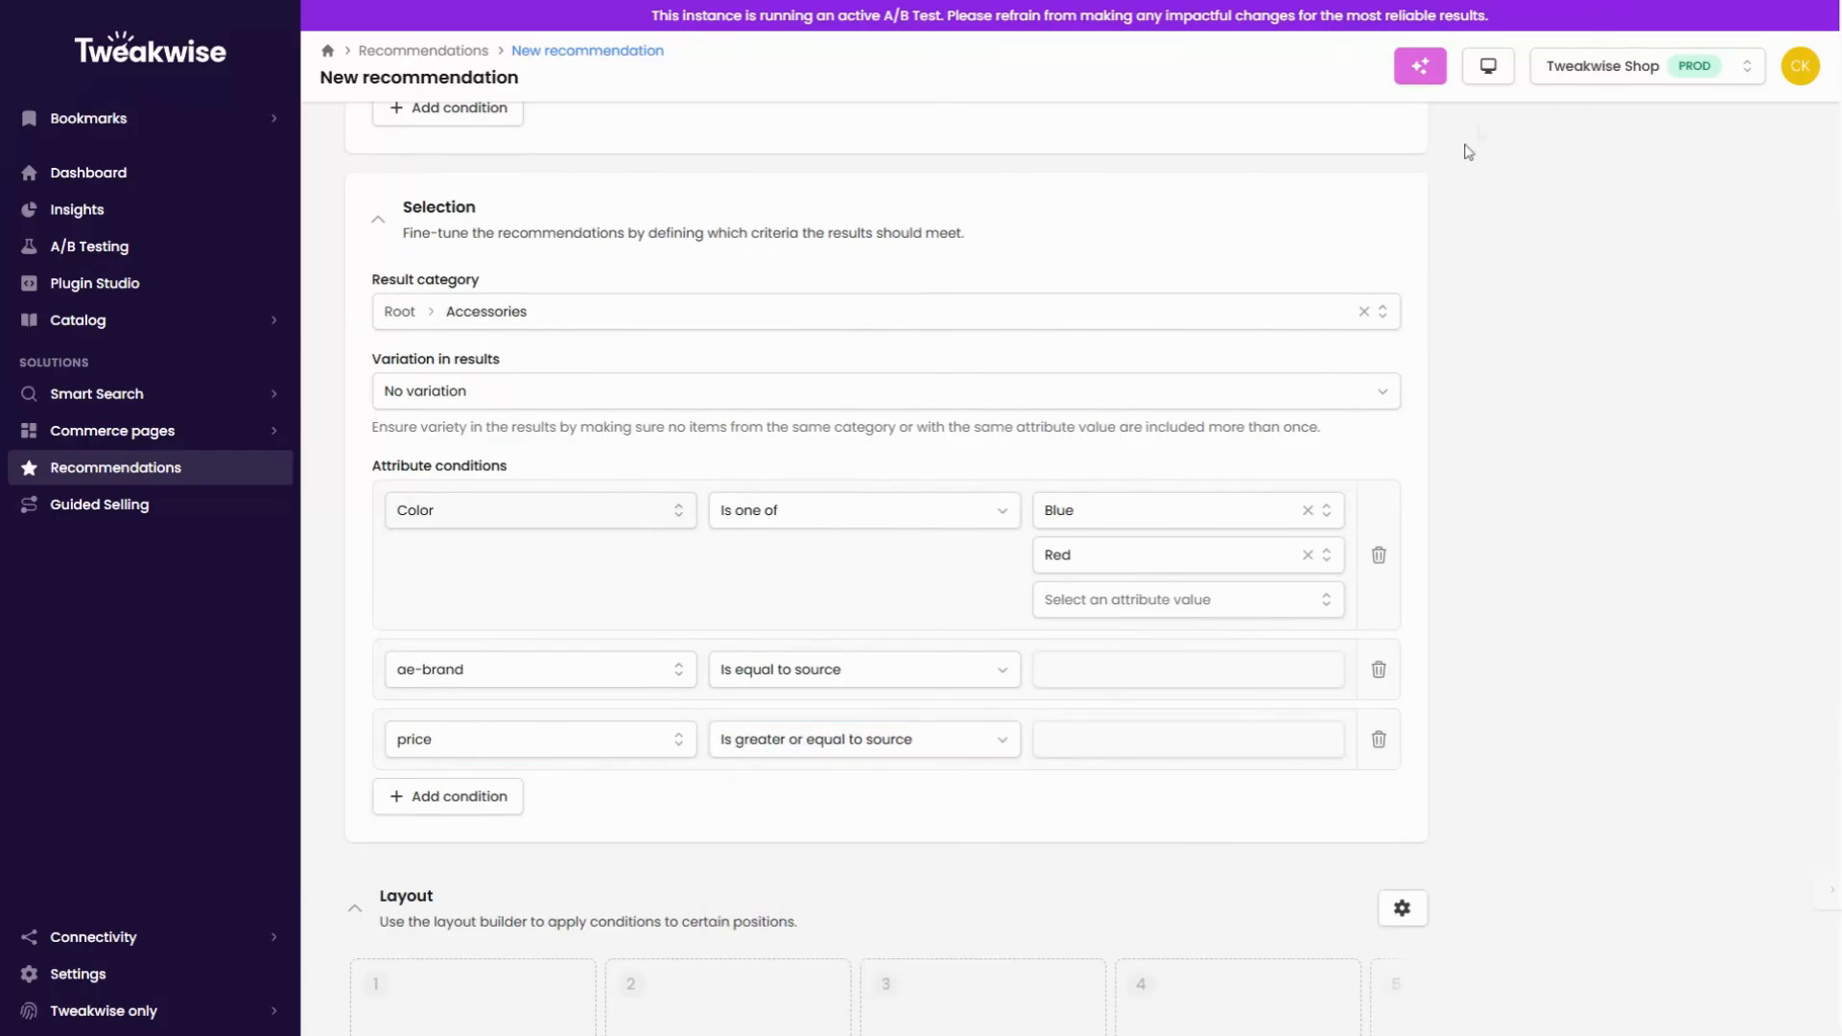
left_click(865, 739)
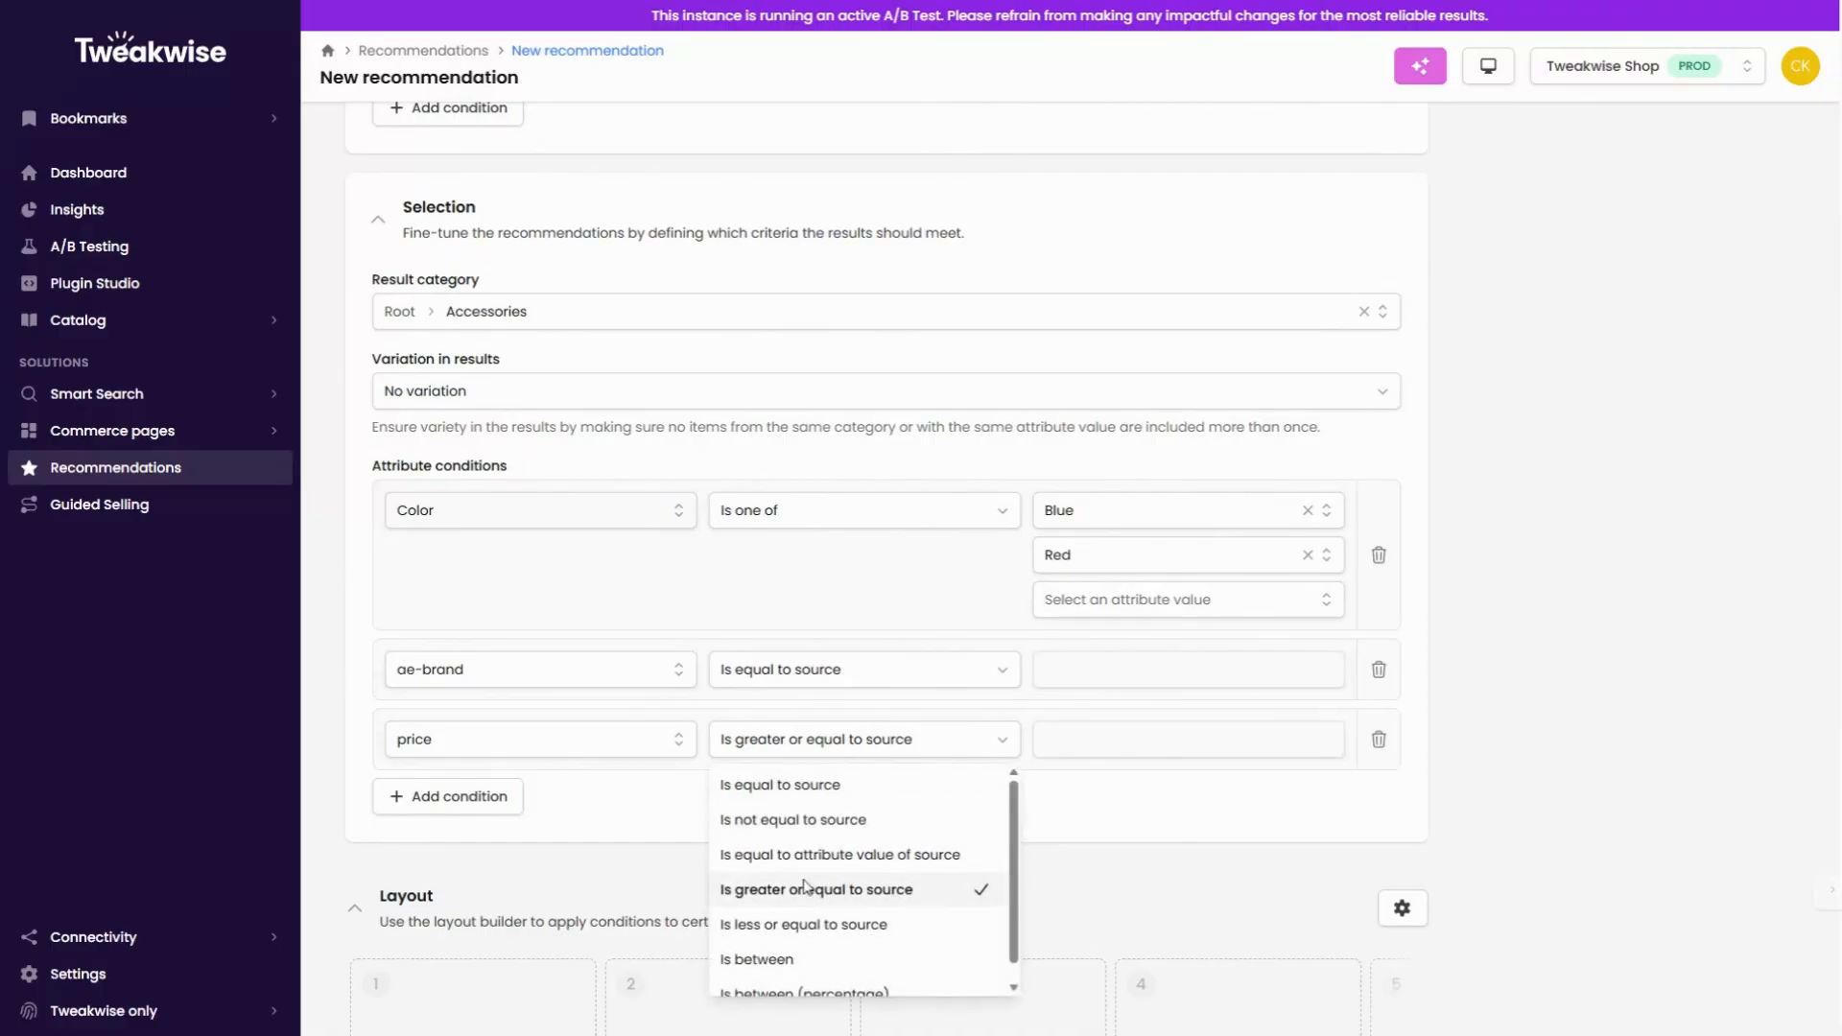
Step: Apply the Accessories builder template to the recommendation's layout
scroll(1055, 672, "down", 4)
left_click(1402, 491)
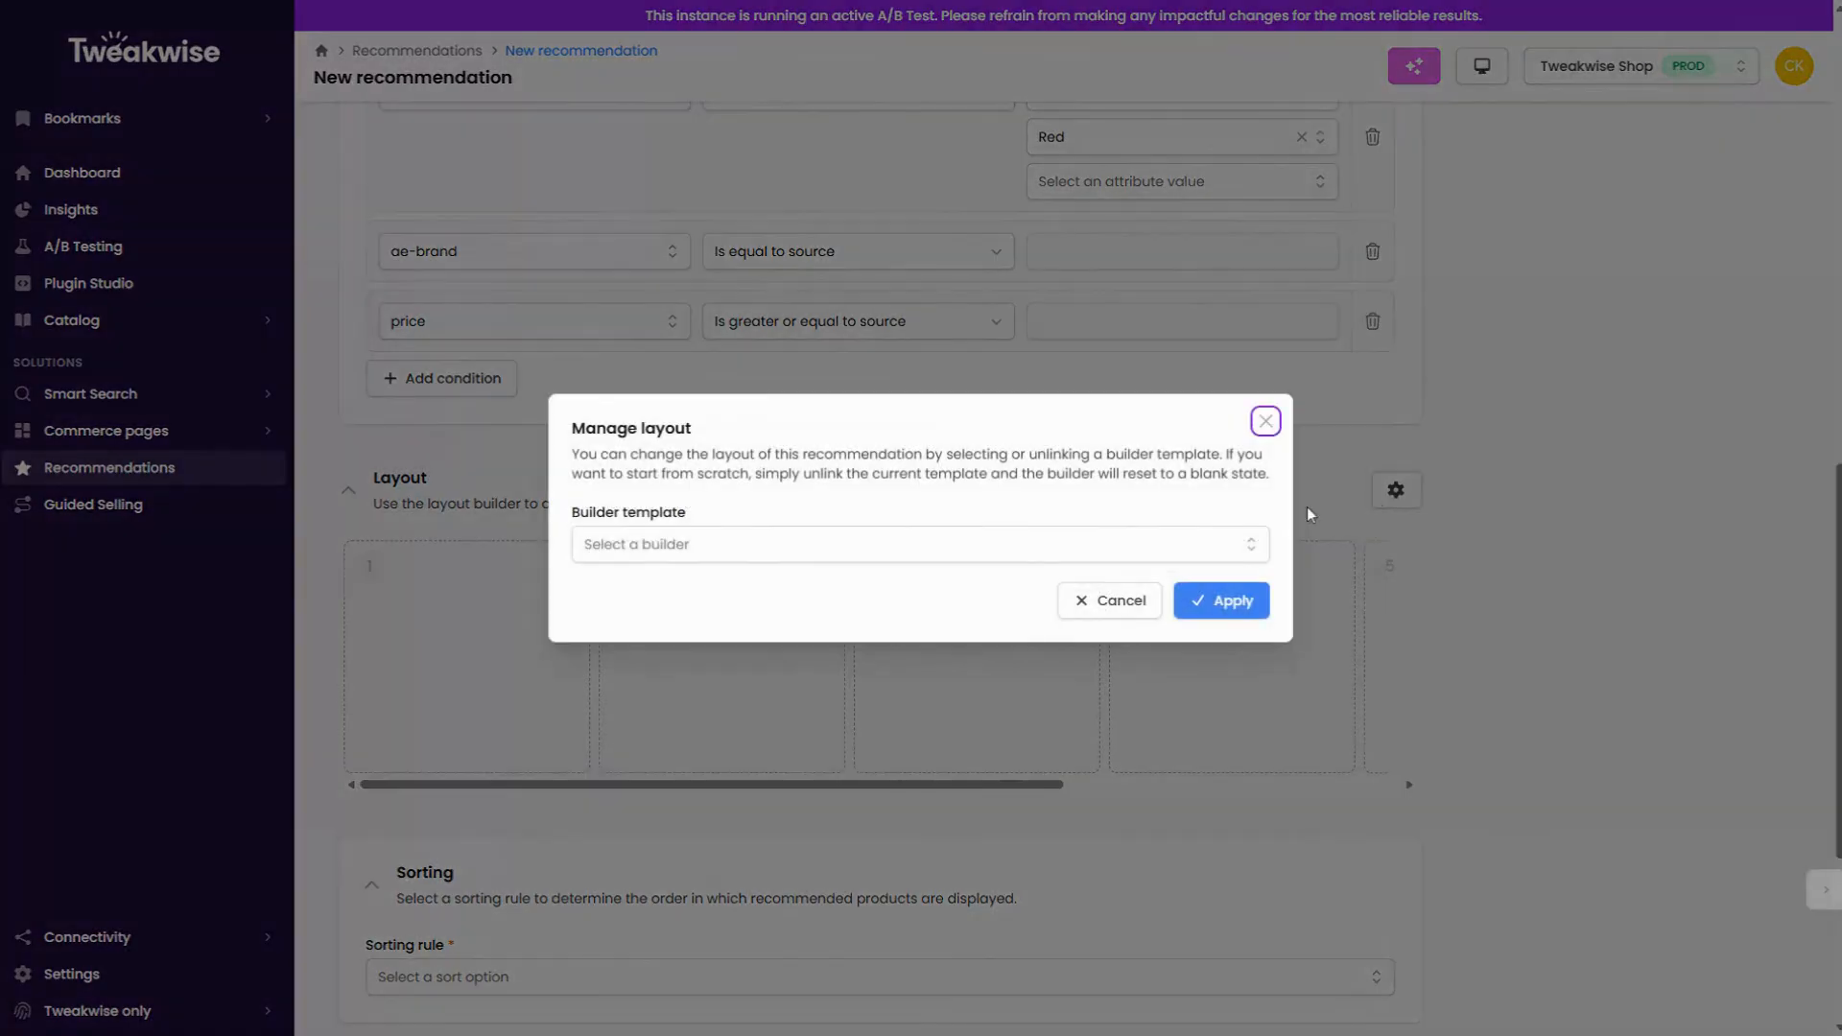
left_click(1140, 556)
left_click(625, 711)
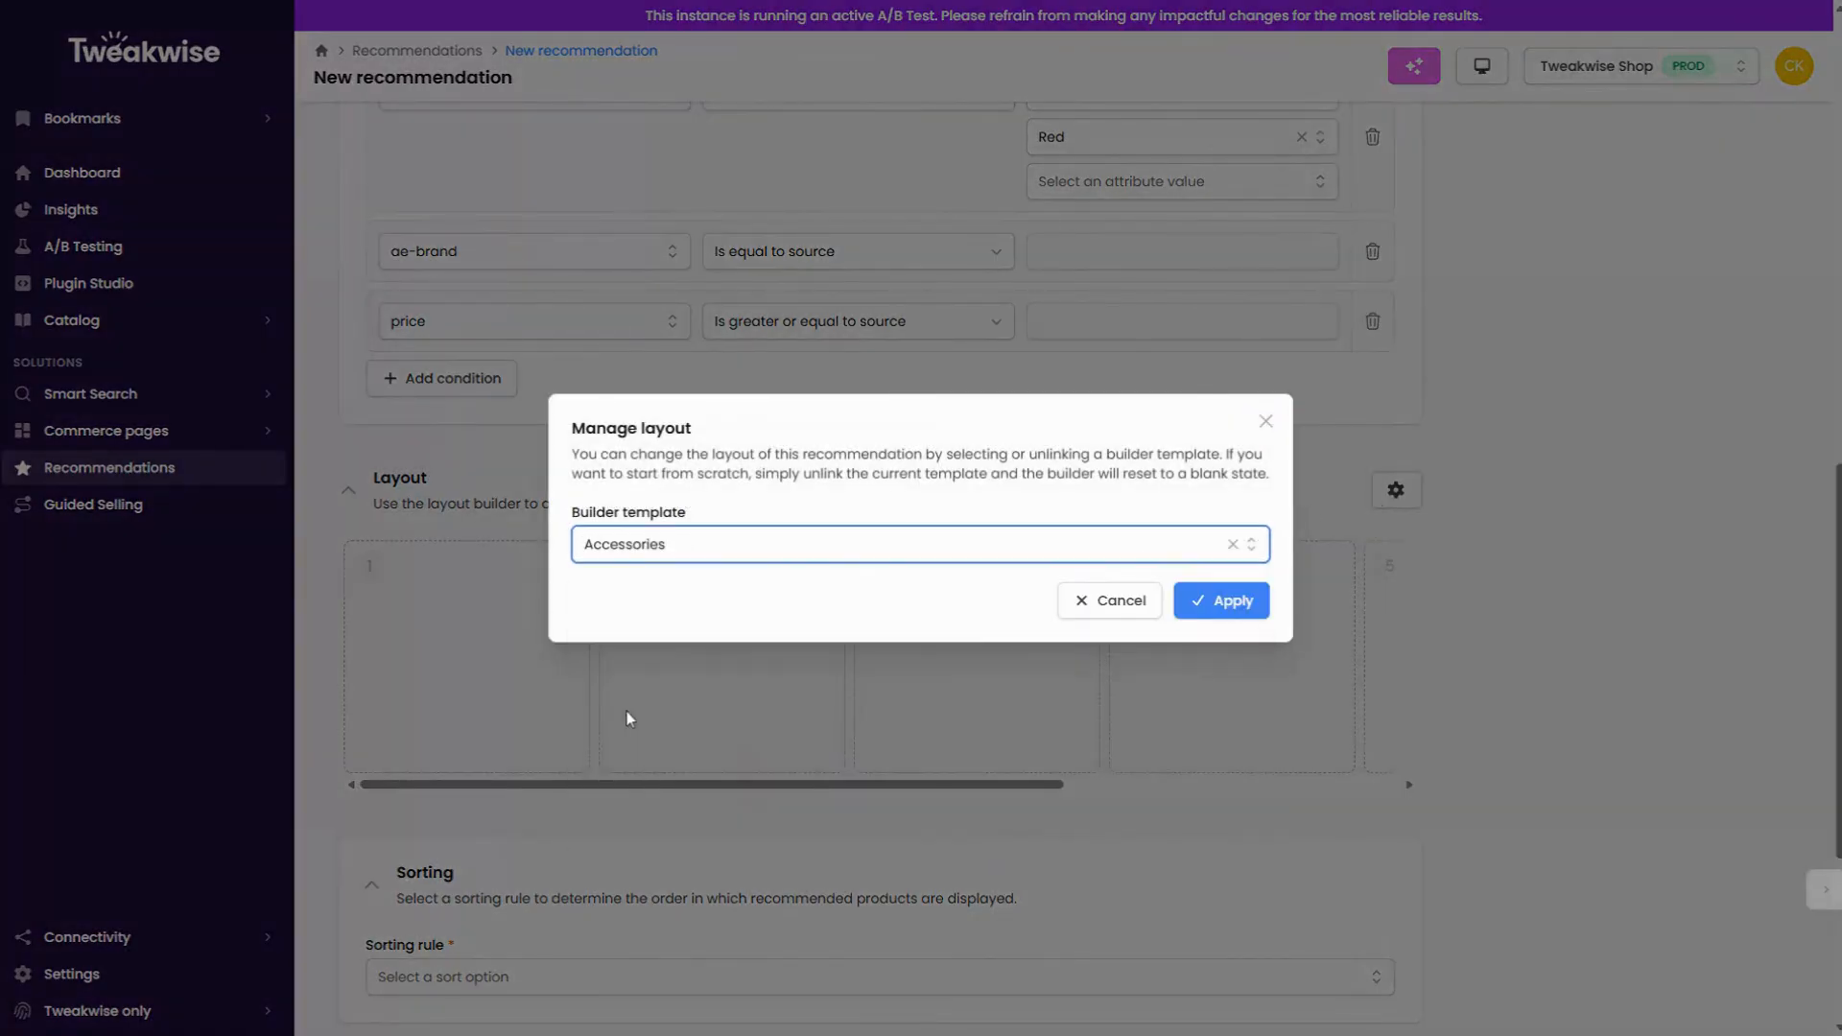
left_click(1223, 589)
Step: Unlink the Accessories builder template from the recommendation's layout
left_click(1396, 490)
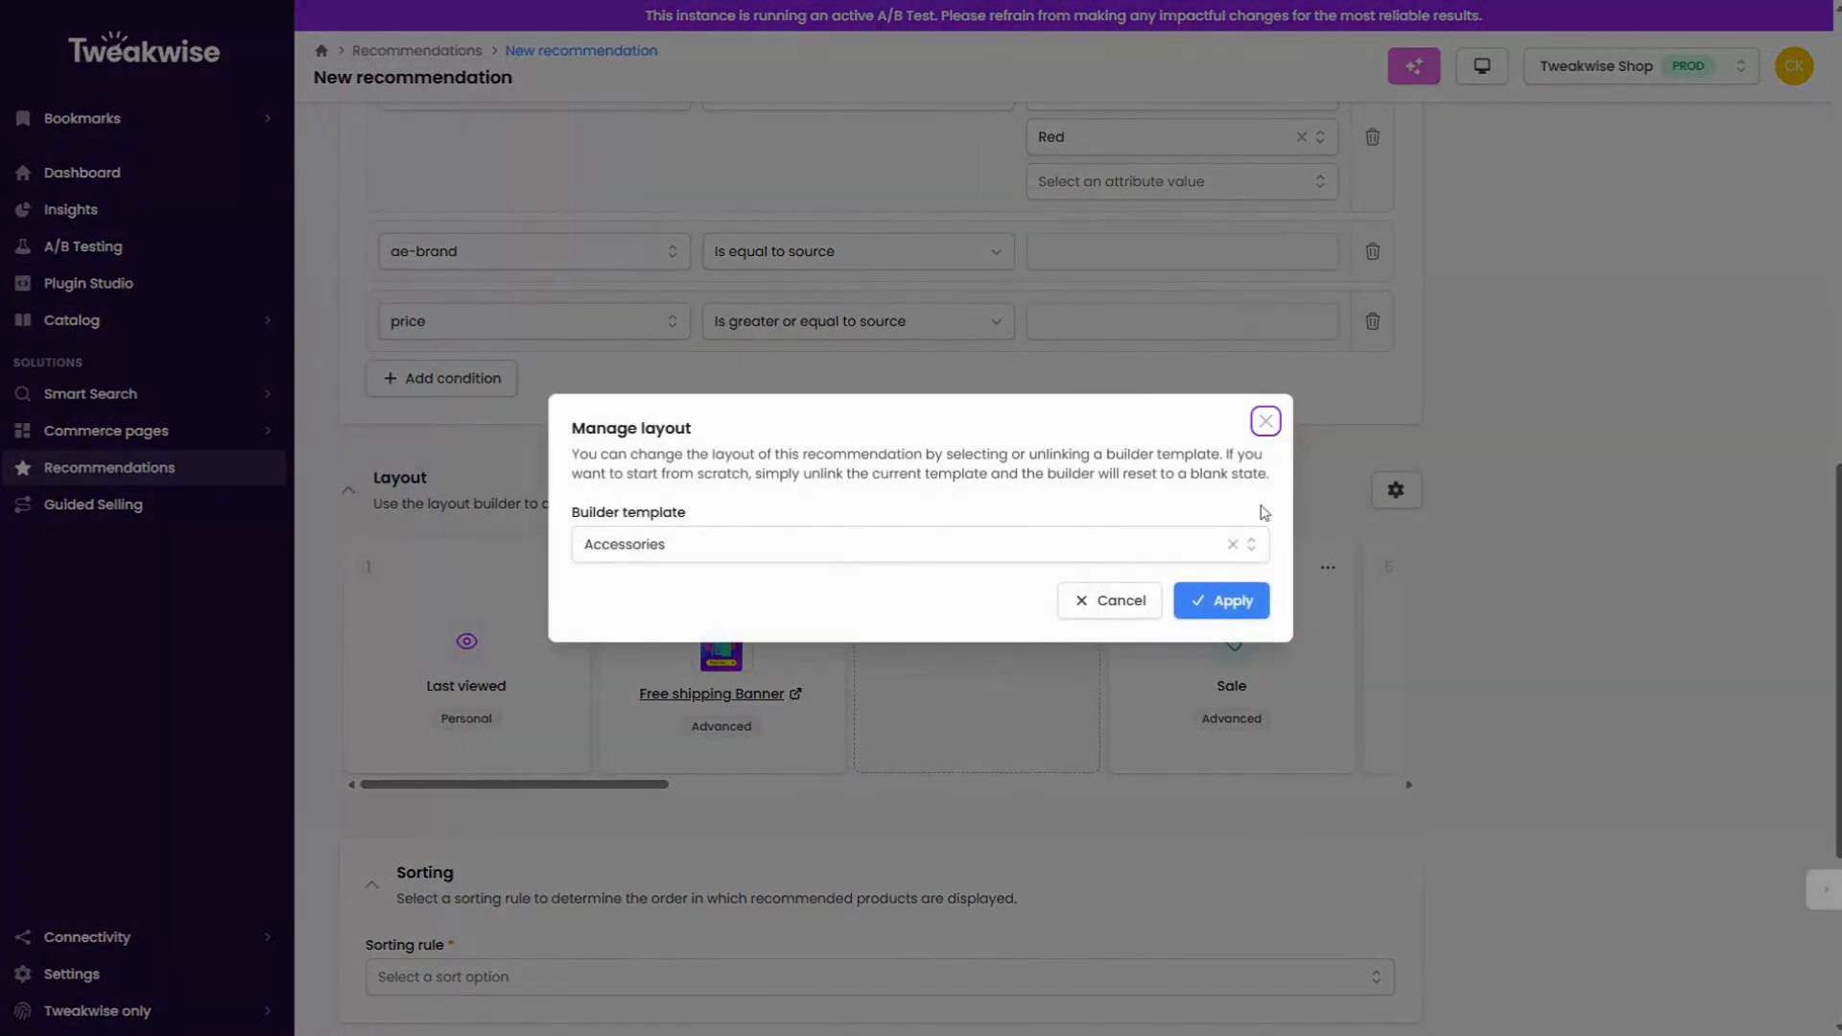
left_click(1232, 544)
left_click(1221, 602)
Step: Set the sorting rule of the up and cross selling recommendation to Recommended
scroll(938, 826, "down", 2)
left_click(892, 797)
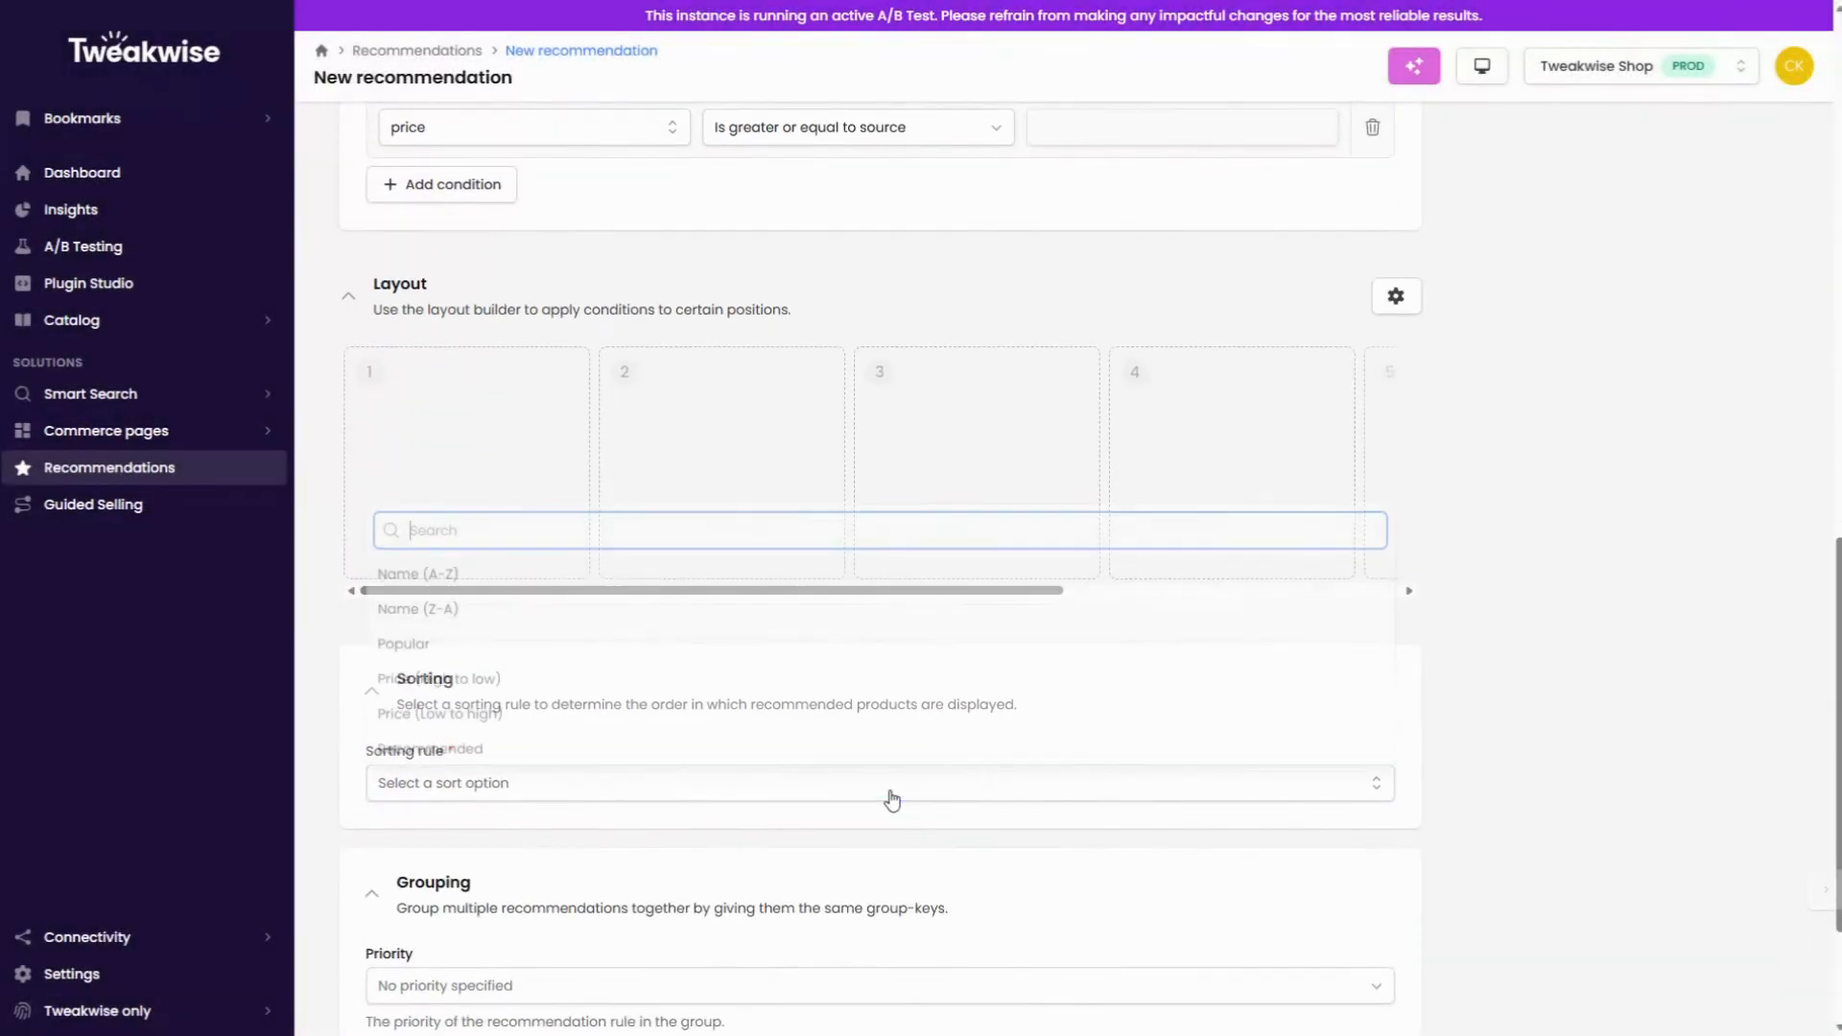
left_click(768, 744)
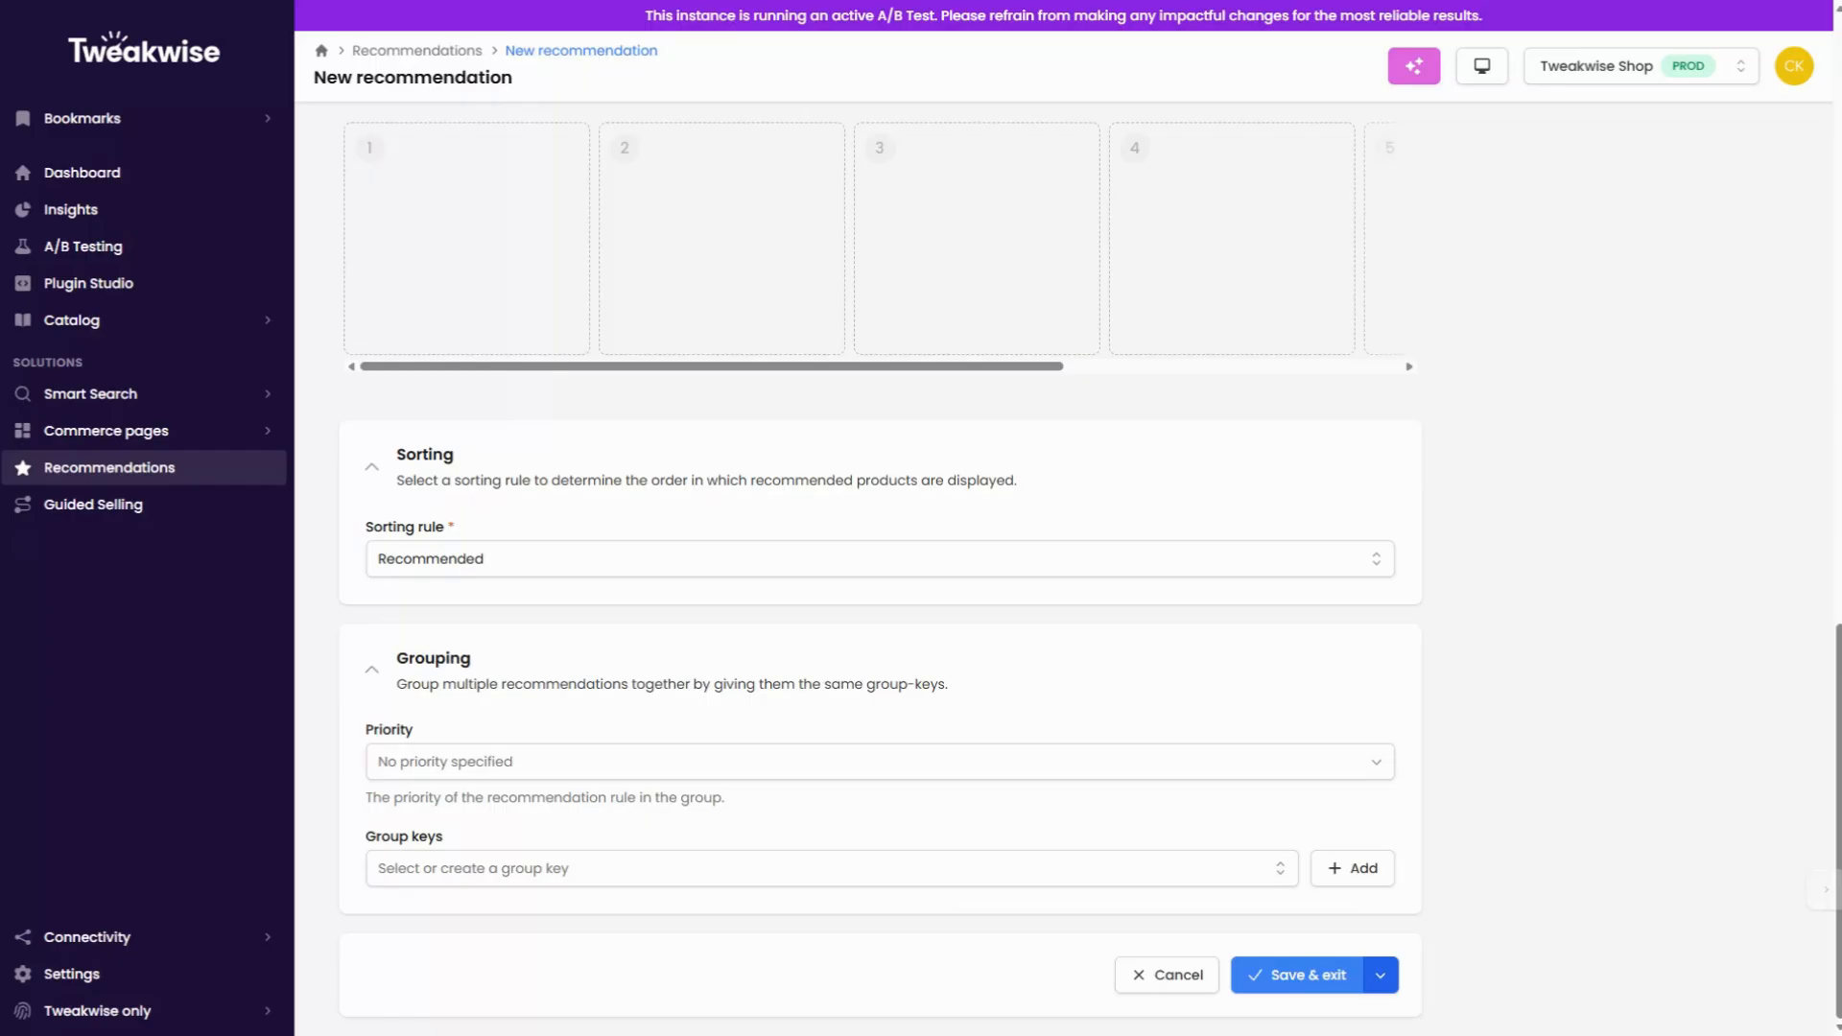
Step: Set the grouping priority to 3, select the group key "alternatives", and save the up and cross selling recommendation
left_click(727, 772)
left_click(428, 875)
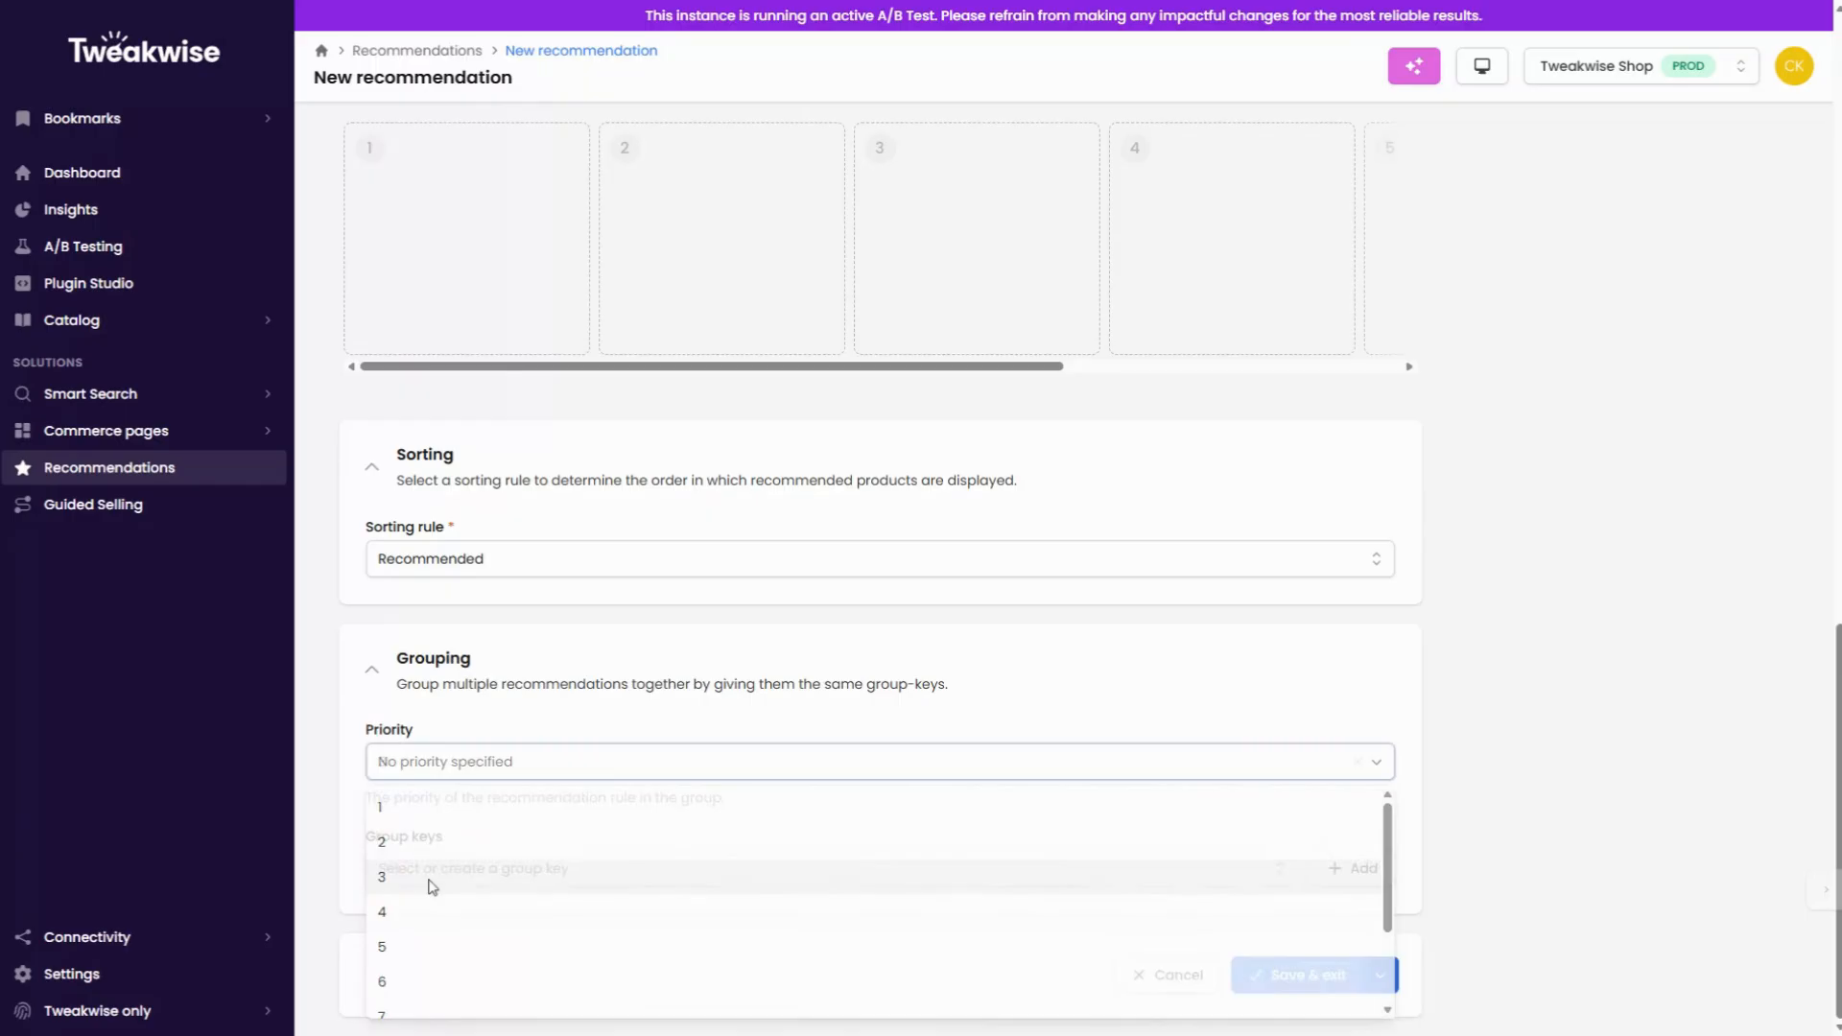
left_click(448, 891)
left_click(496, 731)
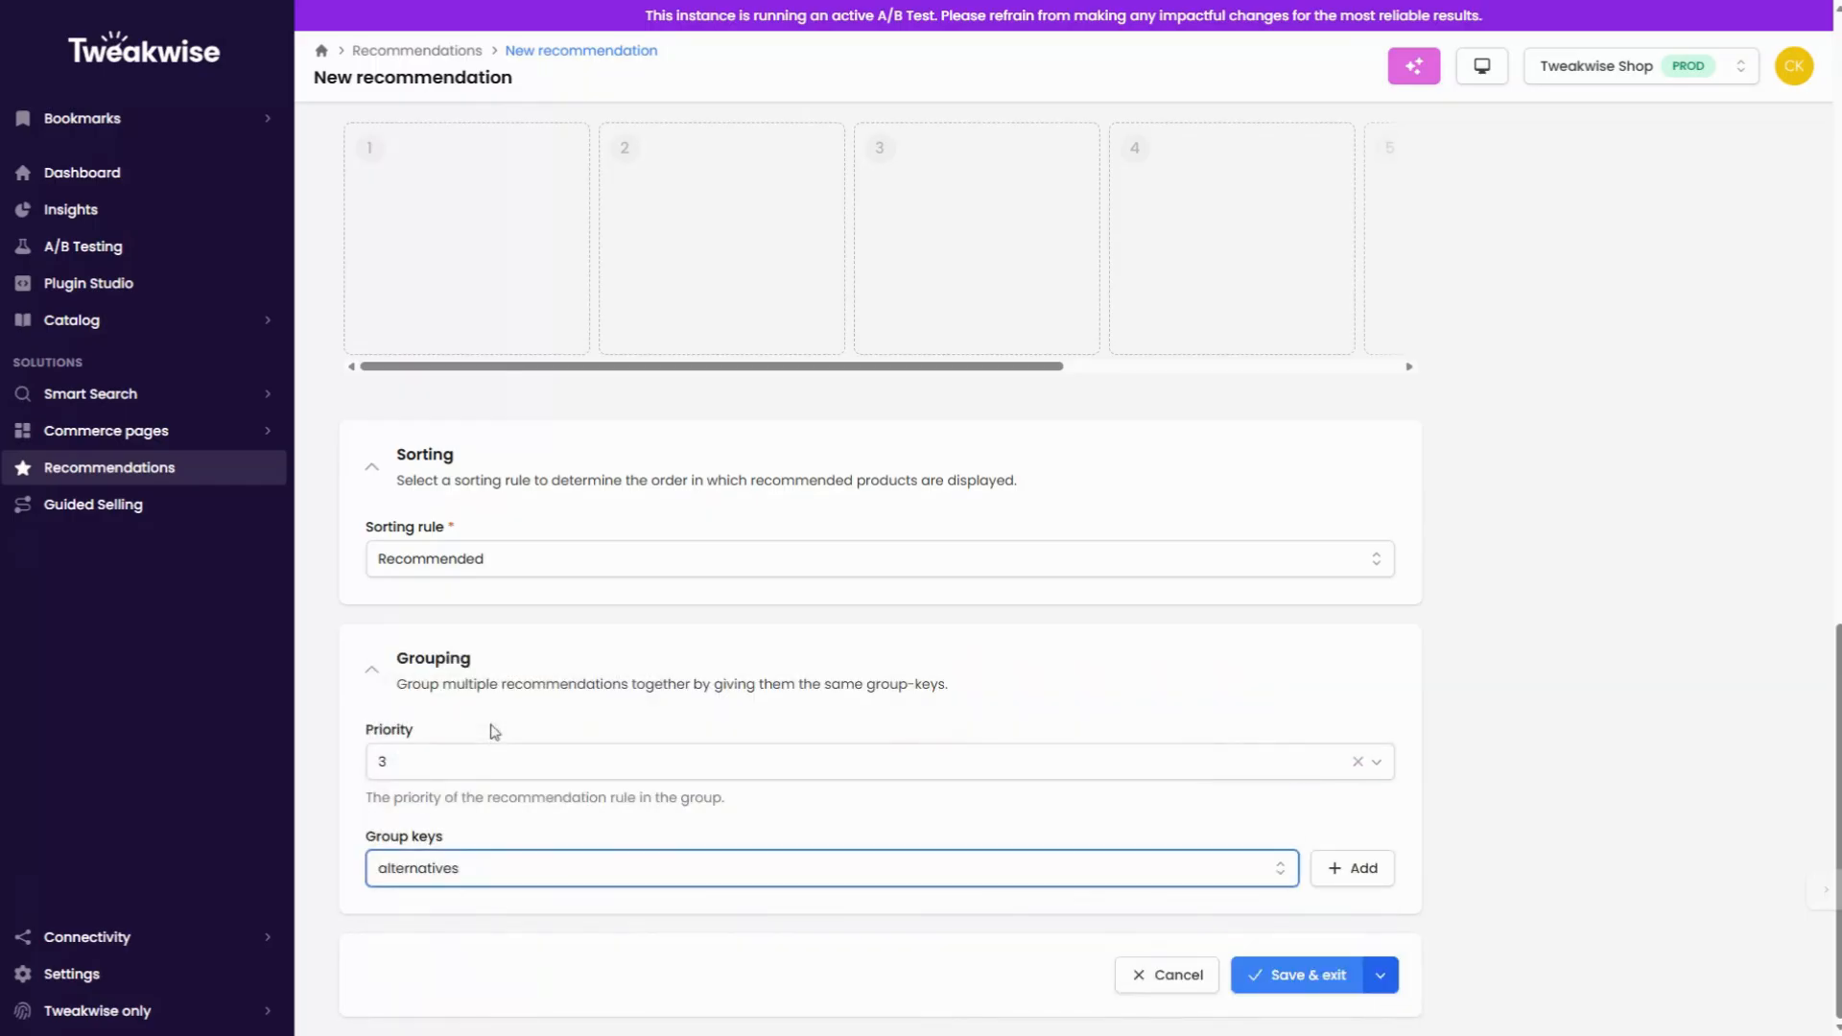
left_click(1307, 975)
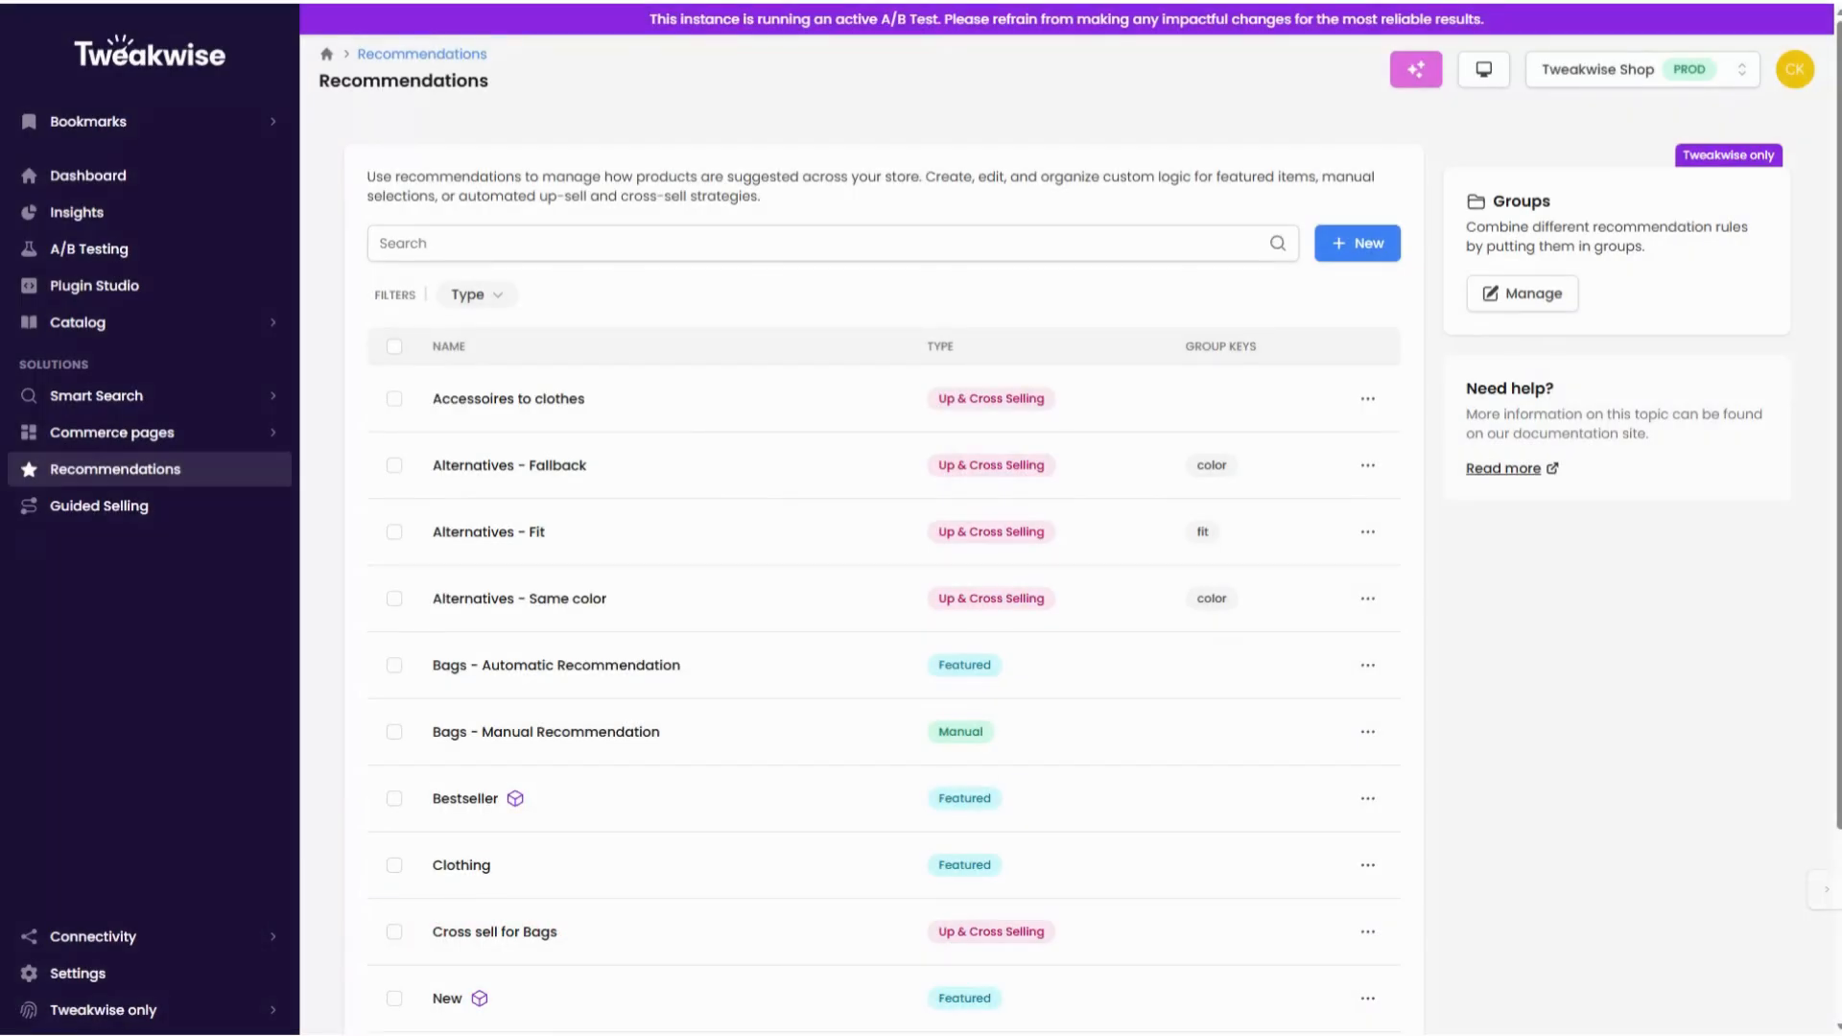
Step: Start a new Manual recommendation named "Bags - Manual Recommendation" with Accessories as its category
left_click(1348, 243)
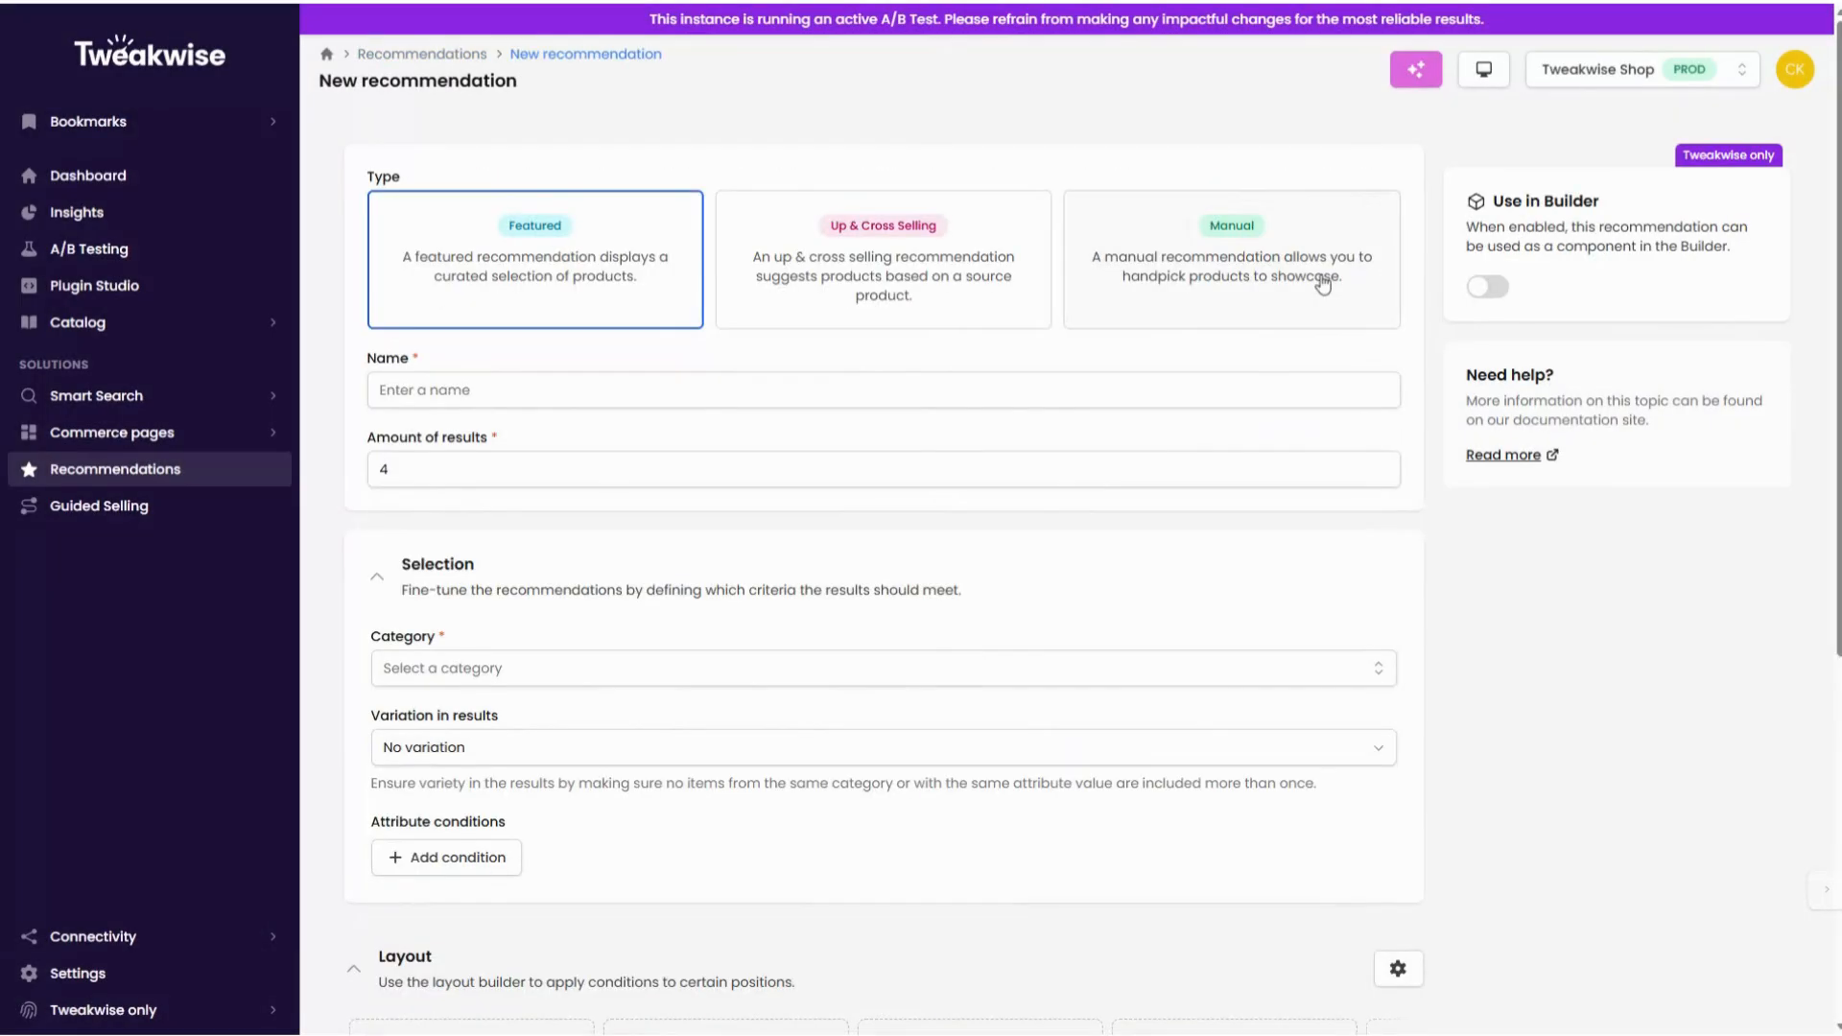
left_click(1320, 278)
left_click(977, 389)
type("Bags - Manual Recommendation")
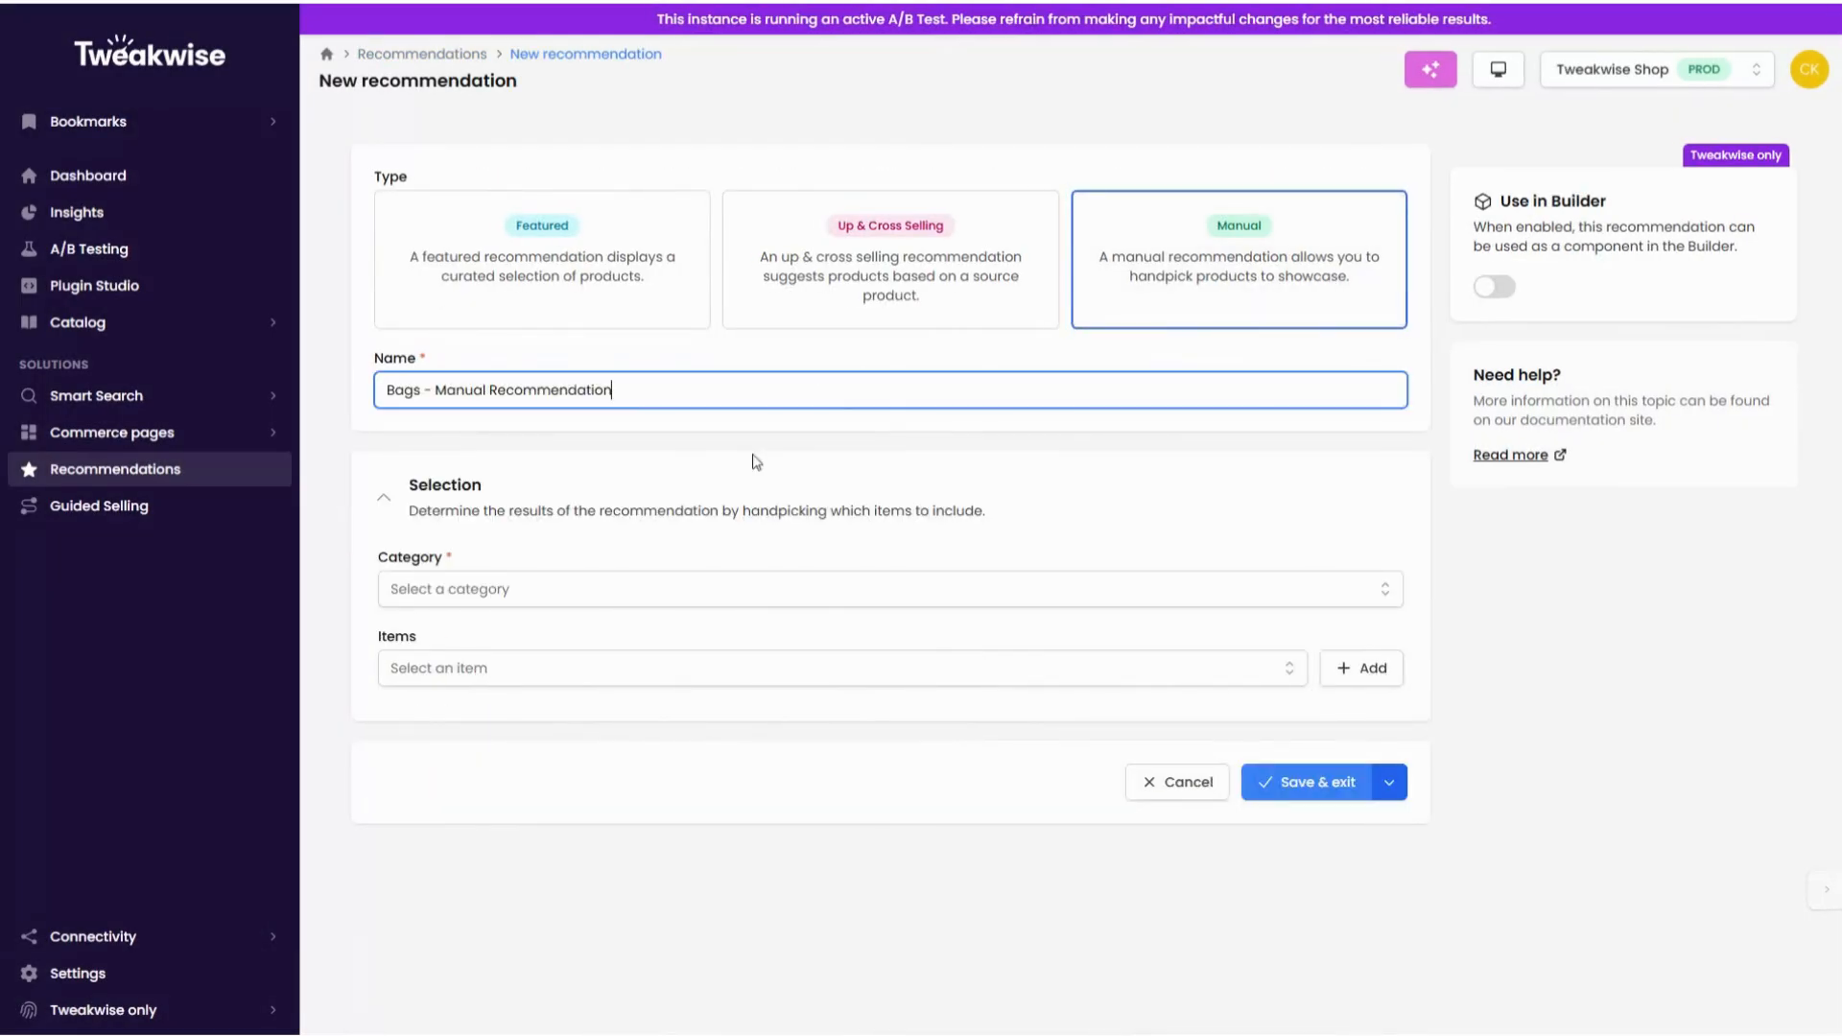
left_click(627, 600)
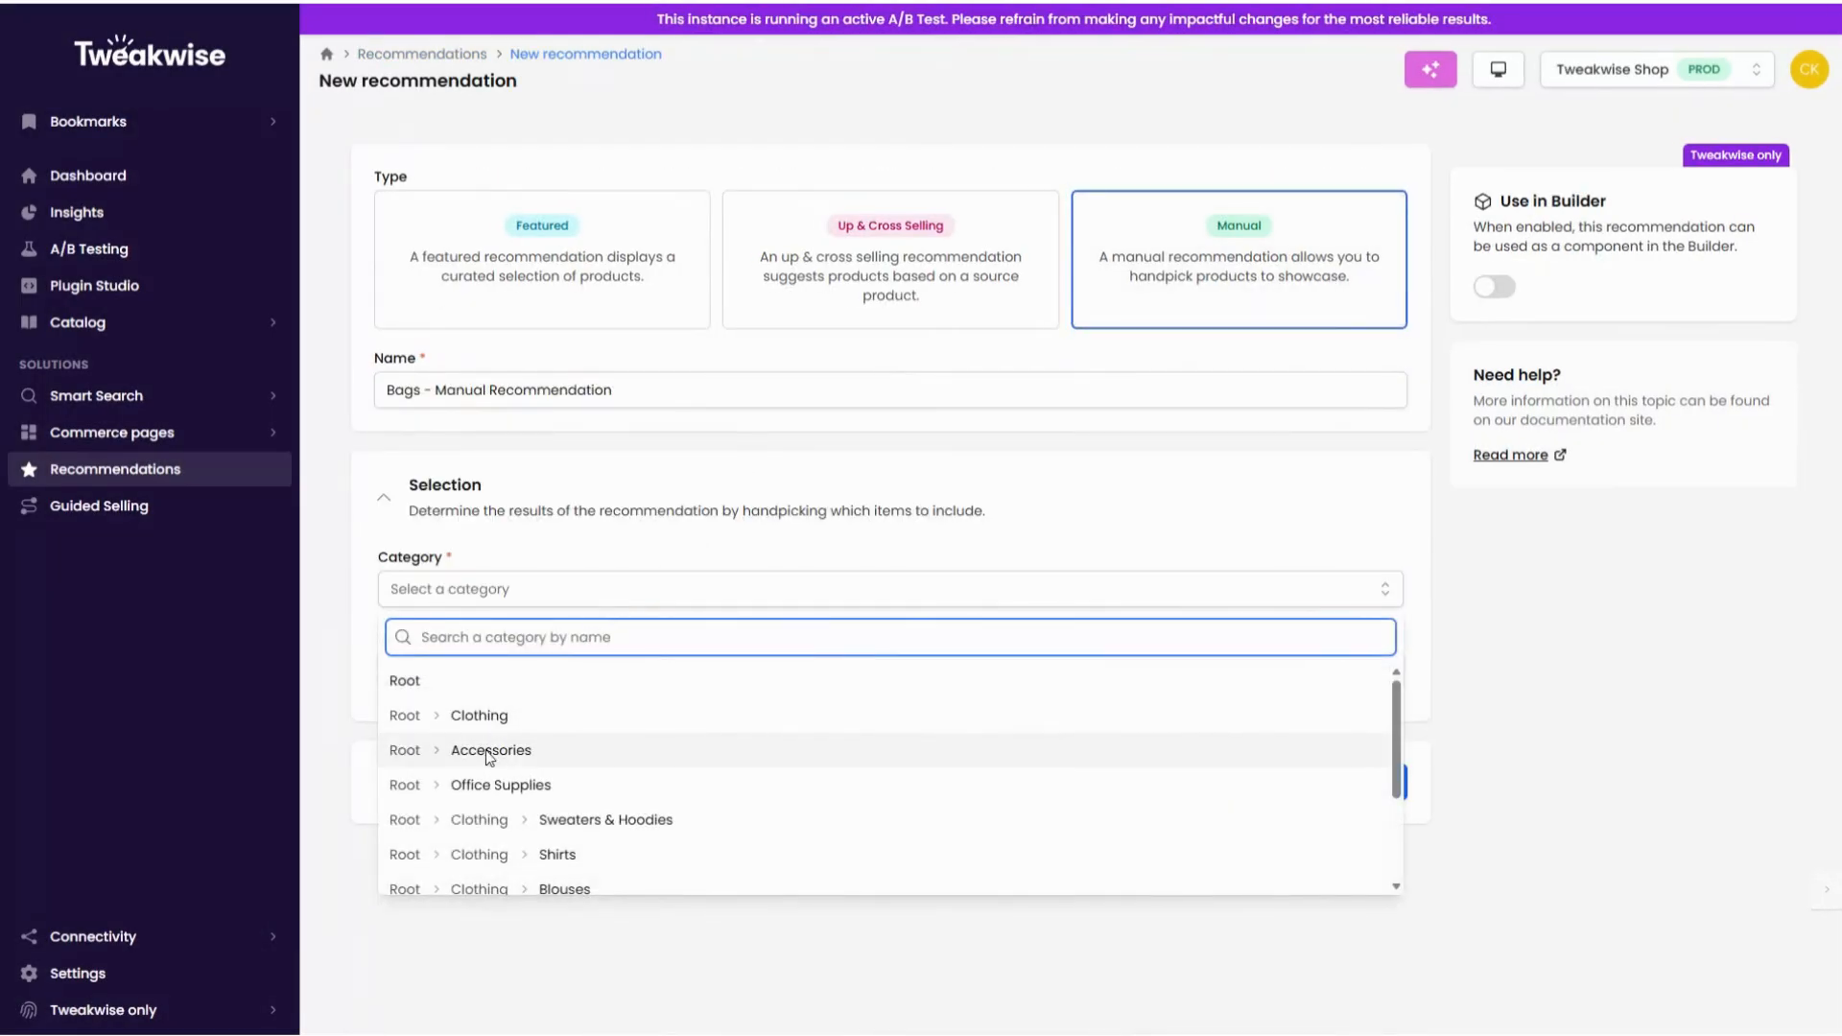
left_click(498, 752)
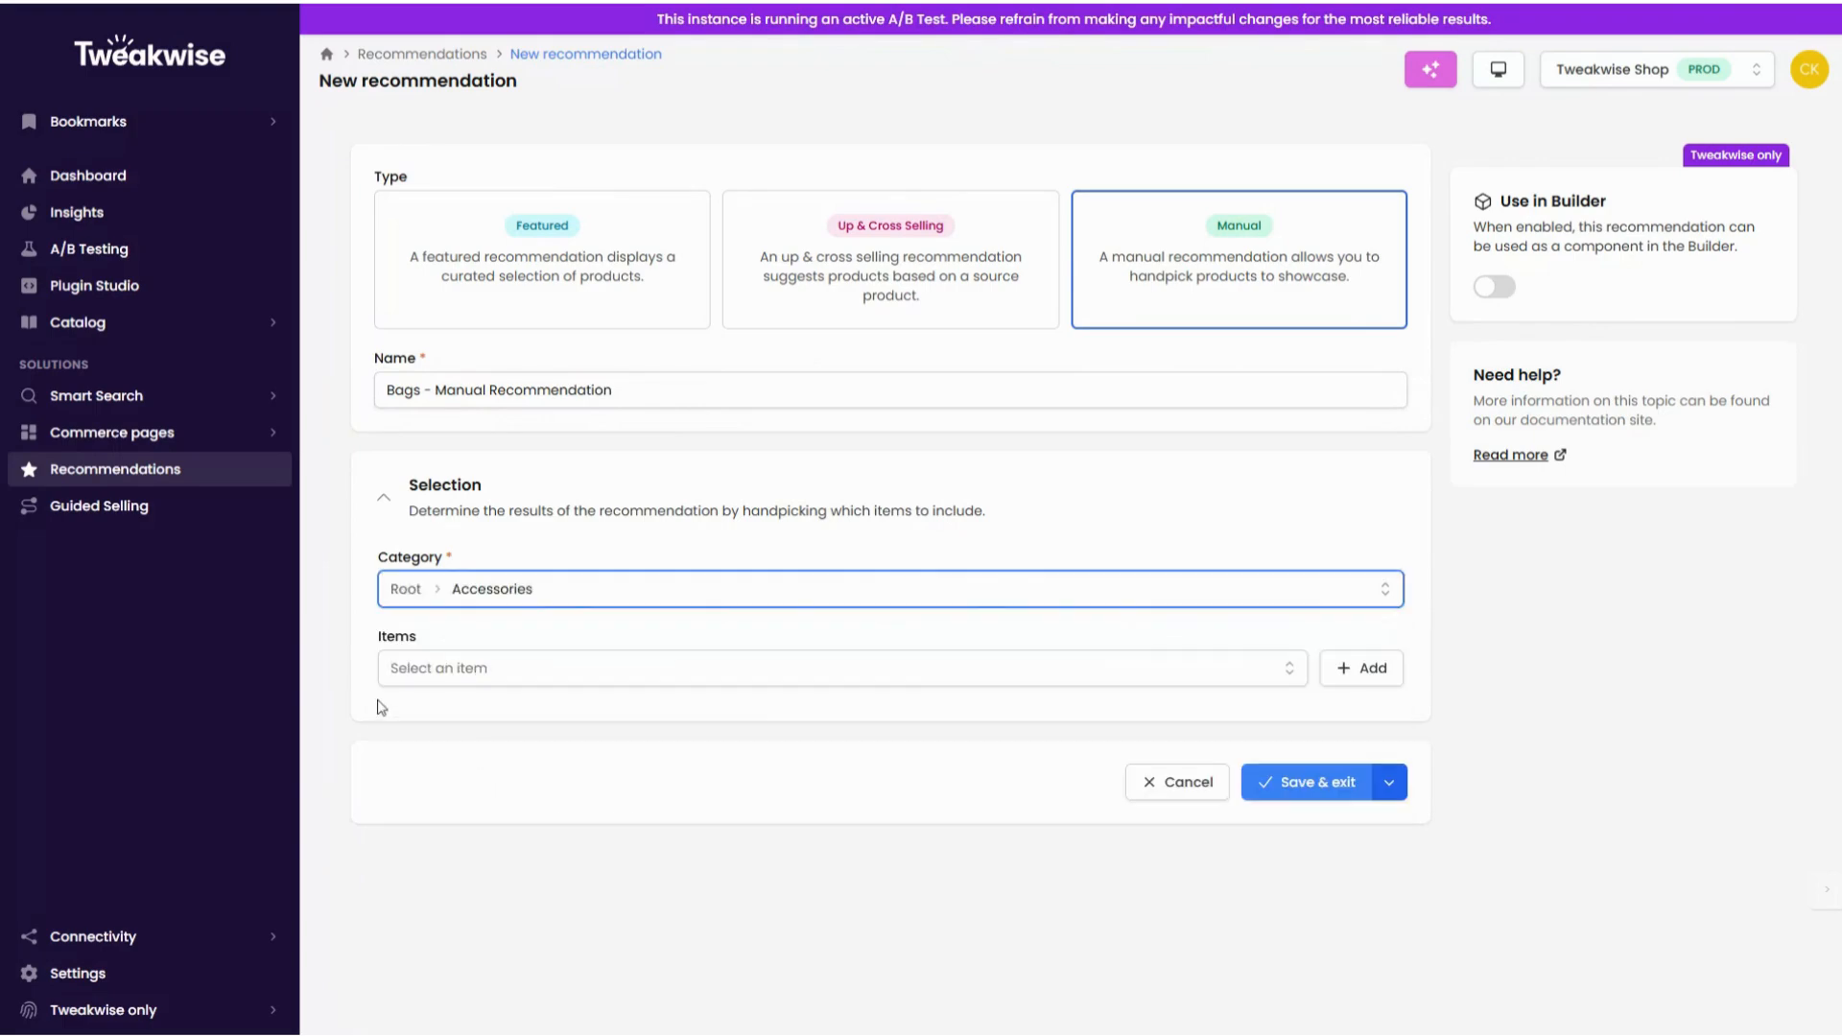
Step: Search the items for "Bag" and add Tweakwise Bag Blue to the manual recommendation
left_click(452, 675)
type("Bag")
left_click(518, 765)
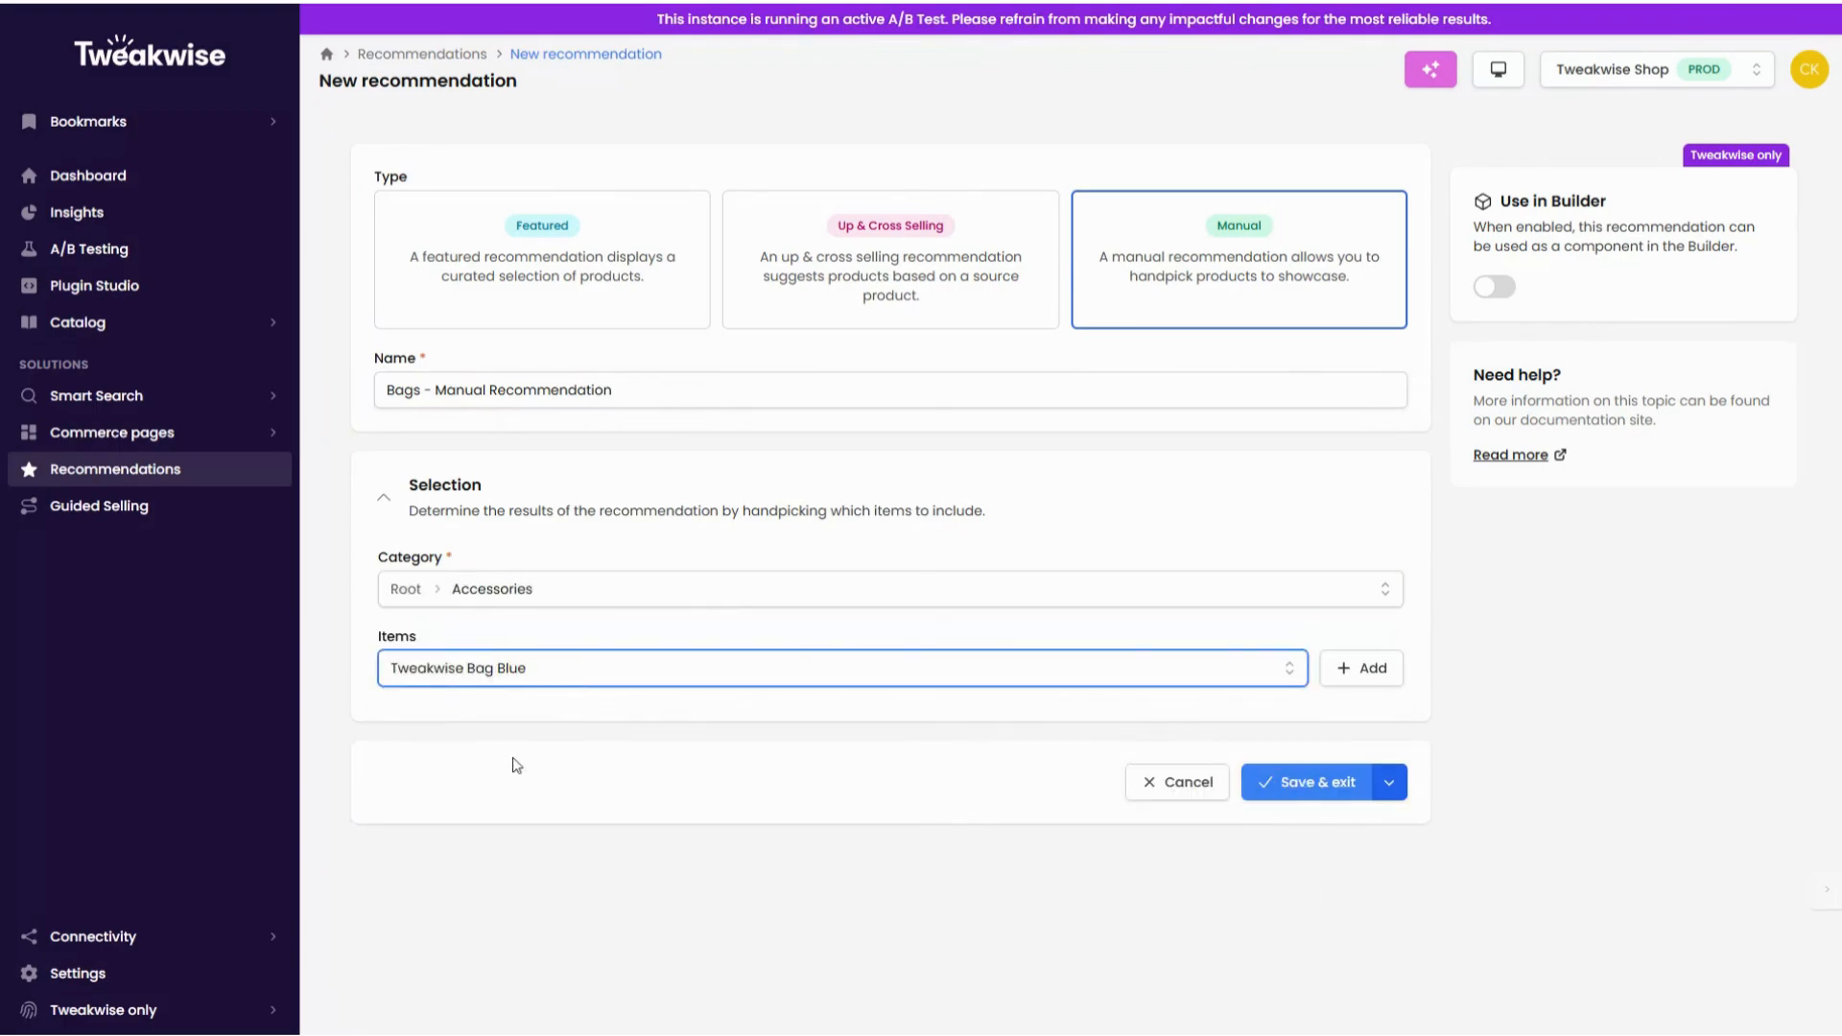
left_click(1358, 668)
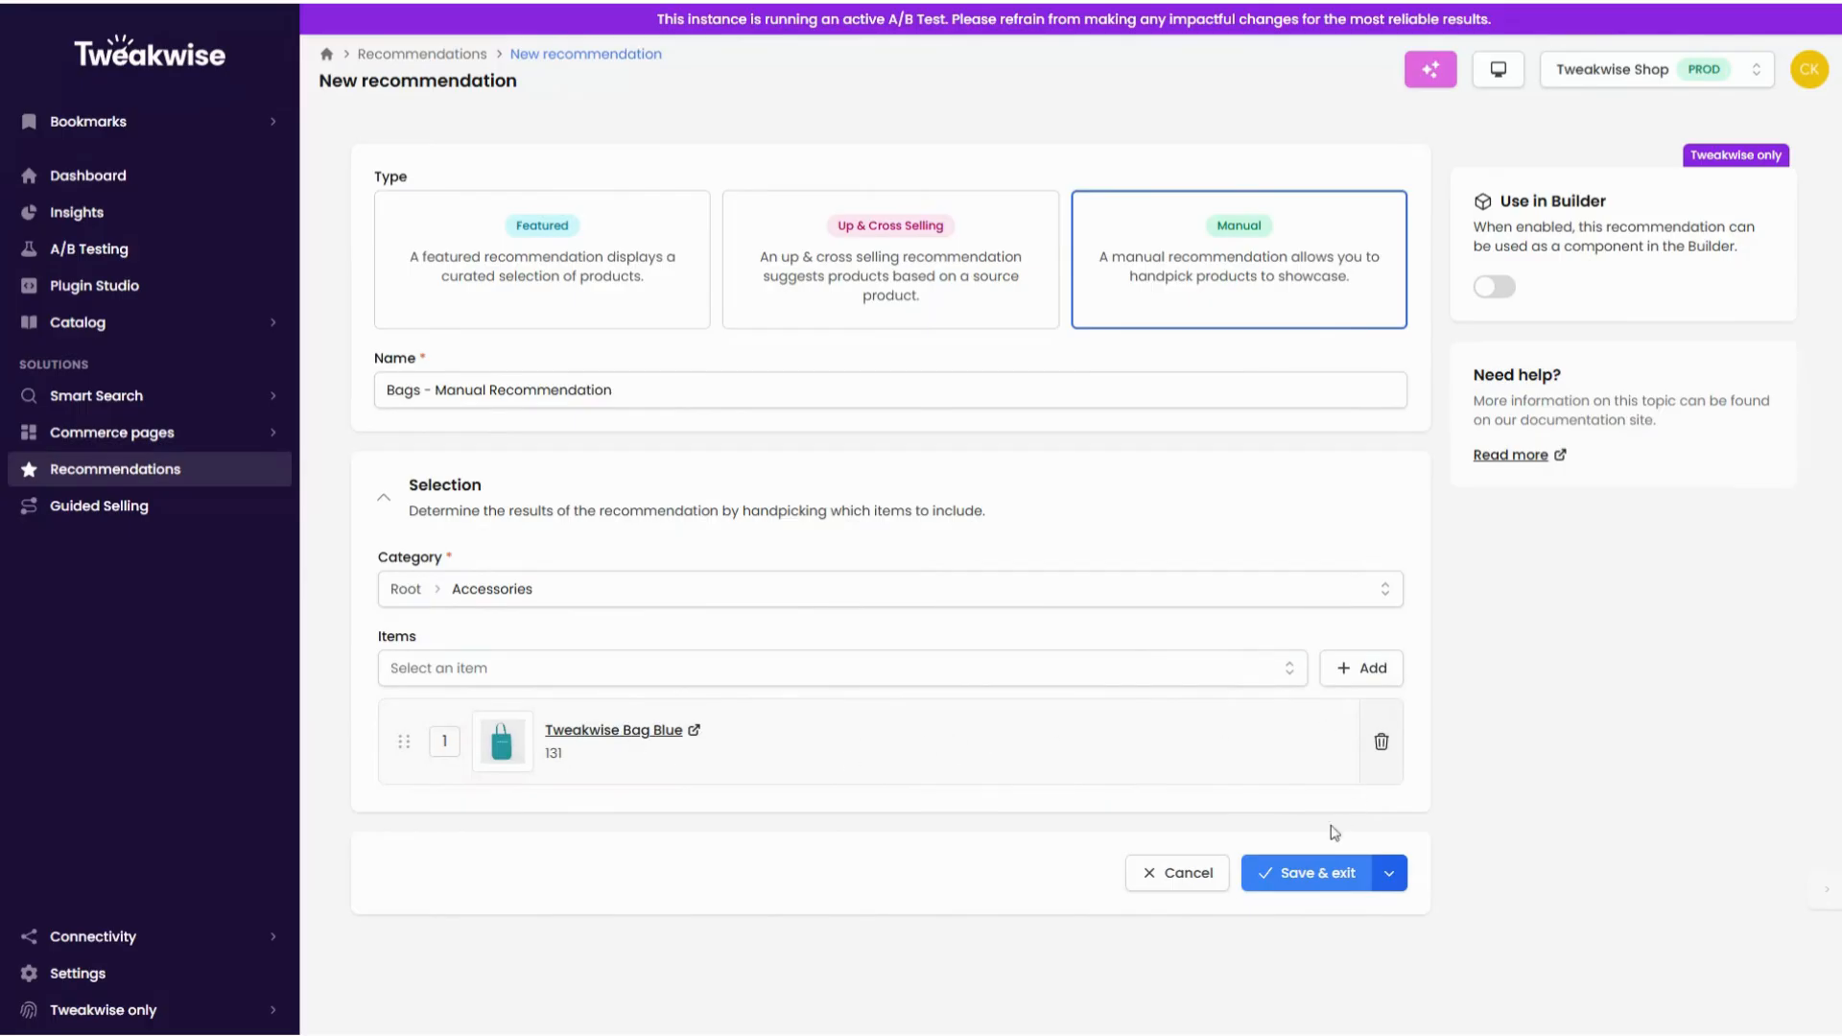